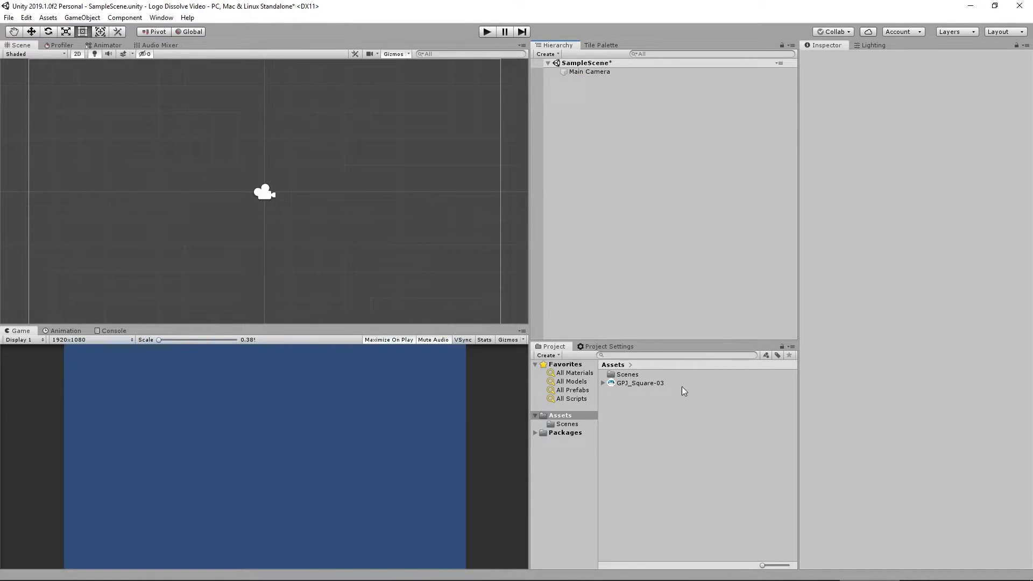
Create a new material in the Assets folder and name it Logo Mat.
right_click(683, 452)
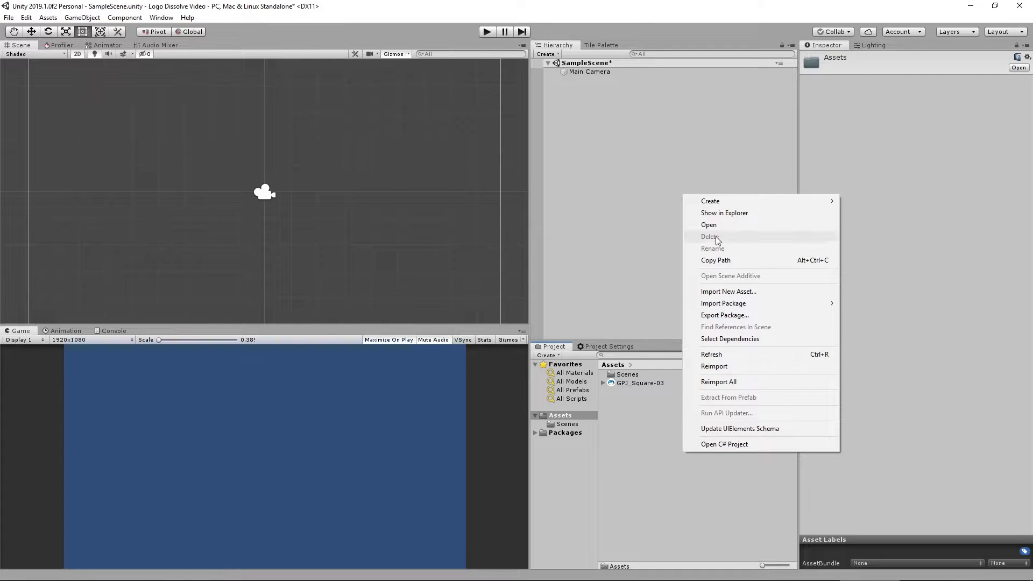
mouse_move(728, 205)
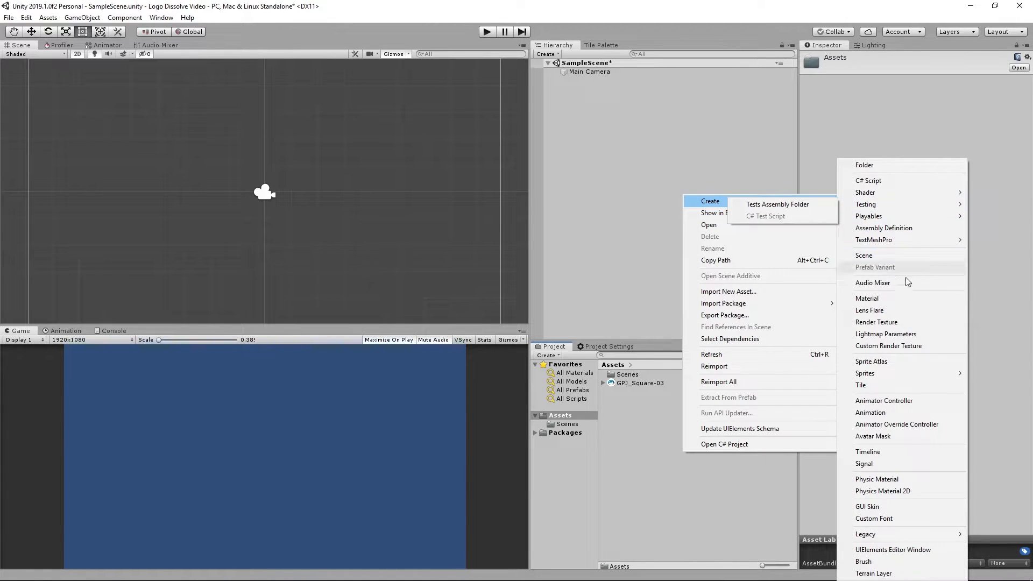
left_click(886, 301)
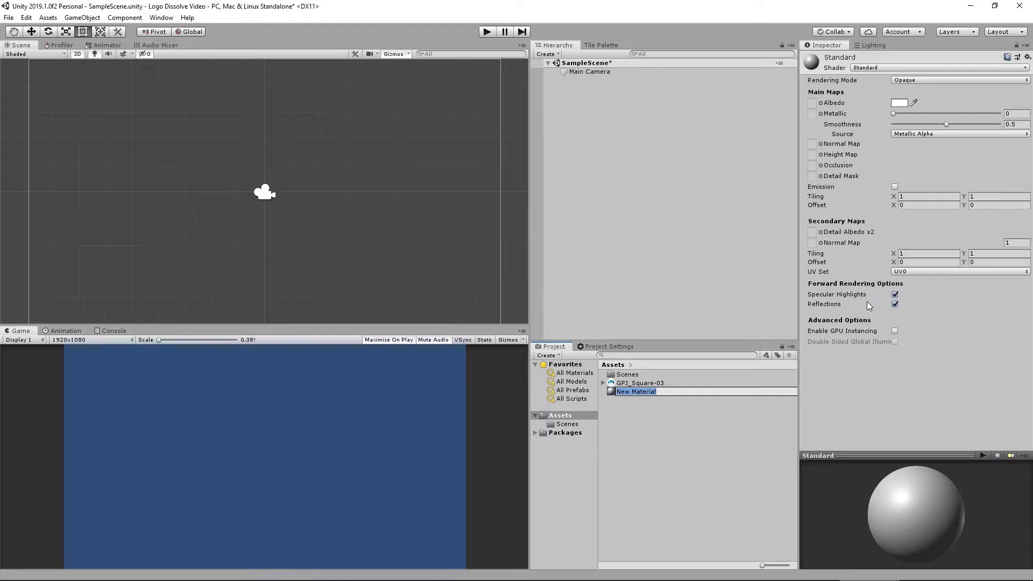
type("Logo Mat")
key("Return")
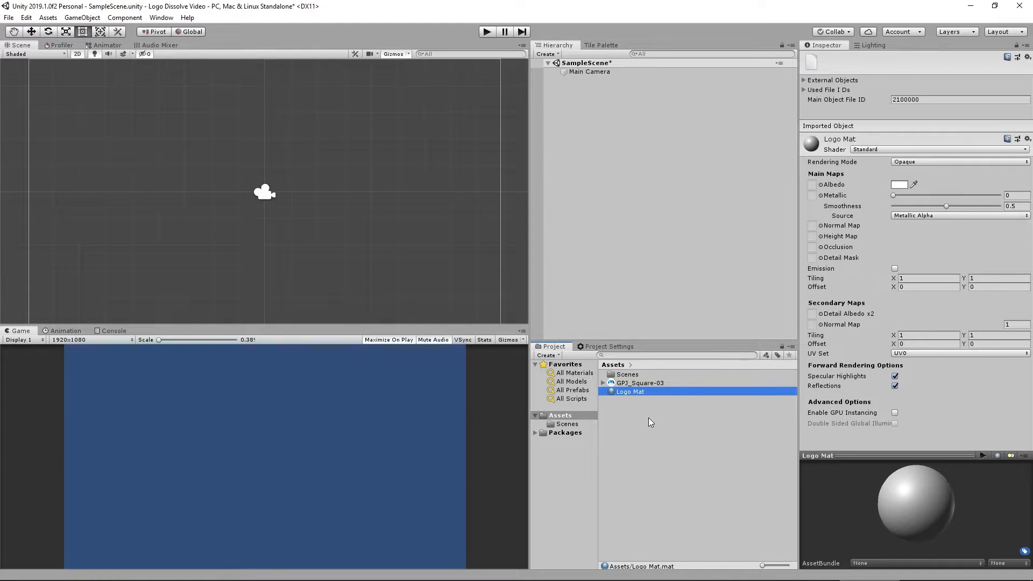
Change the Logo Mat shader to Particles/Standard Unlit.
left_click(874, 150)
left_click(882, 238)
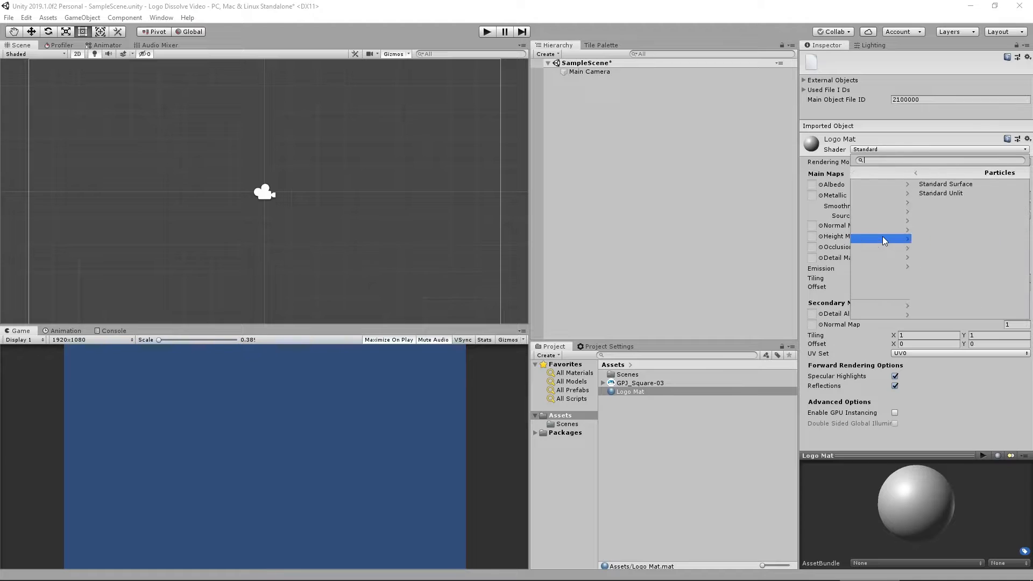
left_click(887, 193)
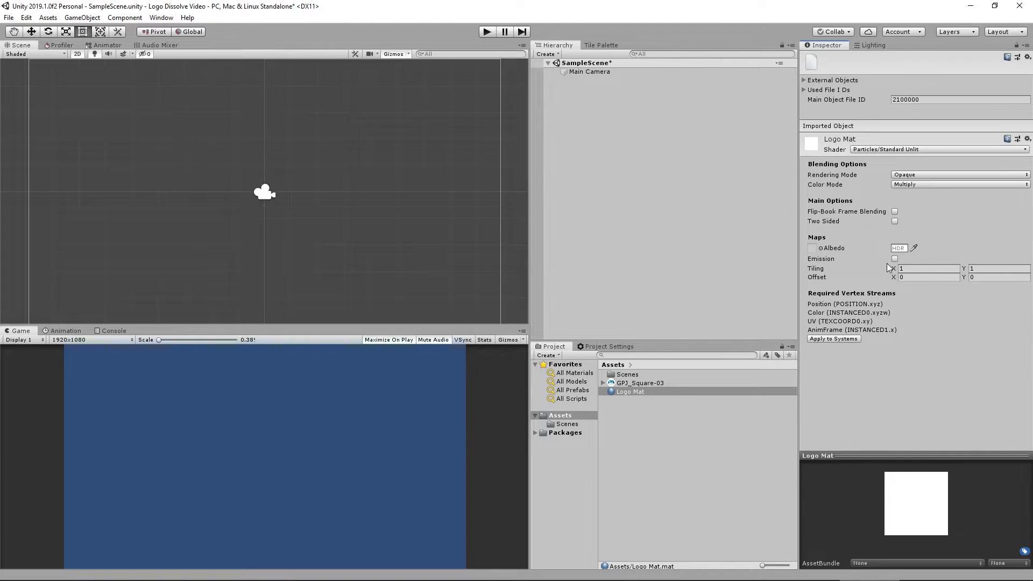
Set the material's rendering mode to Fade and assign the GPJ_Square-03 texture as its Albedo map.
left_click(920, 175)
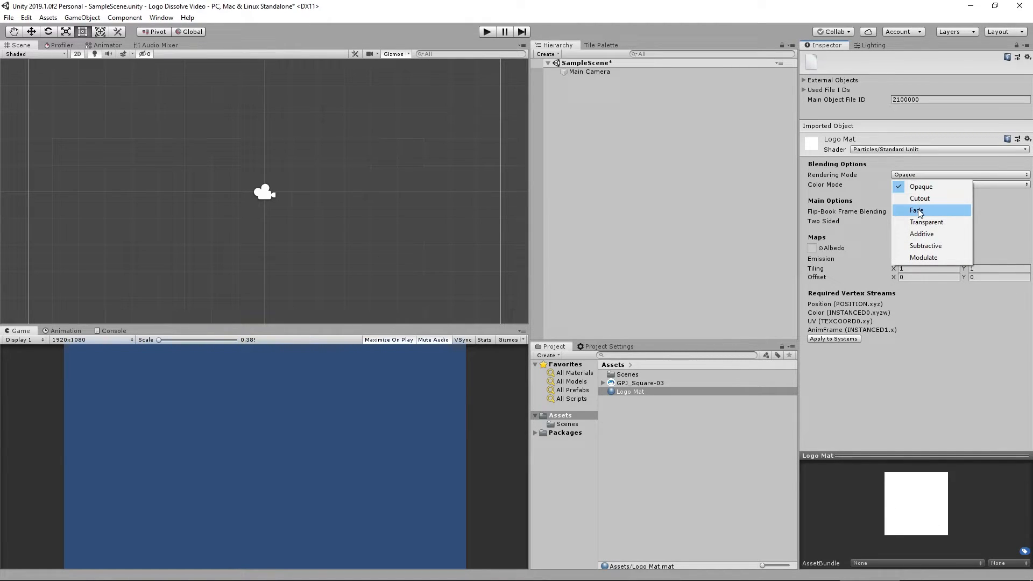
left_click(918, 209)
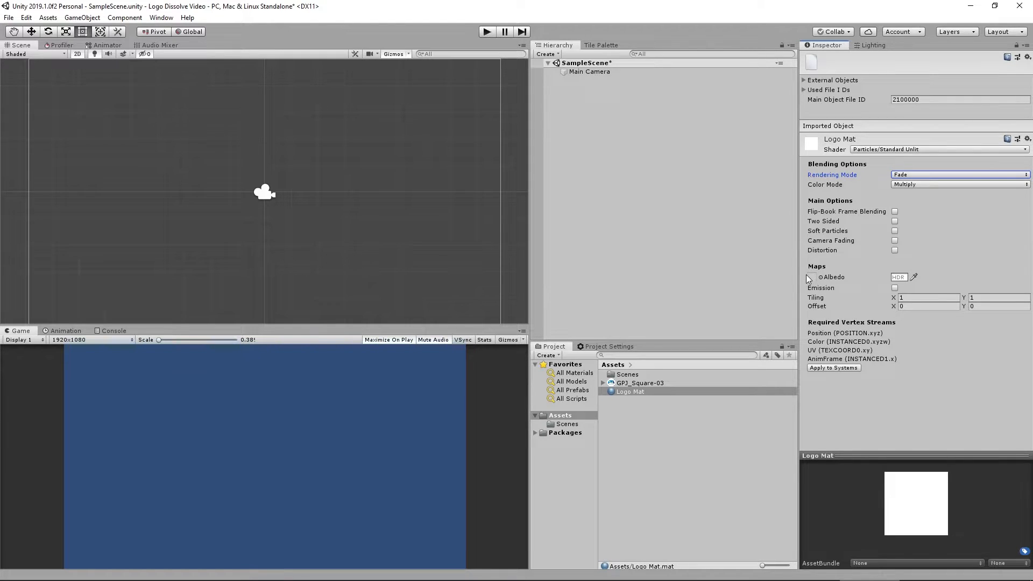
left_click_drag(658, 383, 797, 281)
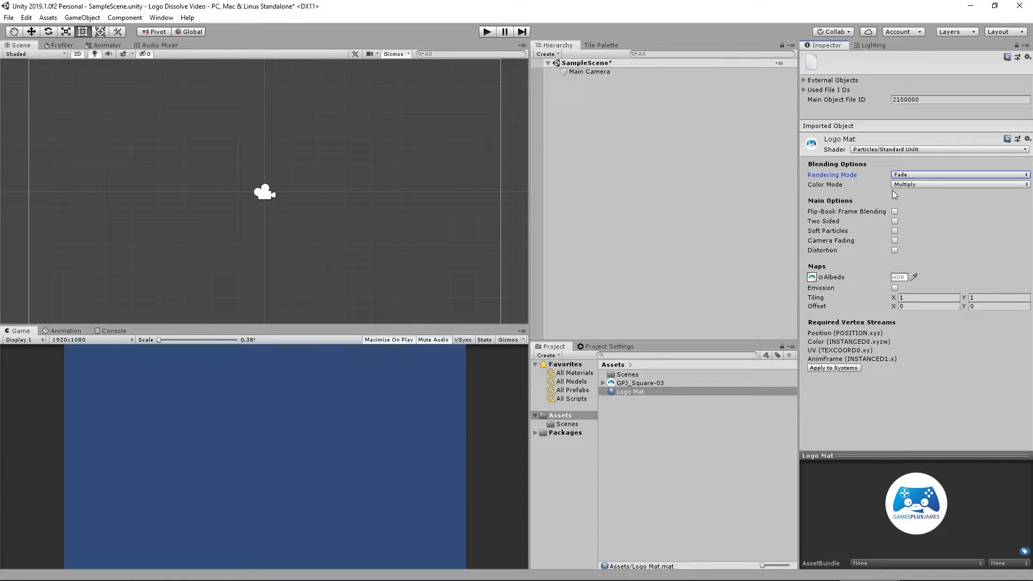
Try the Opaque and Cutout rendering modes on Logo Mat, returning to Fade.
left_click(918, 175)
left_click(930, 192)
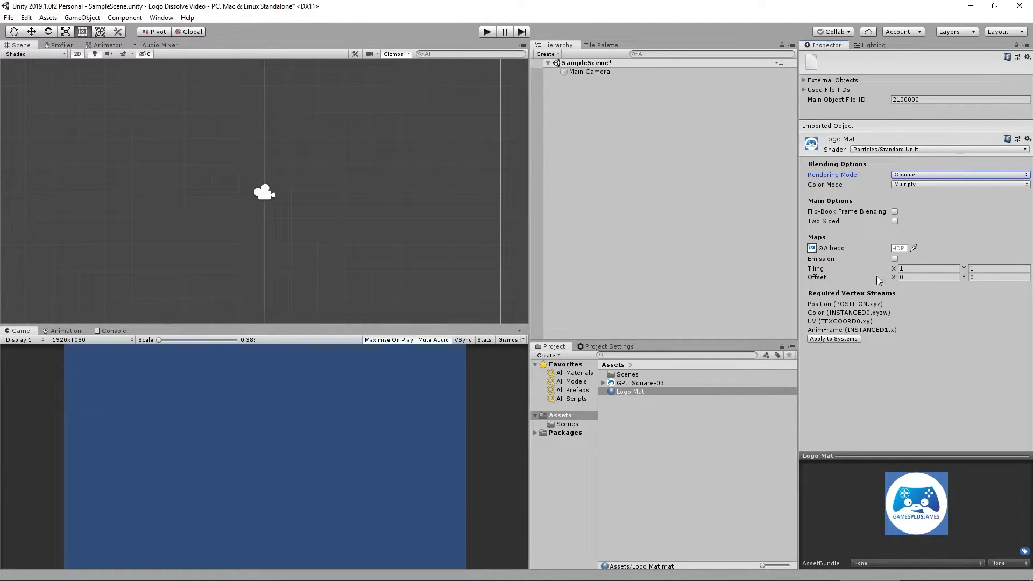
left_click(917, 176)
left_click(930, 197)
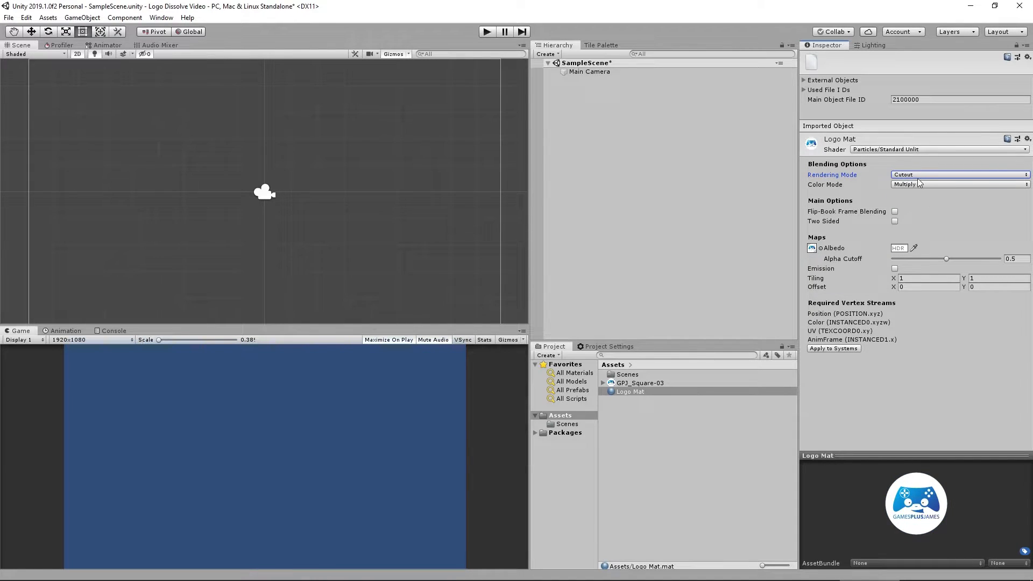
left_click(910, 175)
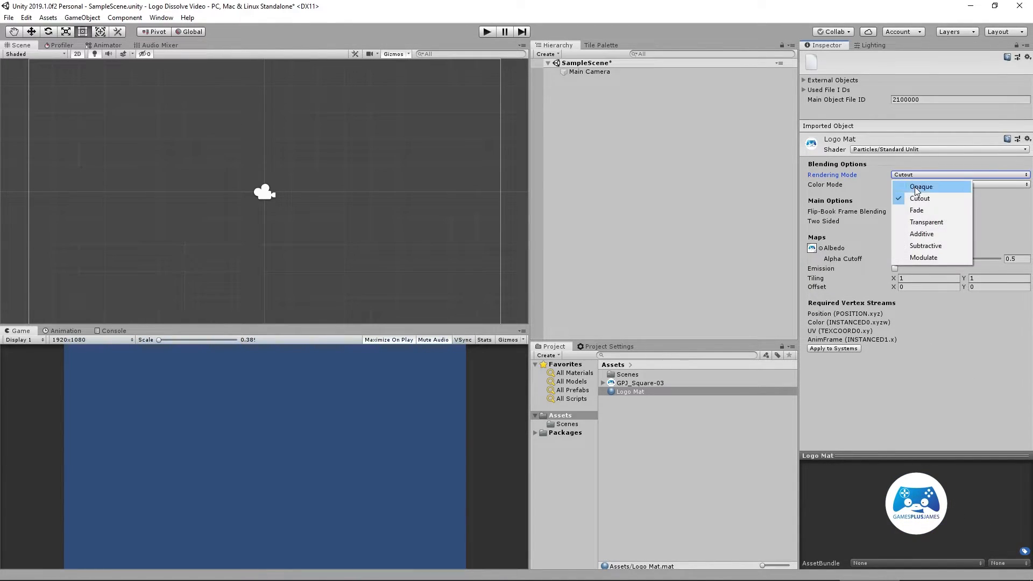
left_click(923, 212)
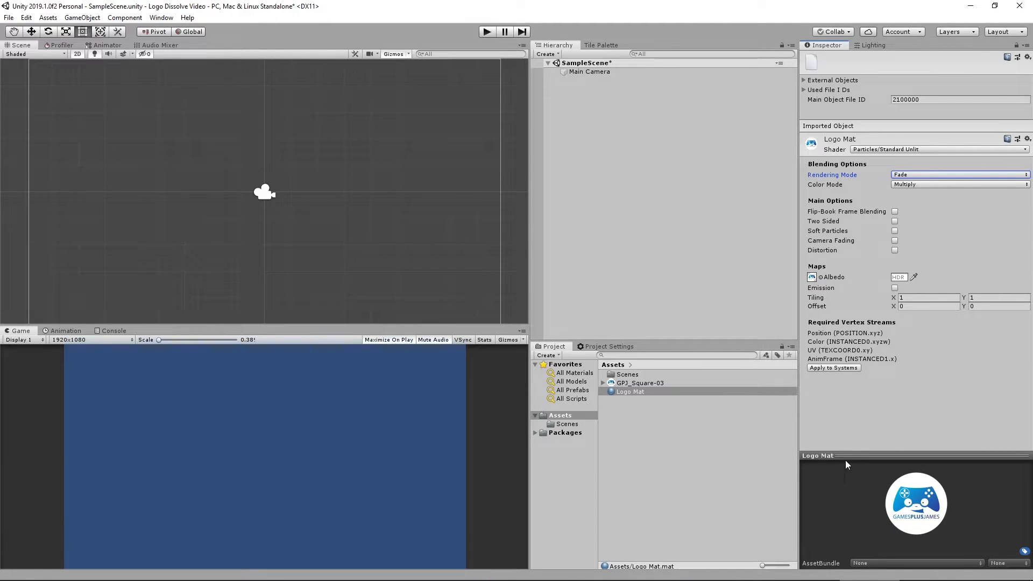
Create a Particle System in the scene hierarchy and set its X rotation to 0.
right_click(594, 108)
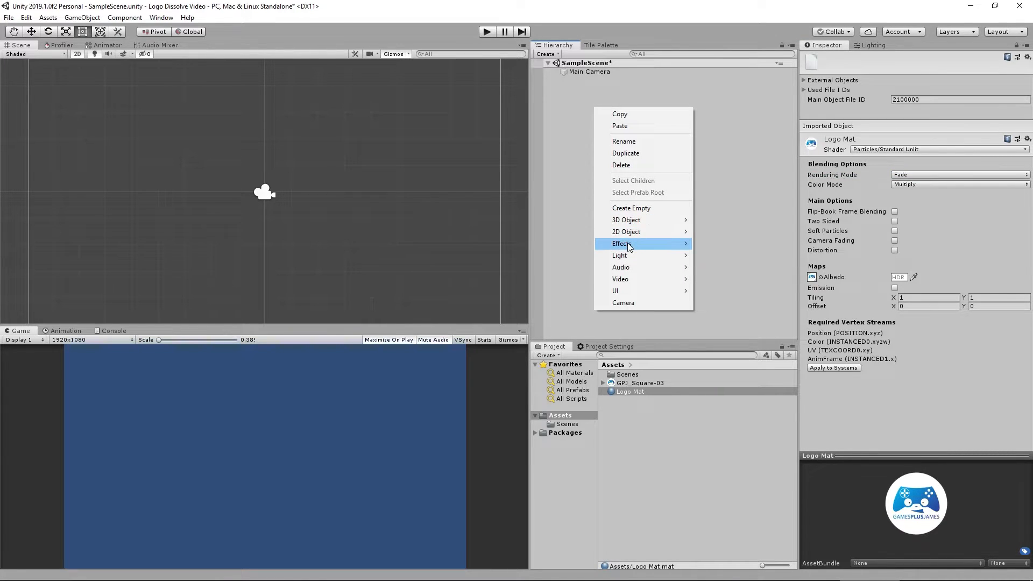
mouse_move(629, 246)
left_click(726, 246)
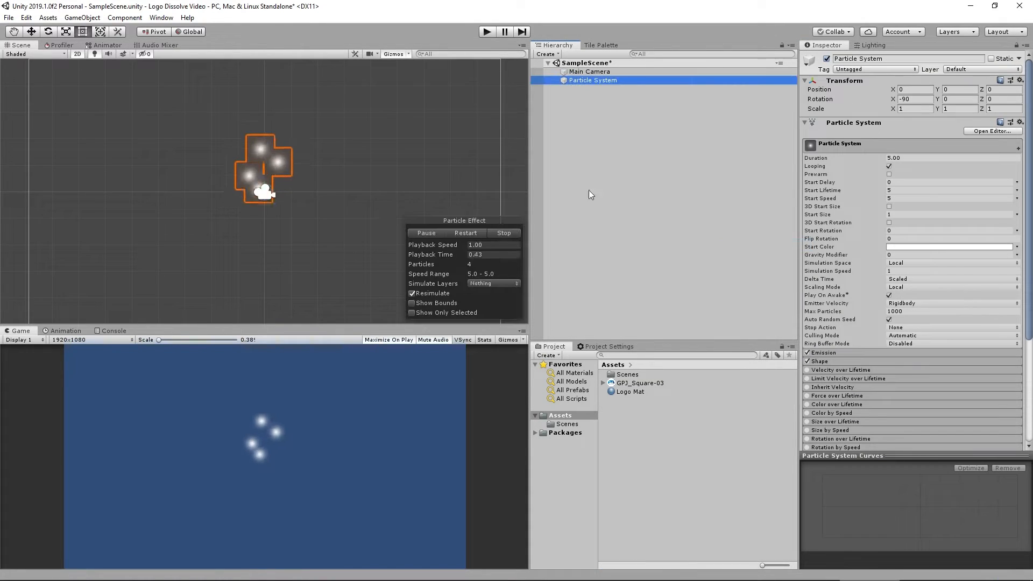
left_click(915, 99)
type("0")
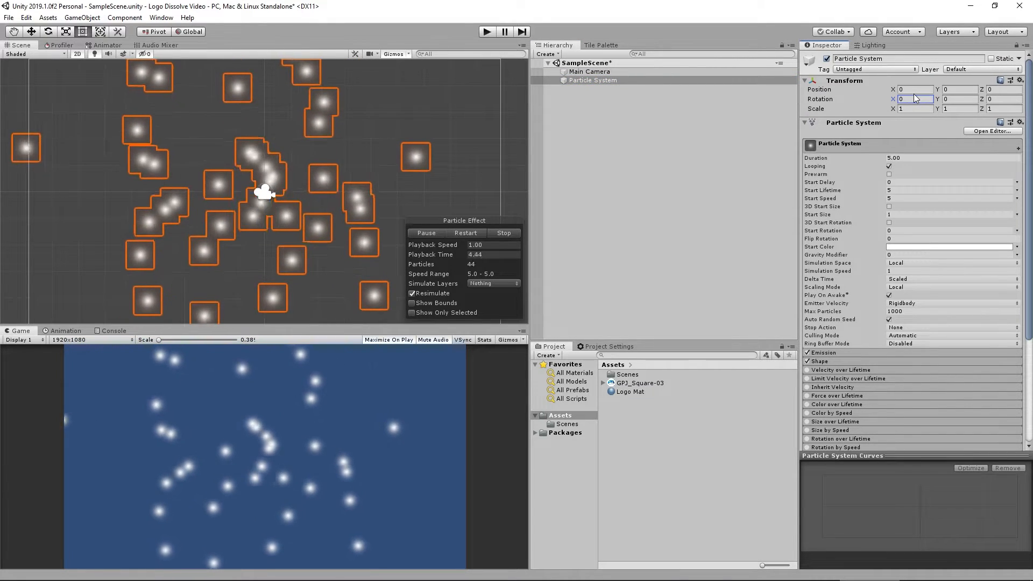
Rename the particle system to Logo - Image.
left_click(587, 81)
left_click(586, 79)
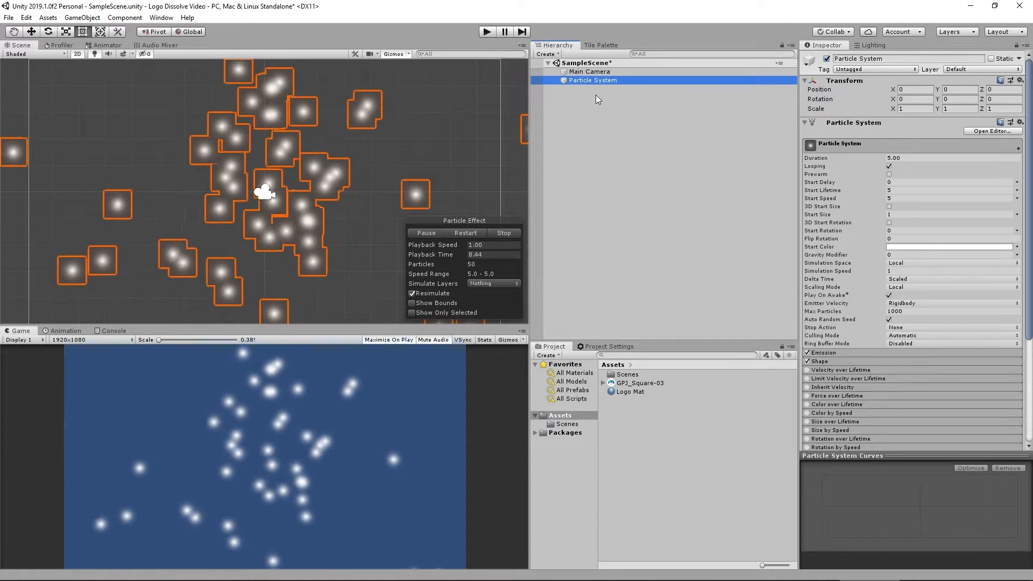
type("Logo ")
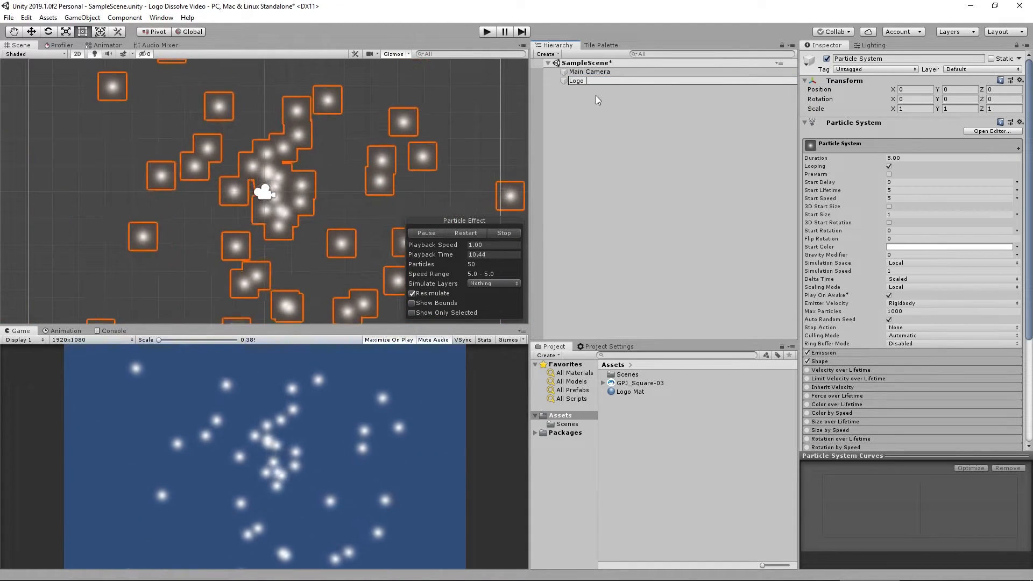
type("- Image")
key("Return")
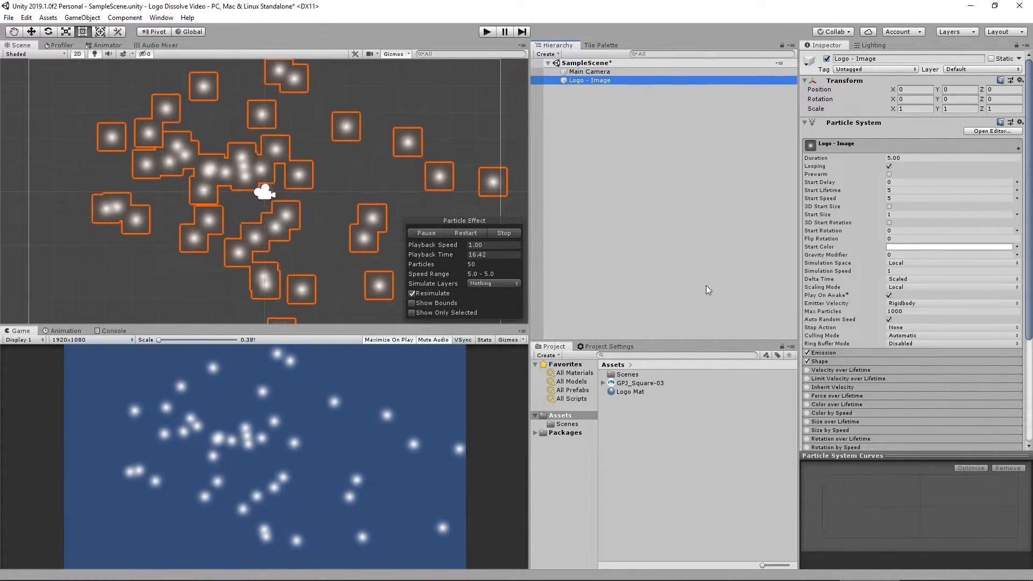
Disable the Shape module and assign Logo Mat as the Renderer material of the particle system.
left_click(807, 361)
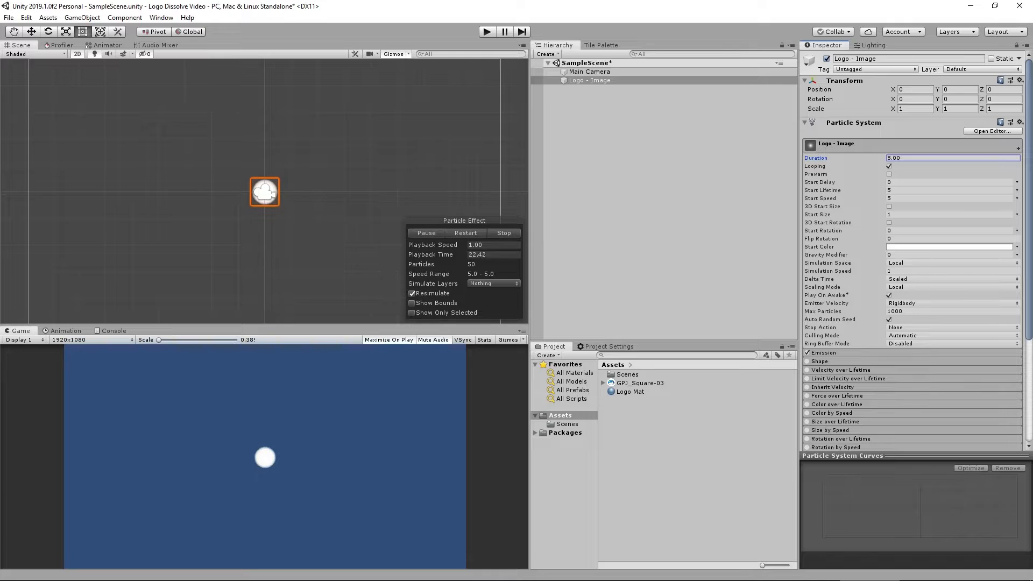
scroll(878, 379, "down", 10)
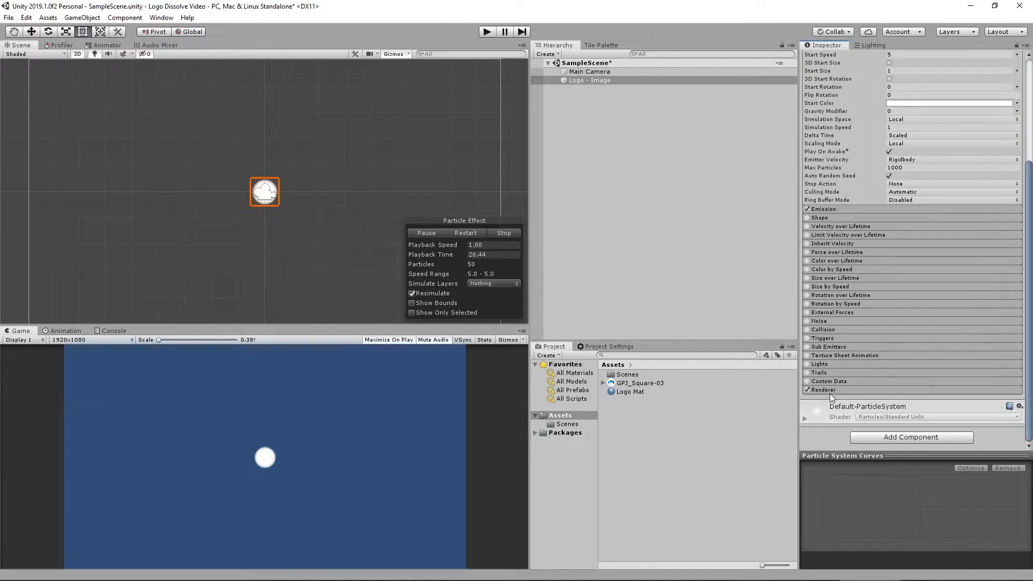
scroll(845, 350, "down", 1)
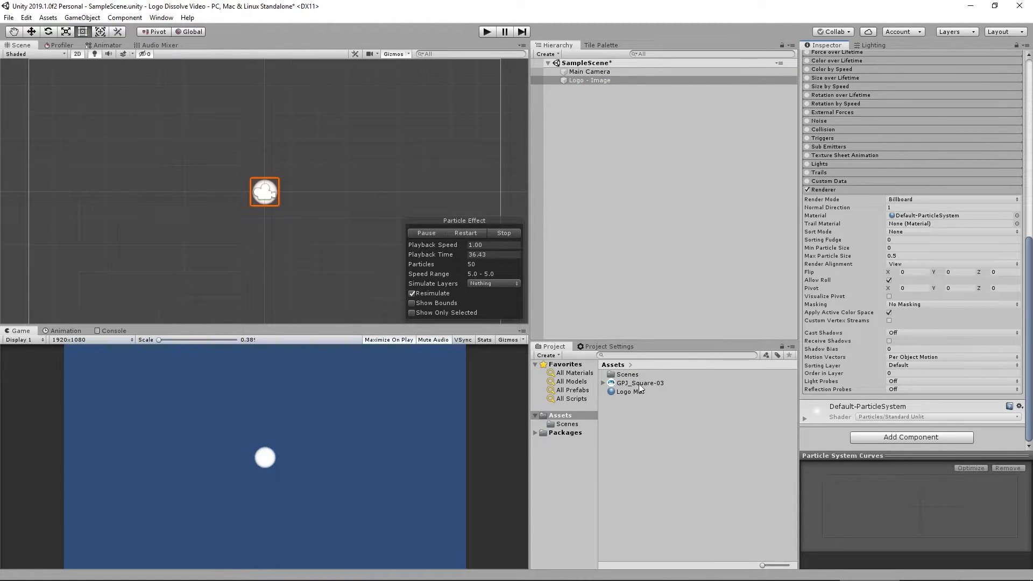
left_click_drag(625, 393, 870, 255)
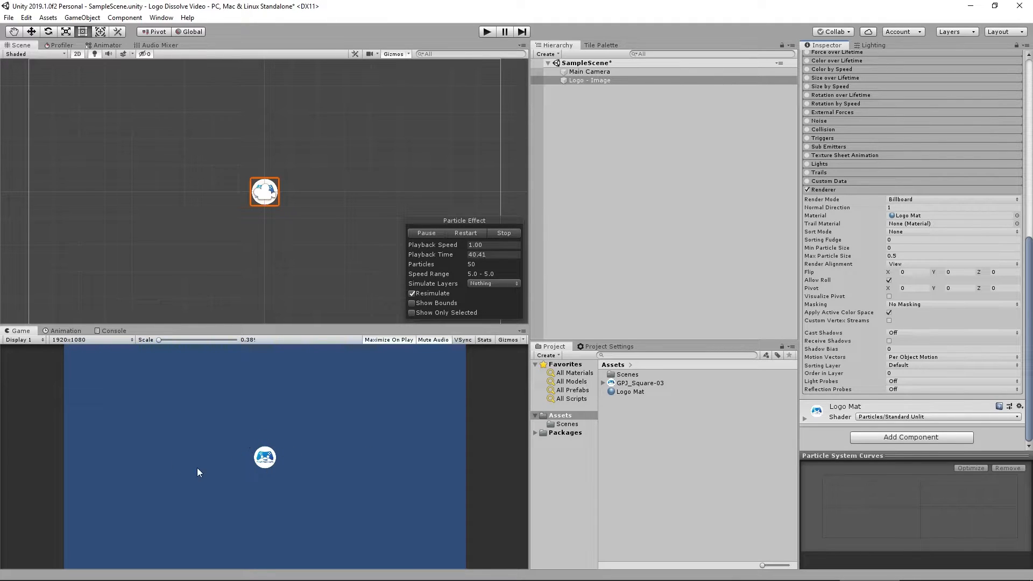
Turn off 2D mode and orbit the Scene view to inspect the emitted particles in perspective.
left_click(79, 54)
key("w")
mouse_move(250, 240)
middle_mouse_down()
mouse_move(299, 228)
mouse_move(259, 230)
middle_mouse_up()
right_click_drag(260, 230, 406, 212)
middle_click_drag(178, 252, 263, 227)
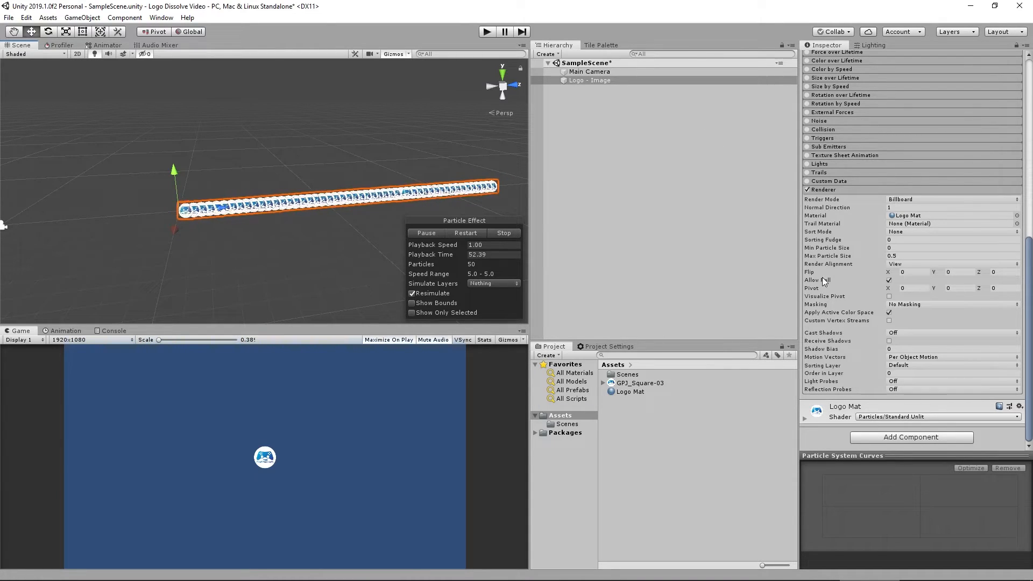
Expand the Emission module and set Rate over Time to 0.
scroll(823, 281, "up", 10)
left_click(837, 353)
scroll(902, 199, "down", 5)
scroll(902, 283, "up", 5)
left_click(904, 362)
type("0")
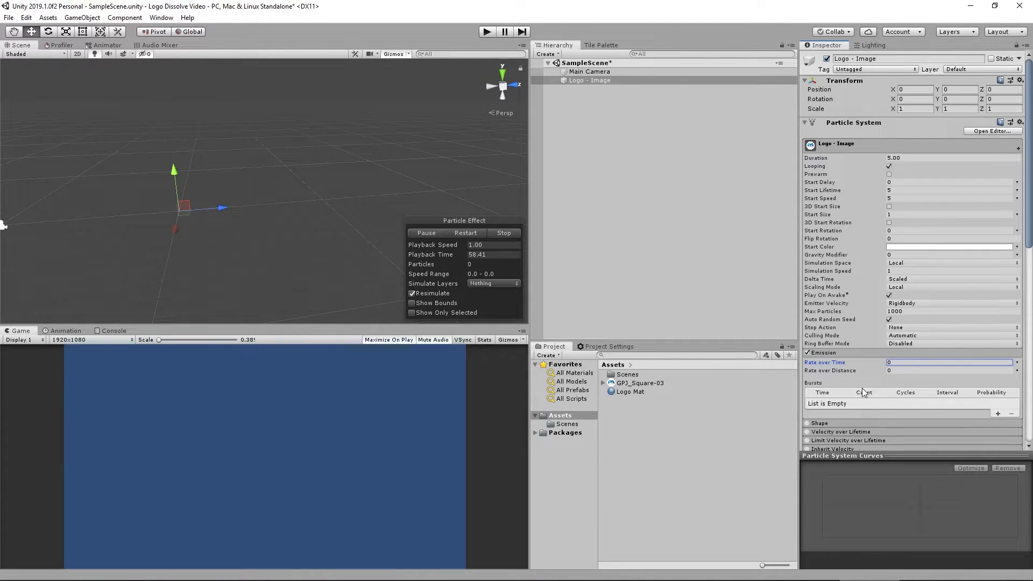
Add an emission burst and set its count to 1.
left_click(998, 413)
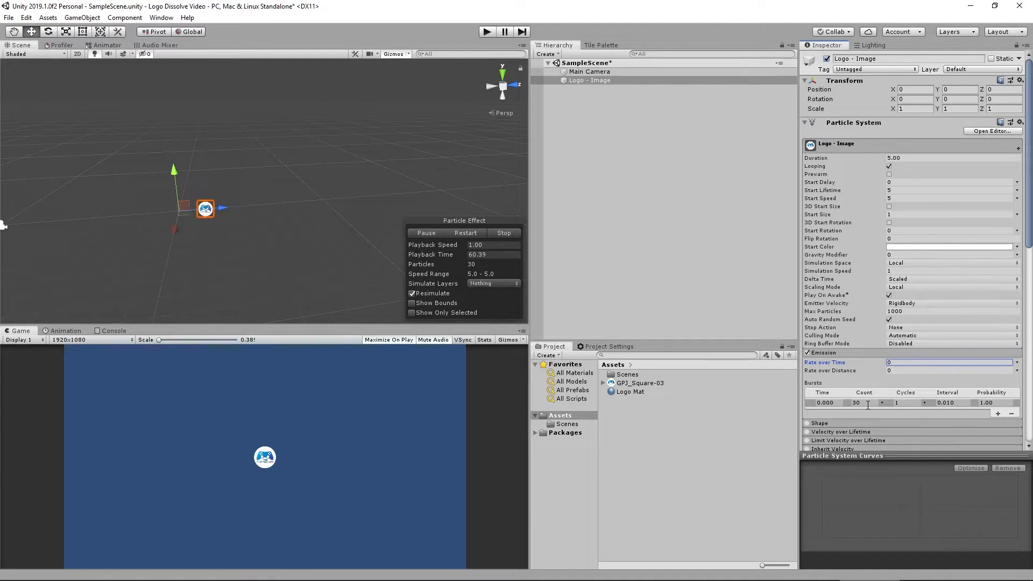
type("1")
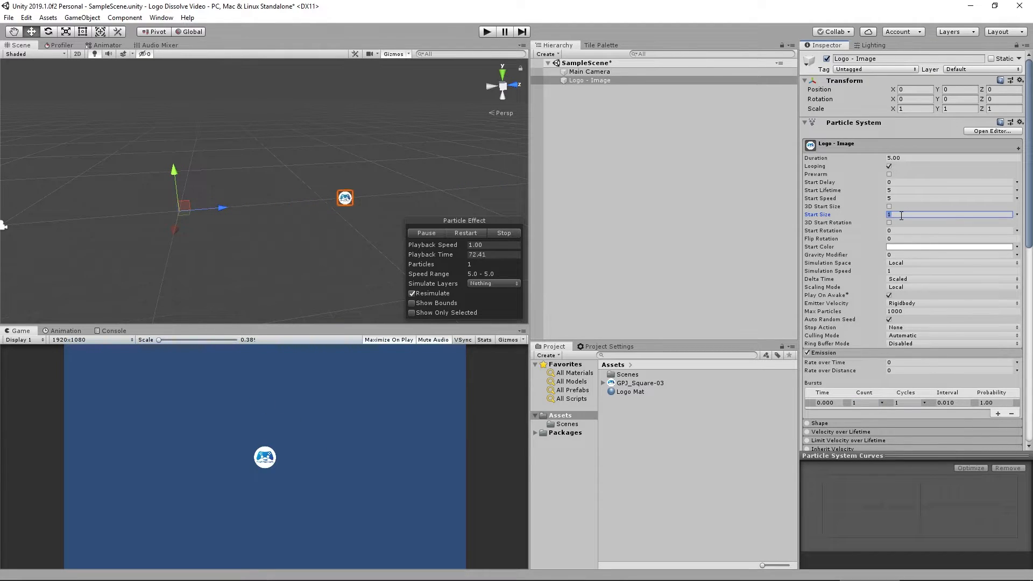
Set the particle Start Size to 5 and Start Lifetime to 4.
type("5")
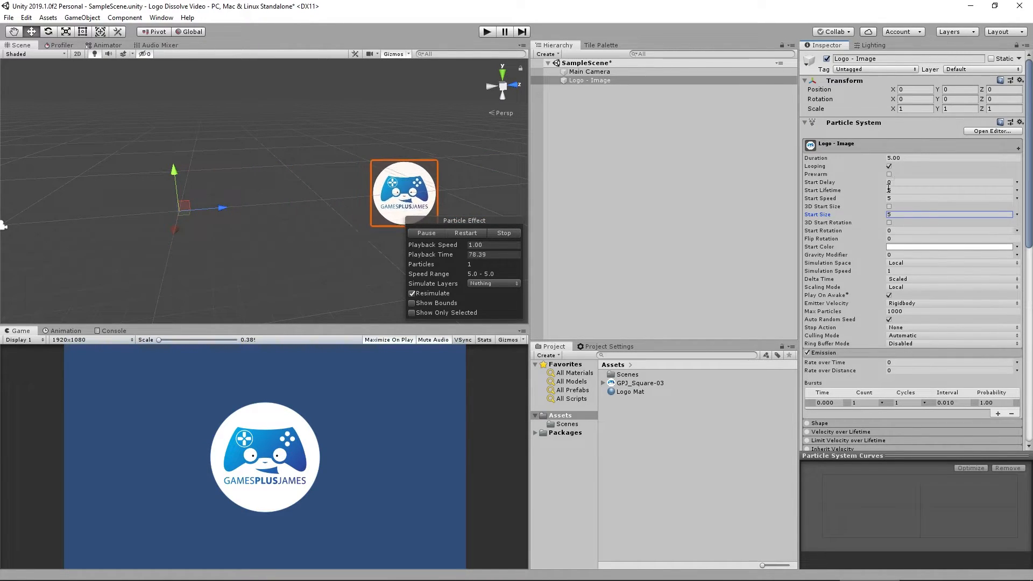
left_click(905, 190)
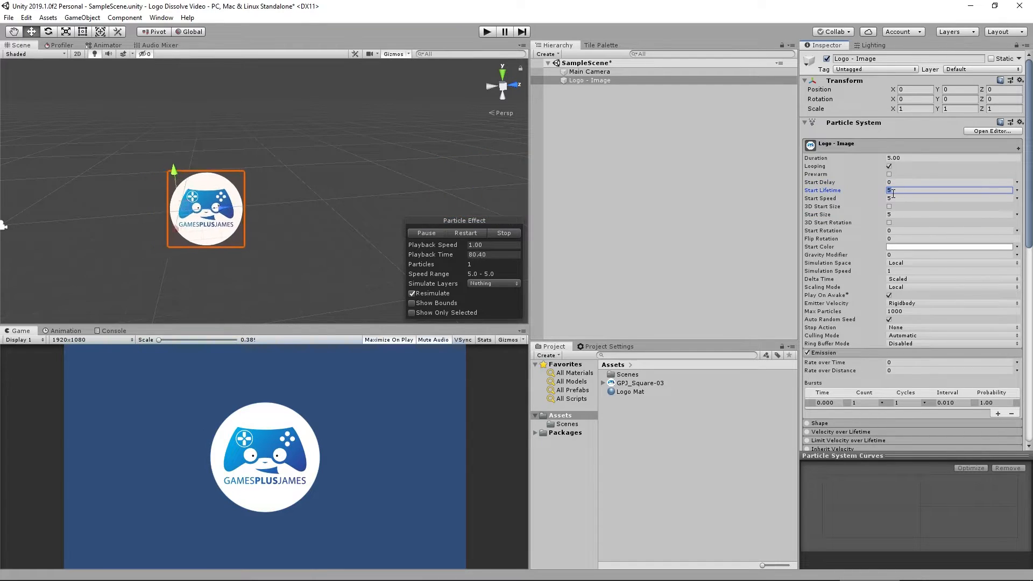
type("4")
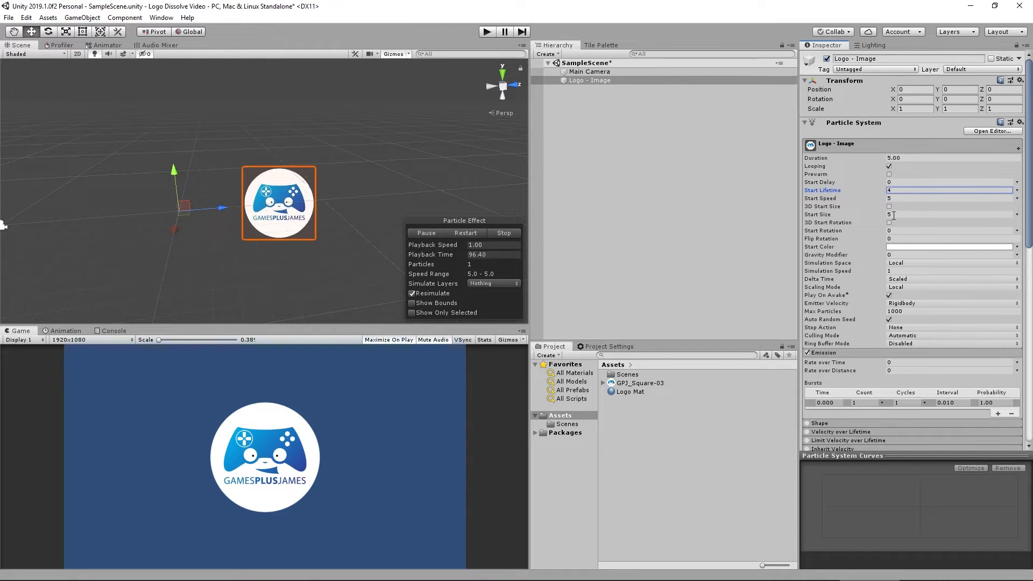
Enable the Color over Lifetime module and open its color gradient for editing.
scroll(862, 205, "down", 10)
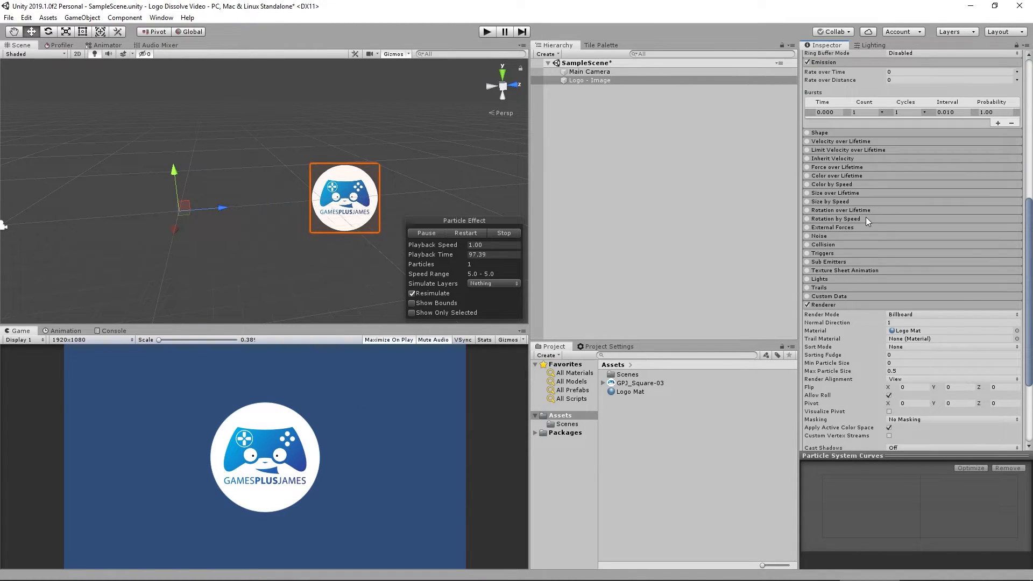
left_click(834, 176)
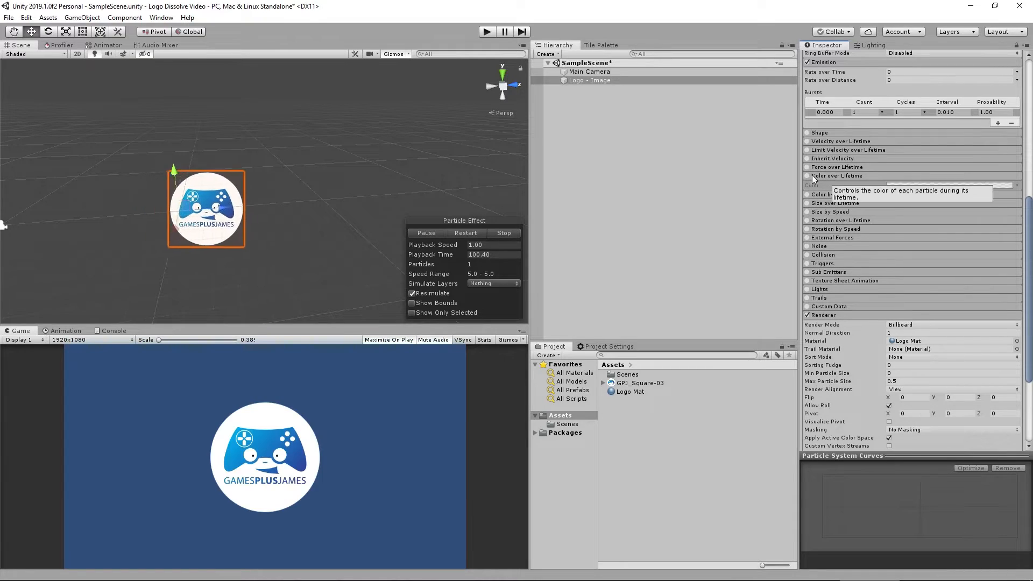
left_click(807, 175)
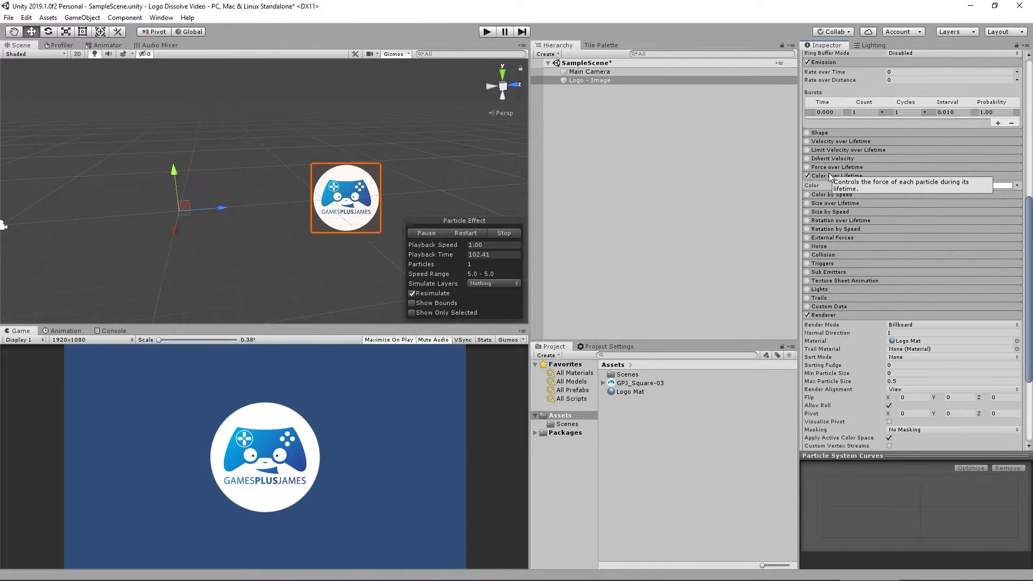
left_click(952, 186)
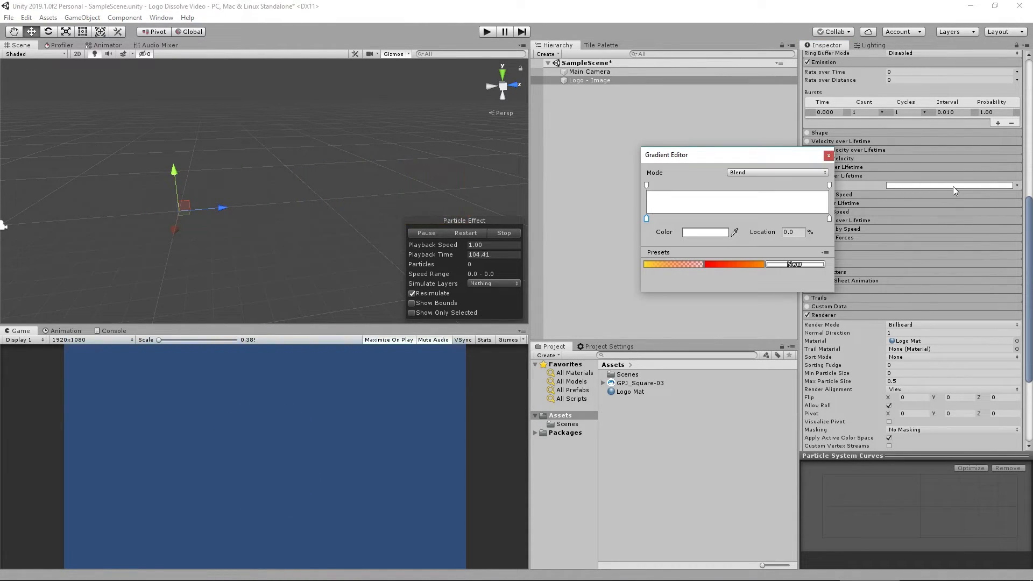
left_click_drag(741, 156, 658, 151)
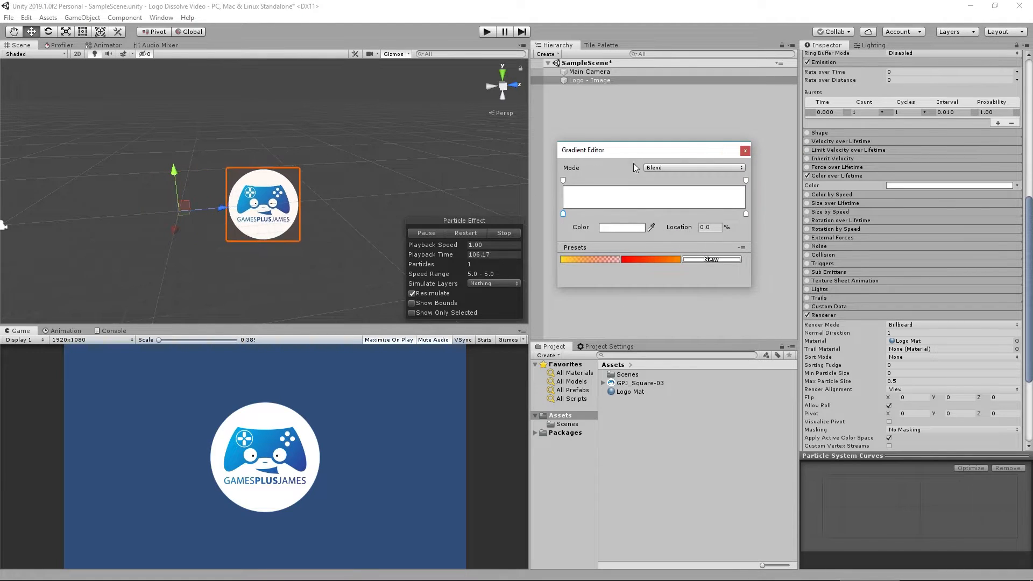
Move the starting alpha key to 25% and add a new alpha key at 0% with alpha 0.
left_click(563, 181)
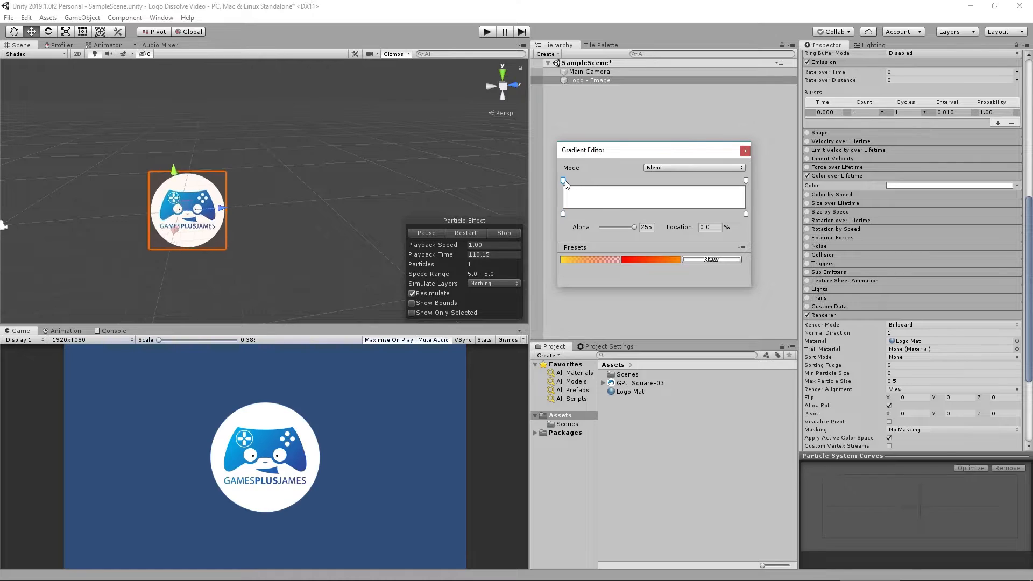
left_click_drag(563, 181, 610, 181)
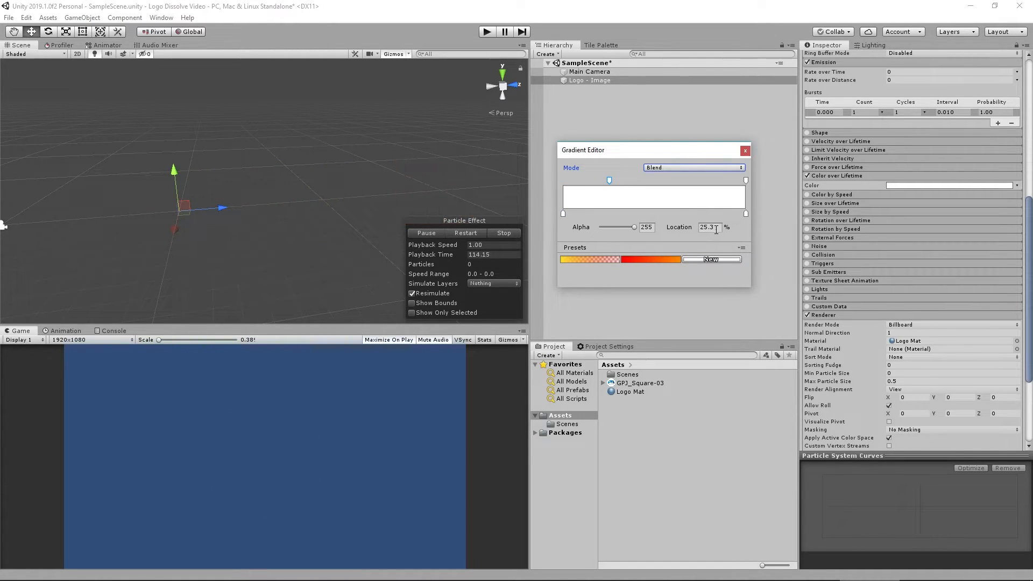
left_click(717, 229)
type("25")
key("Return")
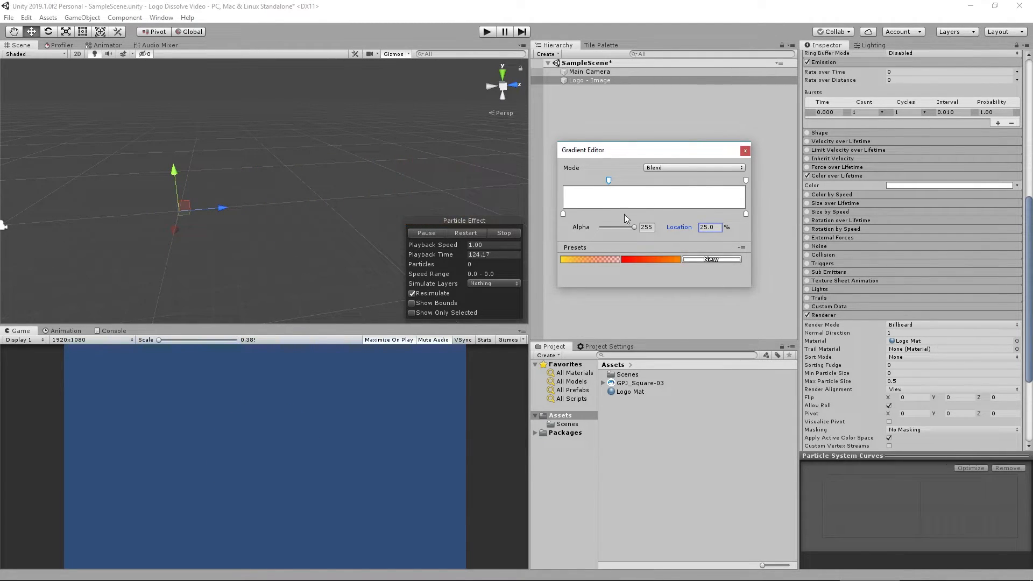
left_click(569, 181)
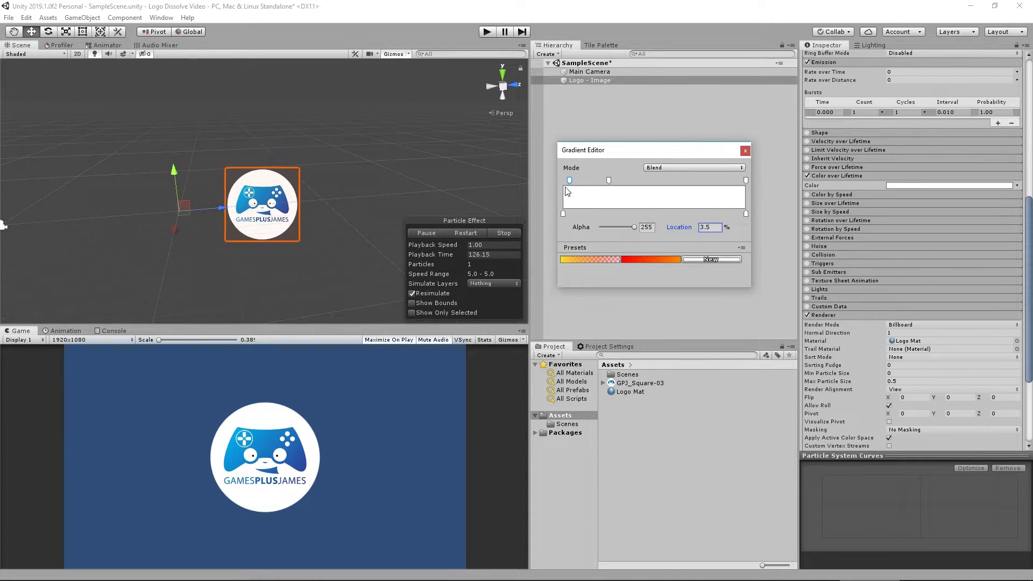
left_click_drag(569, 183, 561, 183)
left_click(646, 227)
type("0")
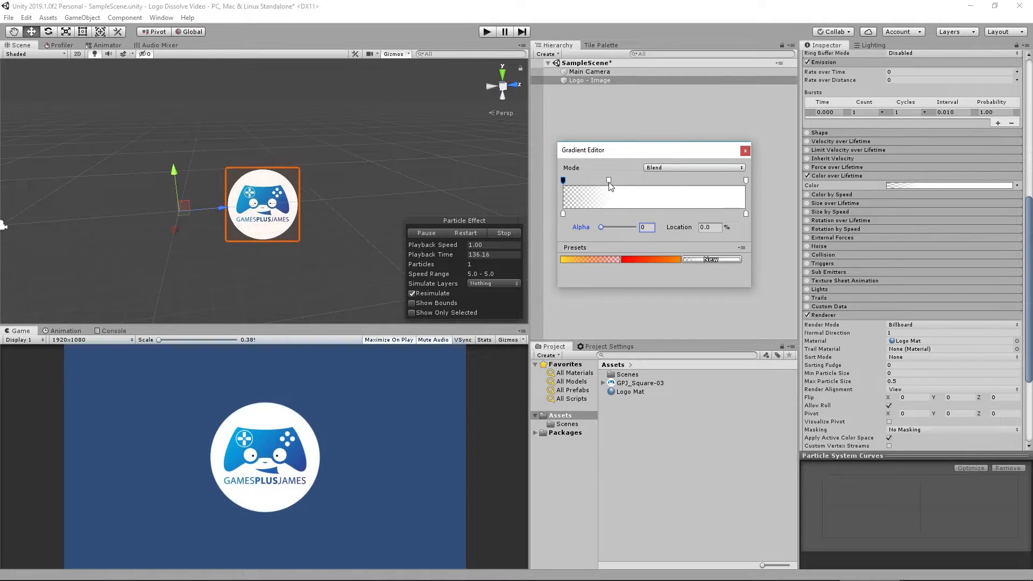
Add another alpha key to the gradient and place it at 75%.
left_click(689, 180)
left_click(712, 226)
type("75")
key("Return")
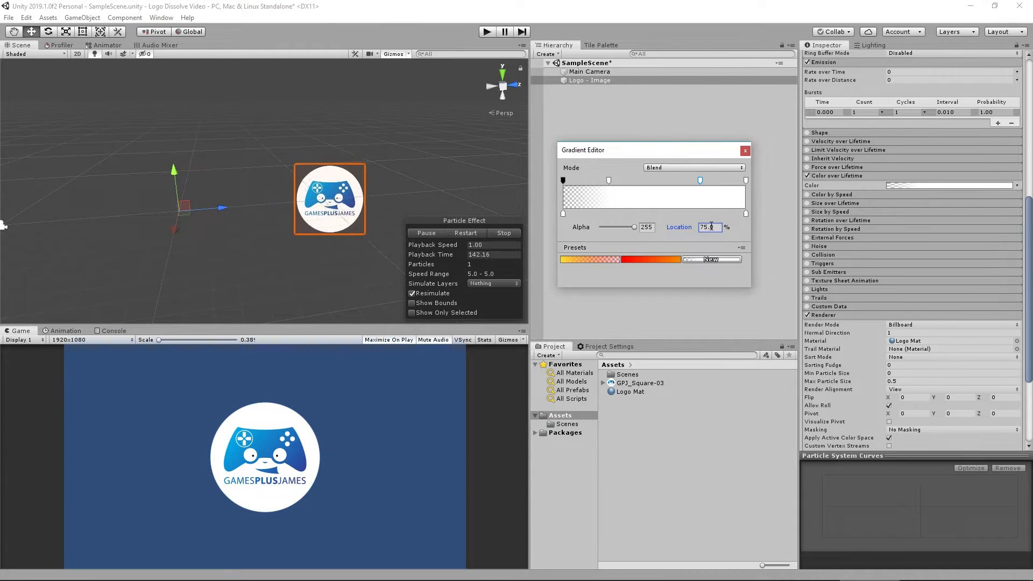
left_click(747, 181)
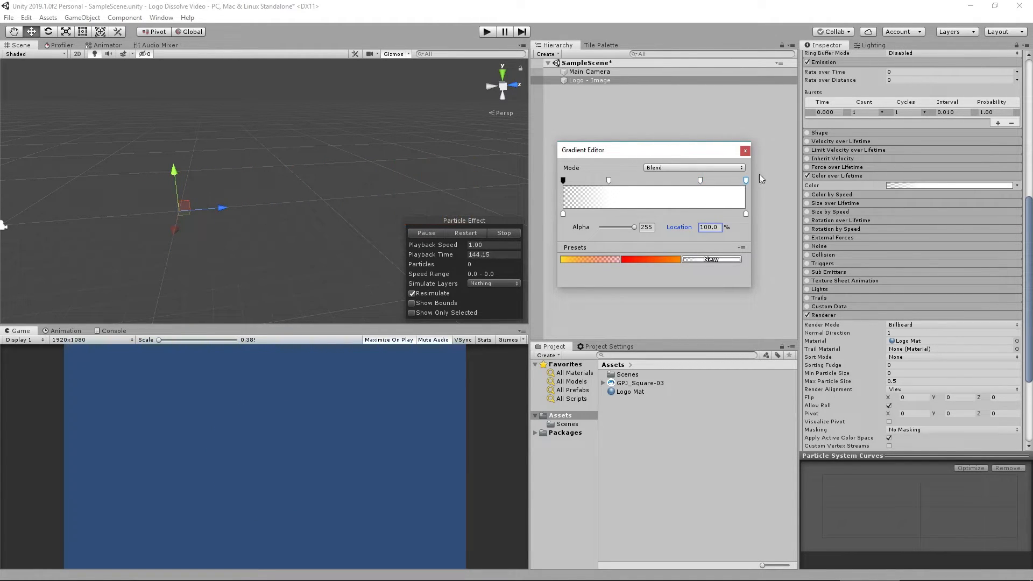
left_click(712, 226)
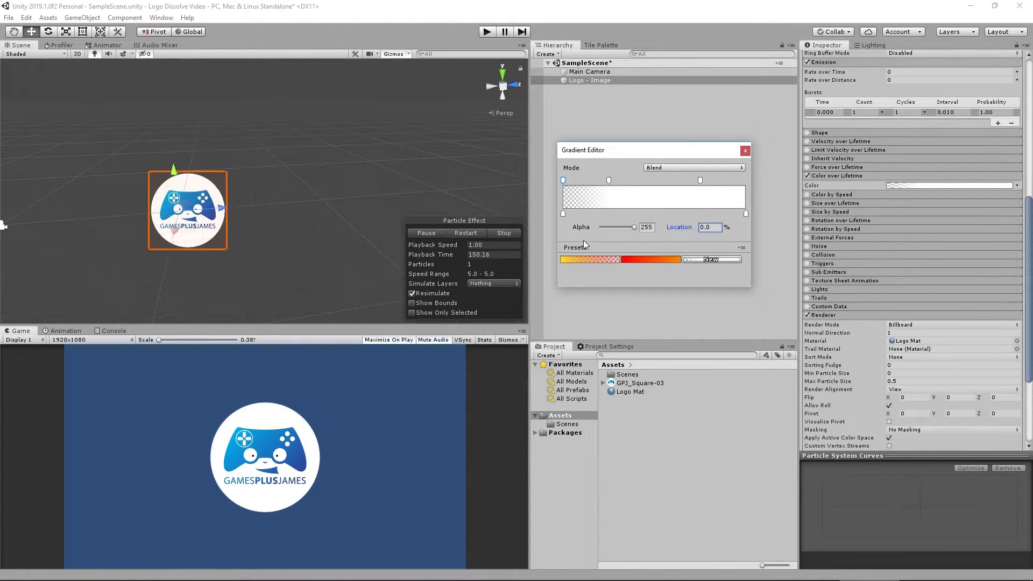
left_click(746, 181)
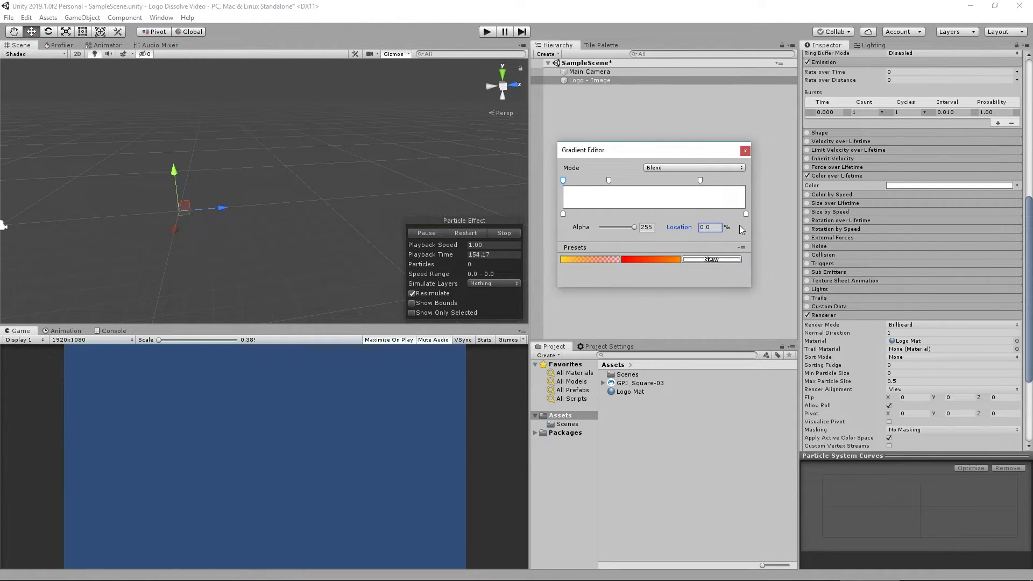
Add an alpha key with alpha 0 and move it to the gradient's end at 100%.
left_click(731, 183)
left_click_drag(701, 226, 718, 227)
type("0")
key("Return")
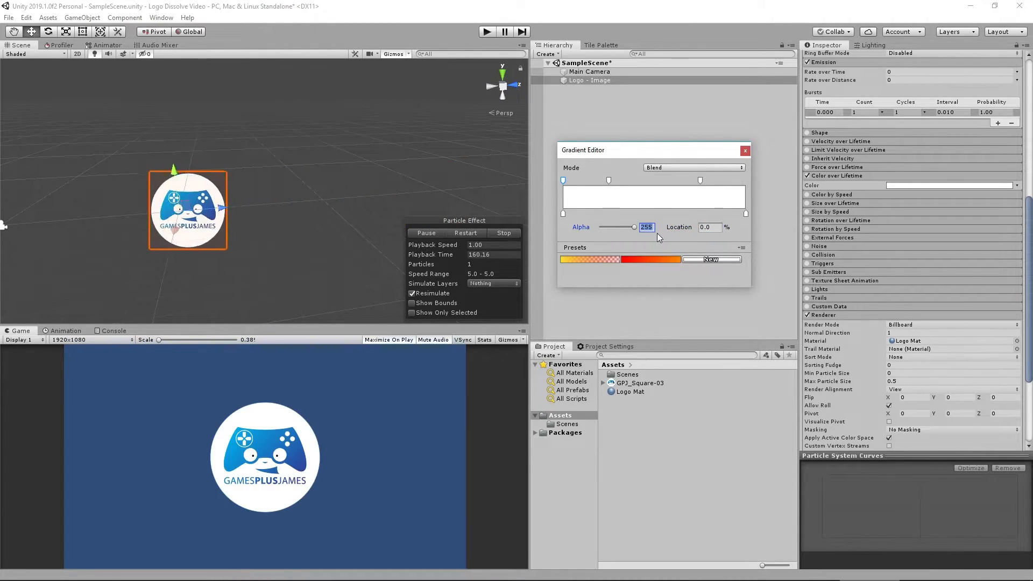
left_click(649, 227)
left_click(723, 181)
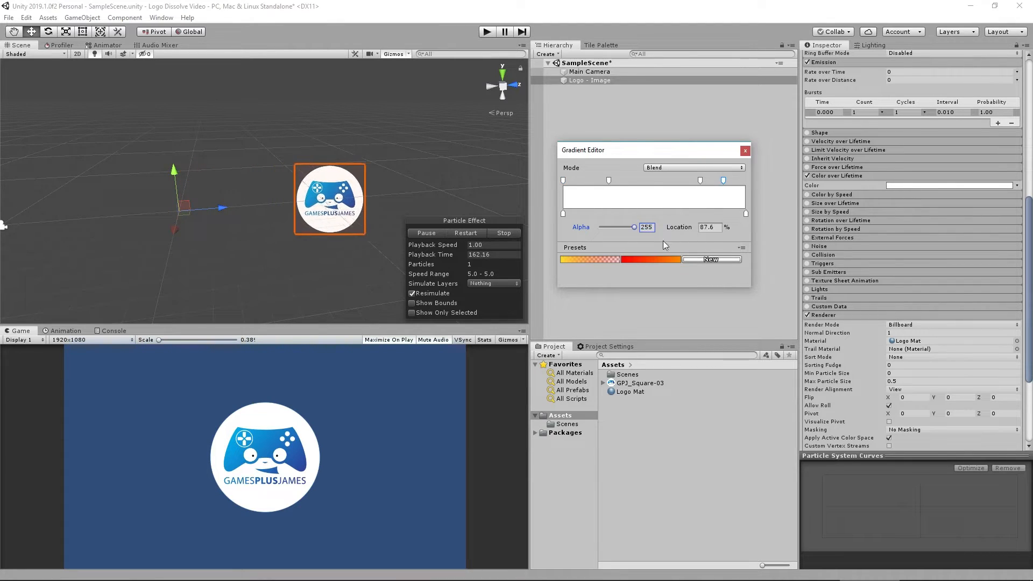
type("0")
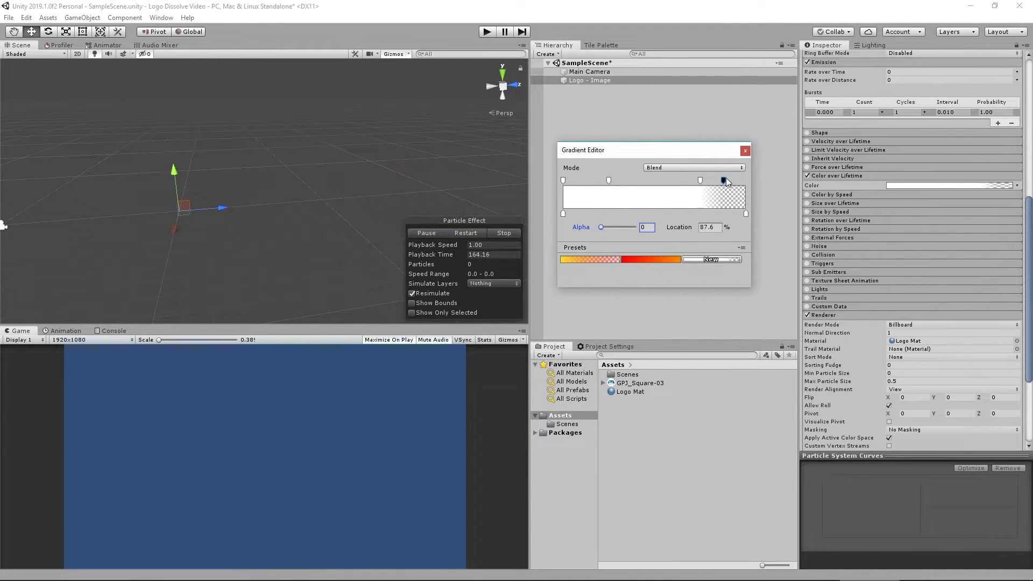
left_click_drag(724, 181, 746, 181)
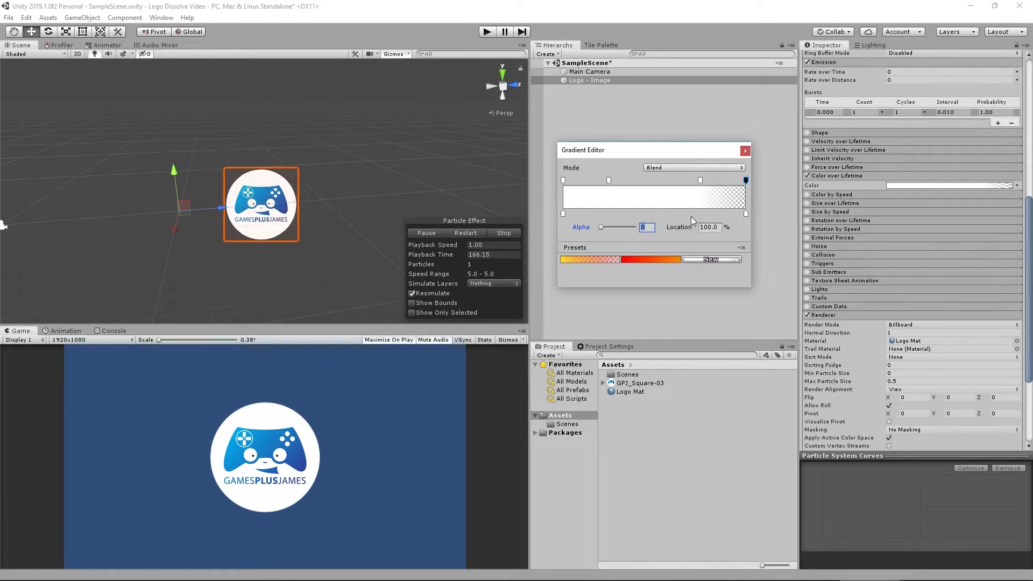
Set the first alpha key to location 0% with alpha 0, then close the gradient editor.
left_click_drag(563, 181, 577, 180)
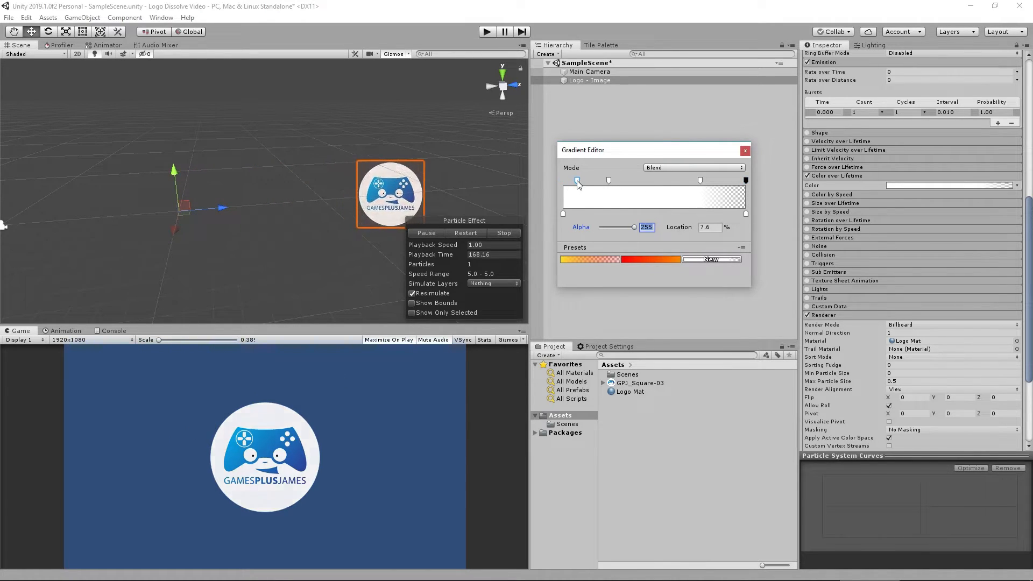
left_click(711, 227)
type("0")
key("Return")
left_click(647, 227)
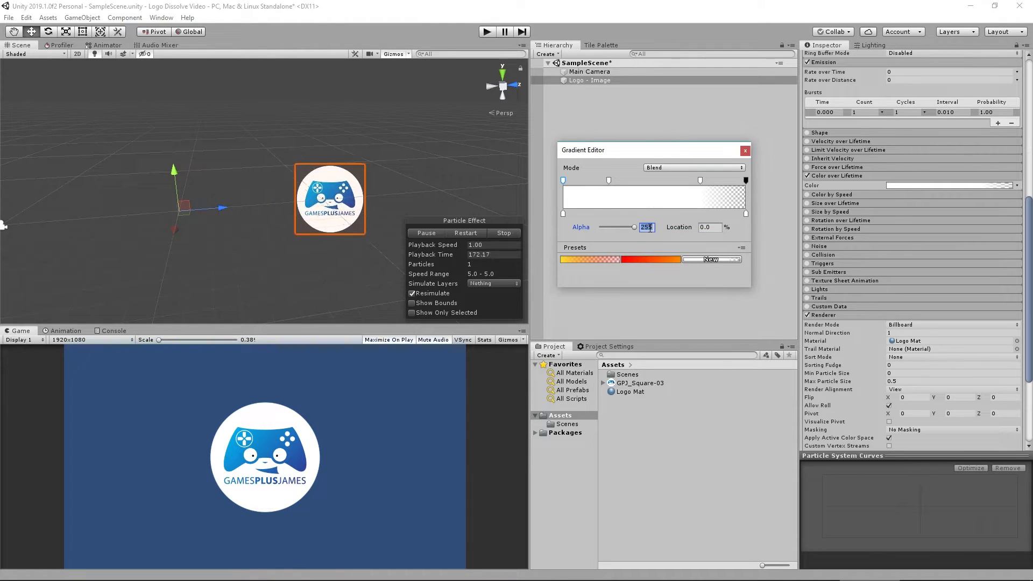
type("0")
key("Return")
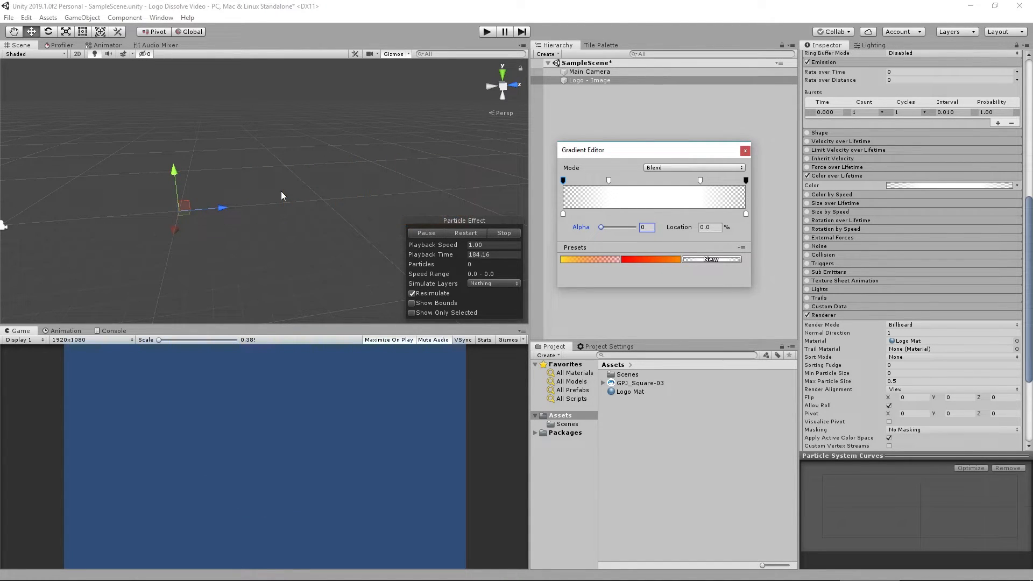
left_click(745, 151)
Create a new Particle System effect object in the scene hierarchy.
right_click(706, 157)
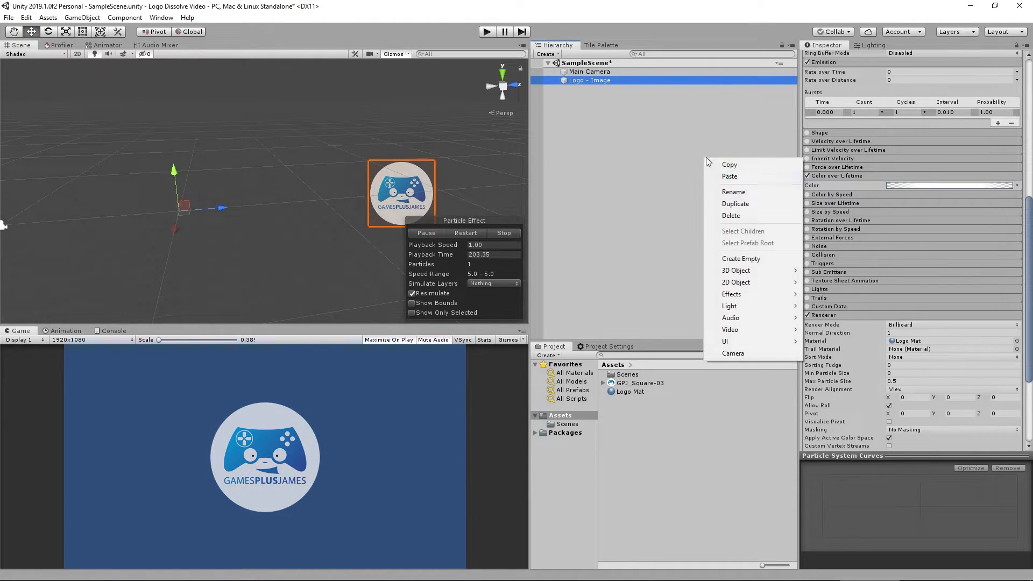
mouse_move(742, 297)
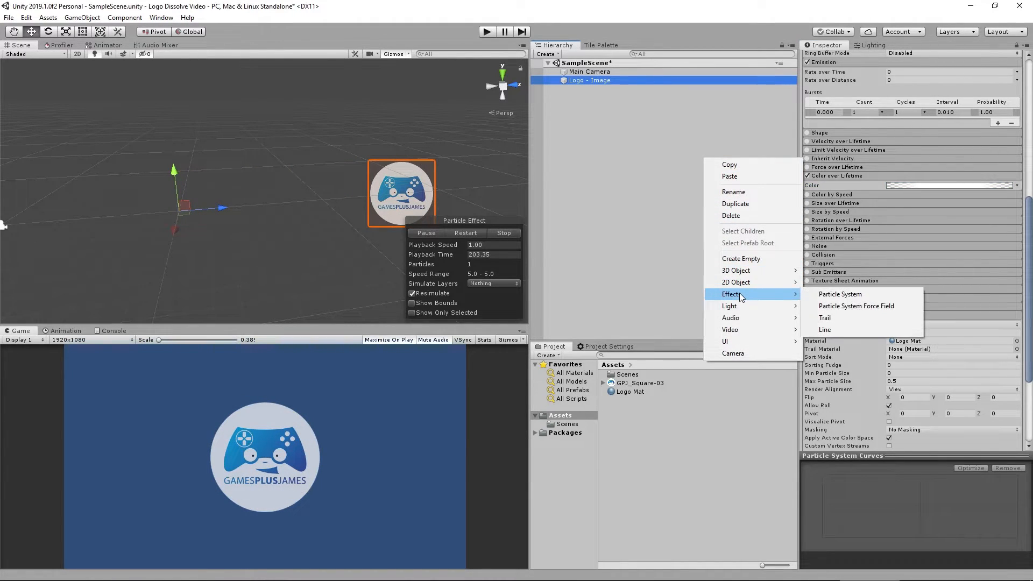
left_click(841, 295)
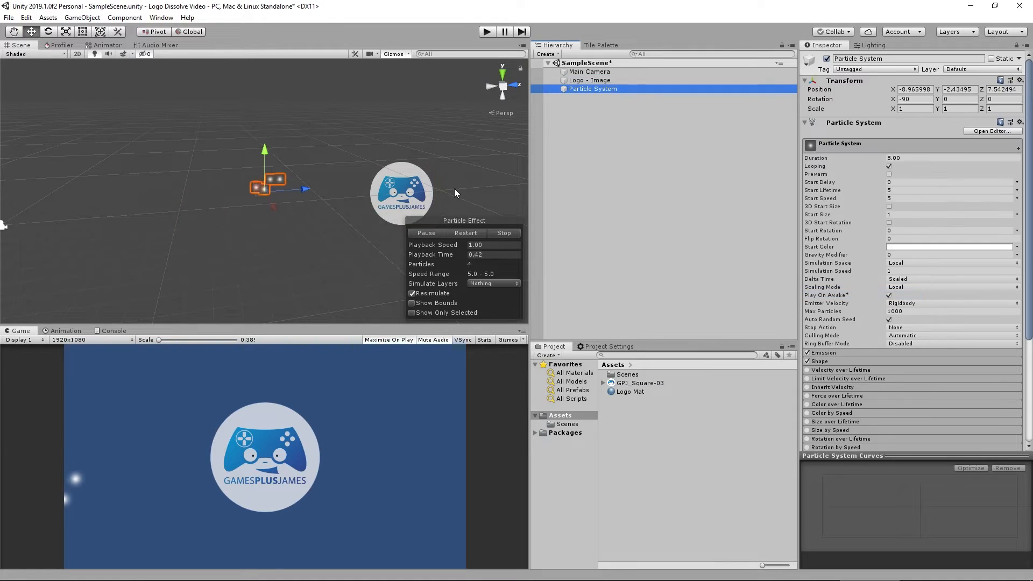
Reset the new particle system's rotation X to 0 and its position to 0, 0, 0.
left_click(925, 99)
type("0")
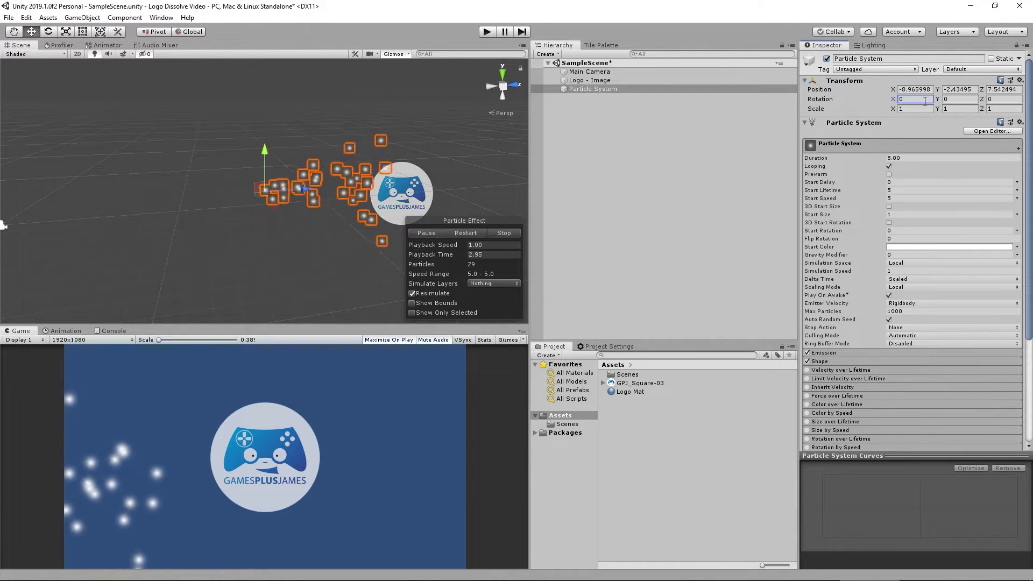
left_click(926, 90)
type("0")
key("Tab")
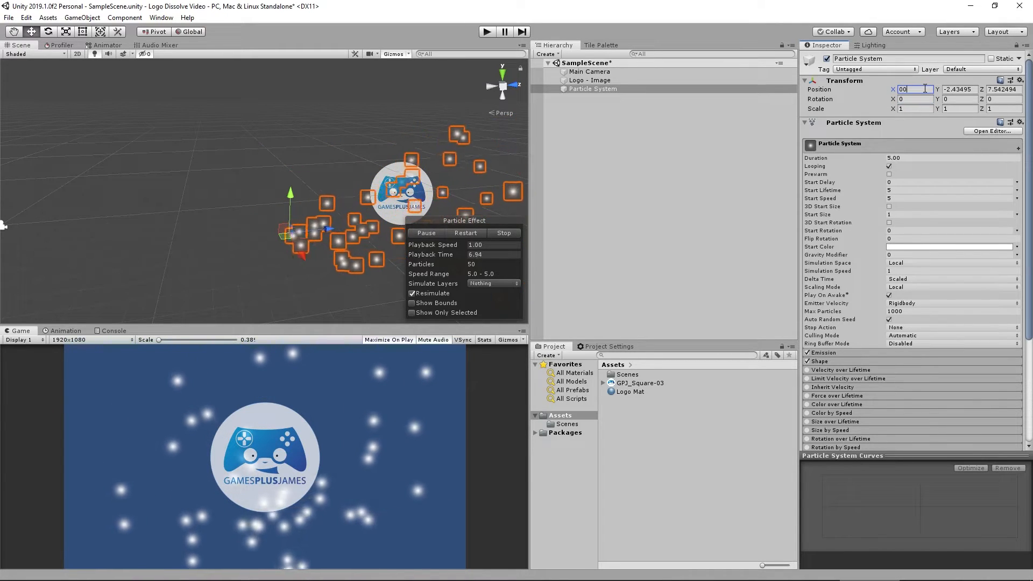
type("0")
key("Tab")
type("0")
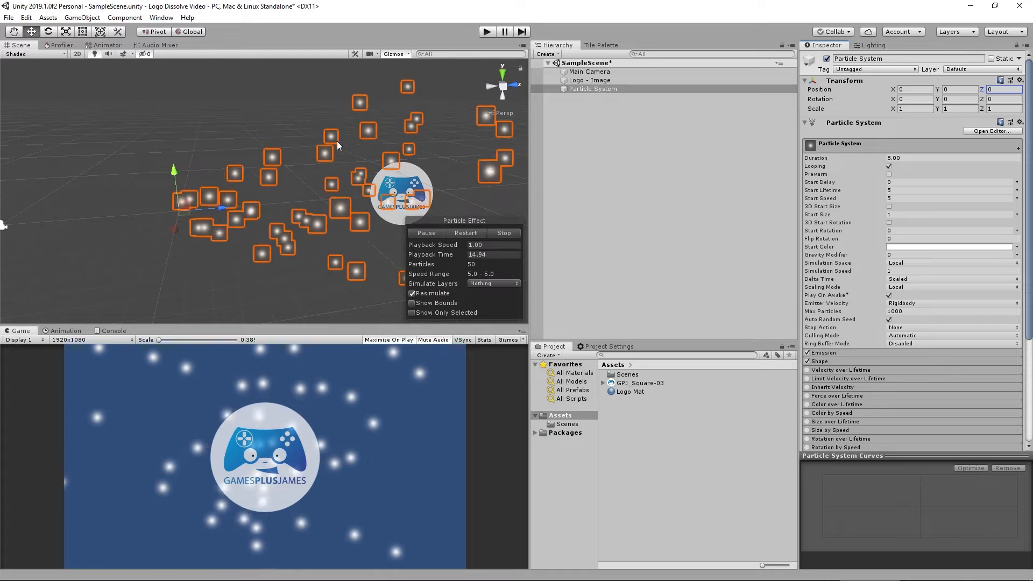
Set the Start Speed of the Logo - Image particle system to 0.
left_click(602, 81)
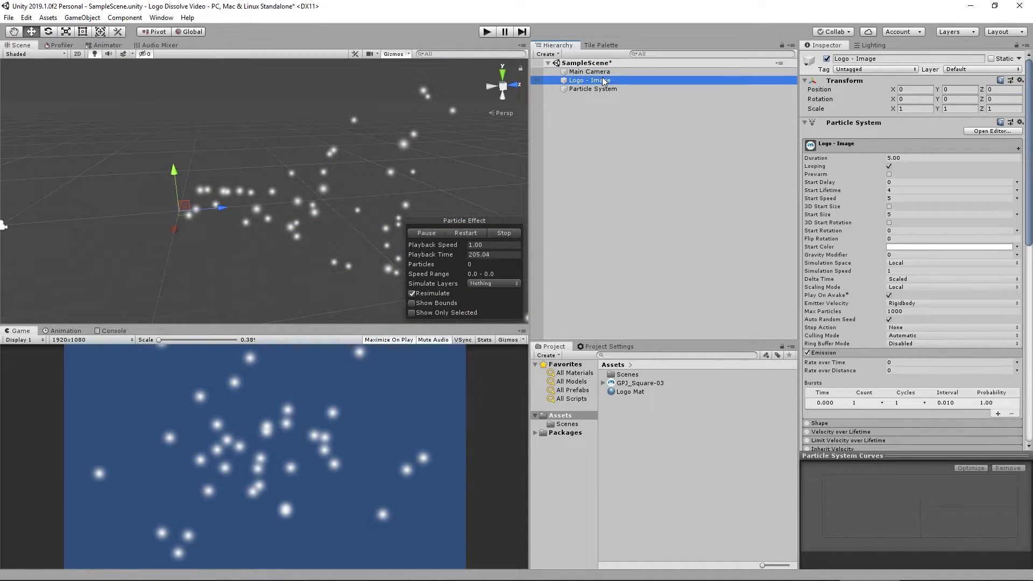
left_click(894, 198)
type("0")
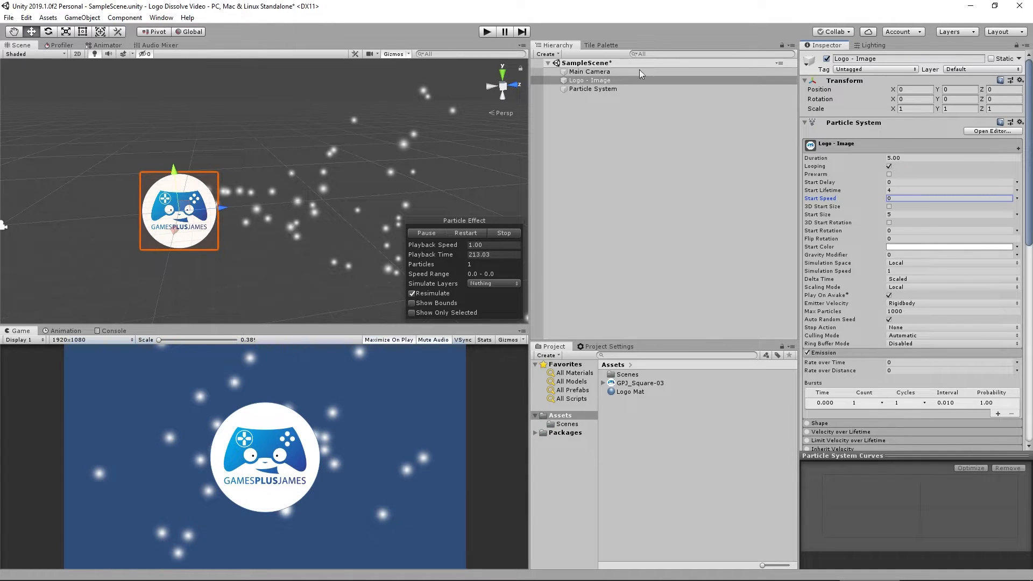
Rename the new particle system to Logo - Particle Simple.
left_click(78, 54)
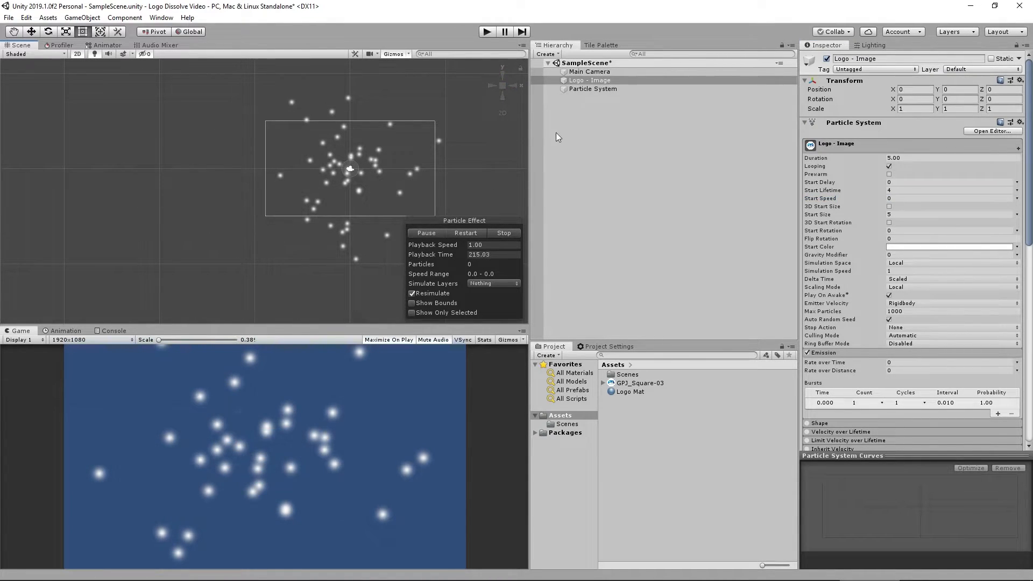
left_click(596, 89)
left_click(588, 91)
type("Logo -")
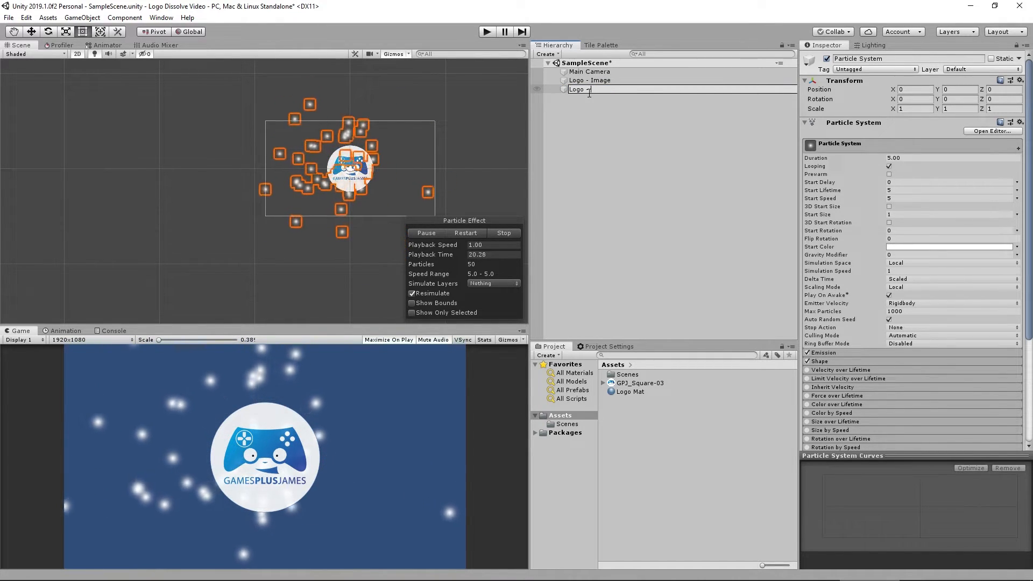
type(" Particle Simple")
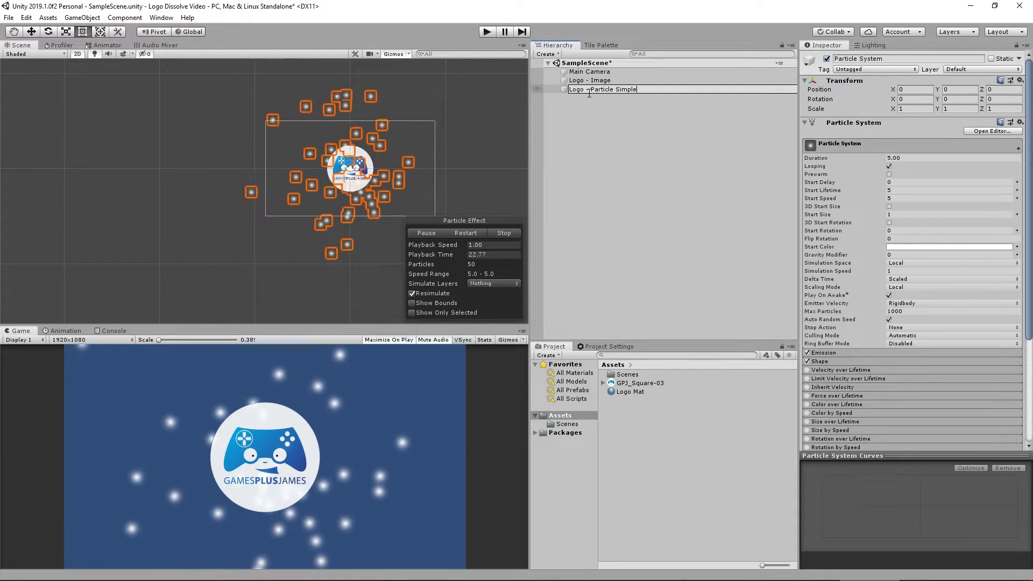
key("Return")
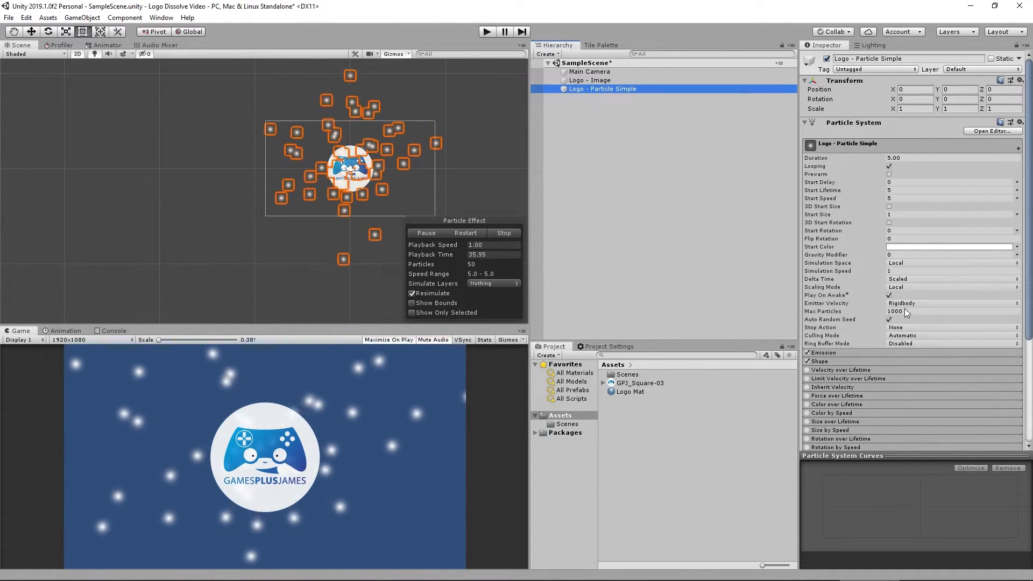
Set the new system's Rate over Time to 0 and add an emission burst with count 5.000.
left_click(835, 353)
left_click(945, 363)
type("0")
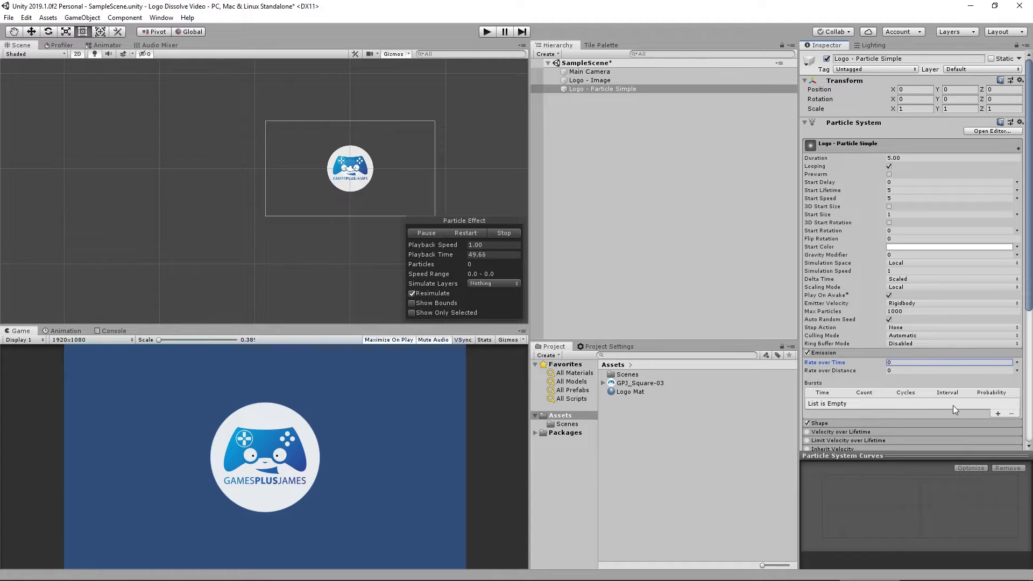
left_click(997, 414)
left_click(880, 405)
type("5.000")
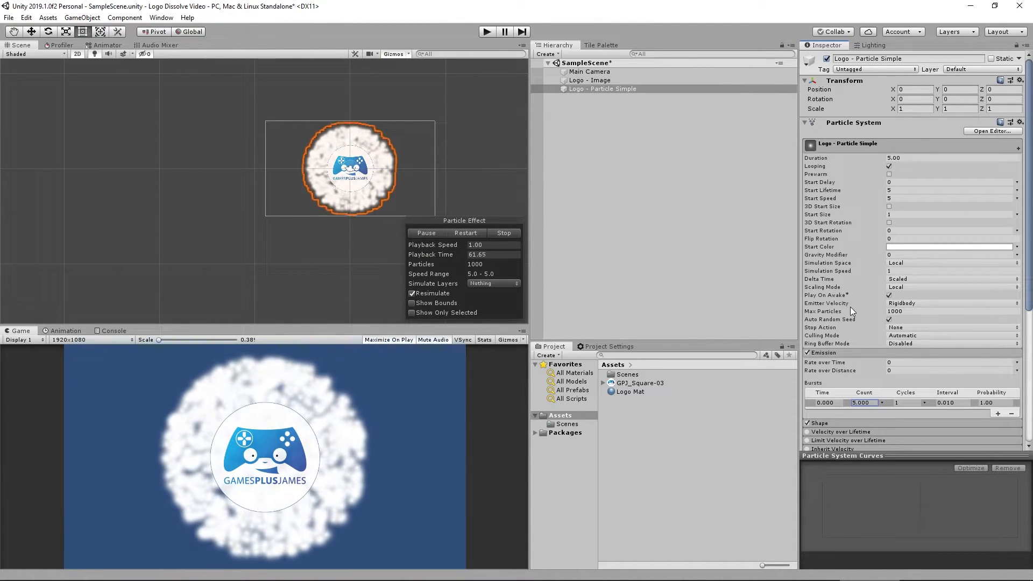
Set the Logo - Particle Simple system's Max Particles to 5000 and its Start Size to 0.25.
left_click(900, 311)
type("5000")
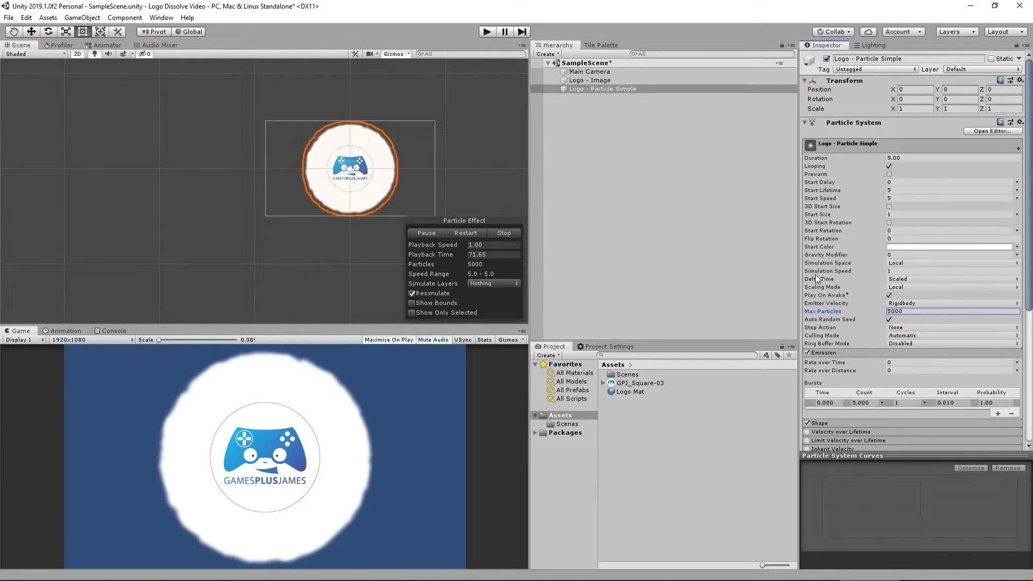
left_click(902, 214)
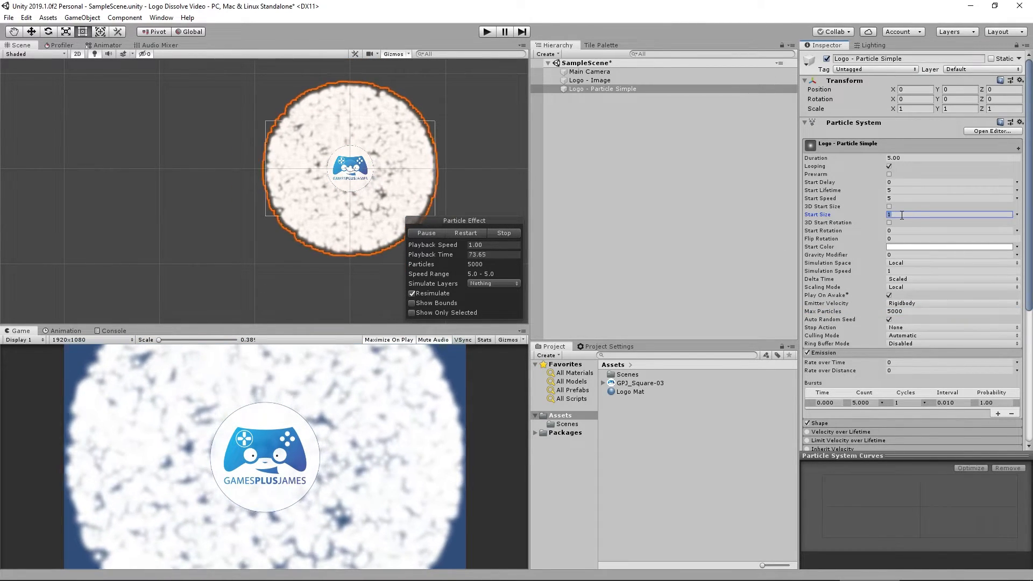
type("0.25")
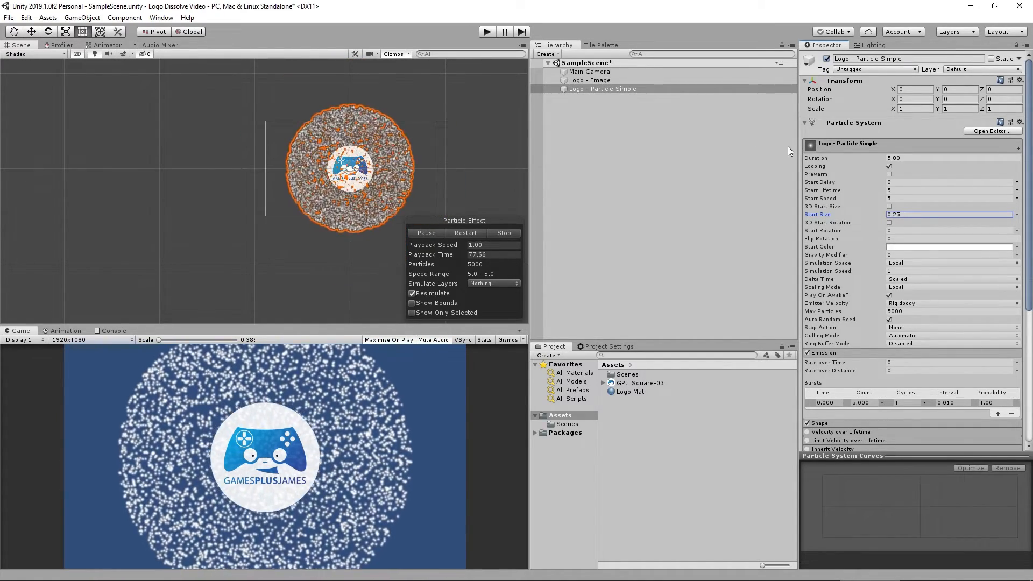
Set the system's Start Lifetime to 2 and its Start Speed to 0.
left_click(923, 190)
type("20")
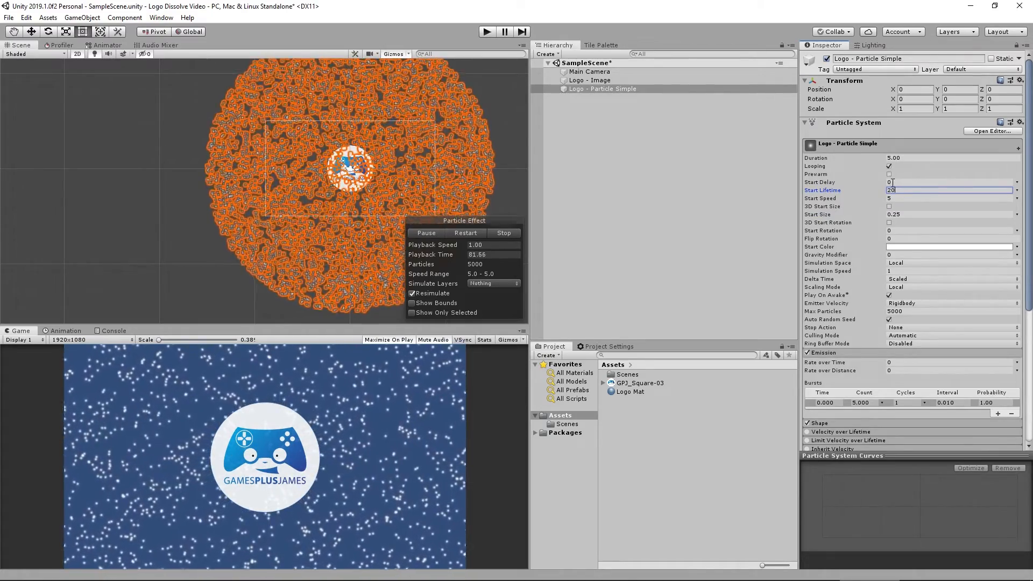
key("BackSpace")
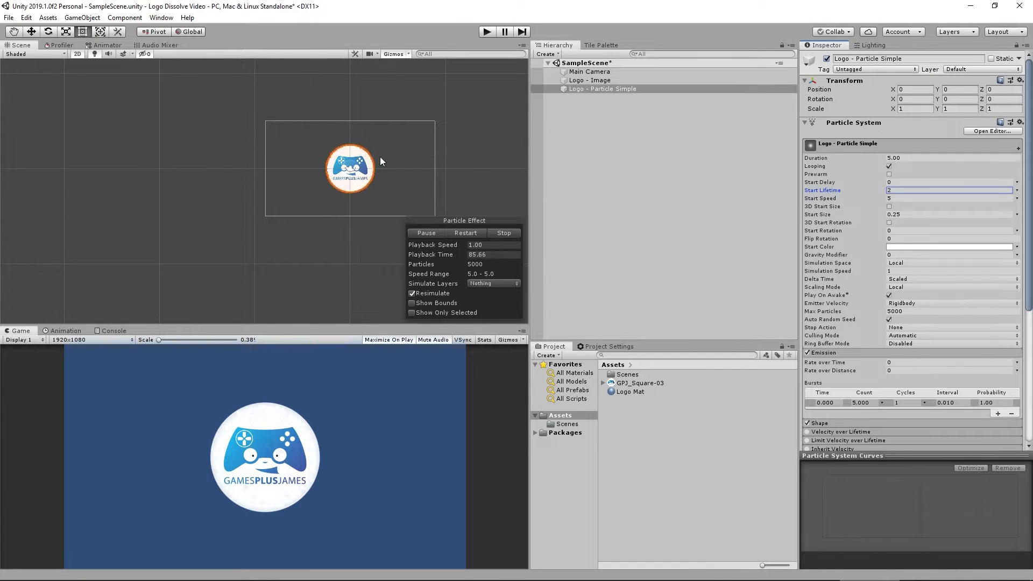
left_click(950, 198)
type("0")
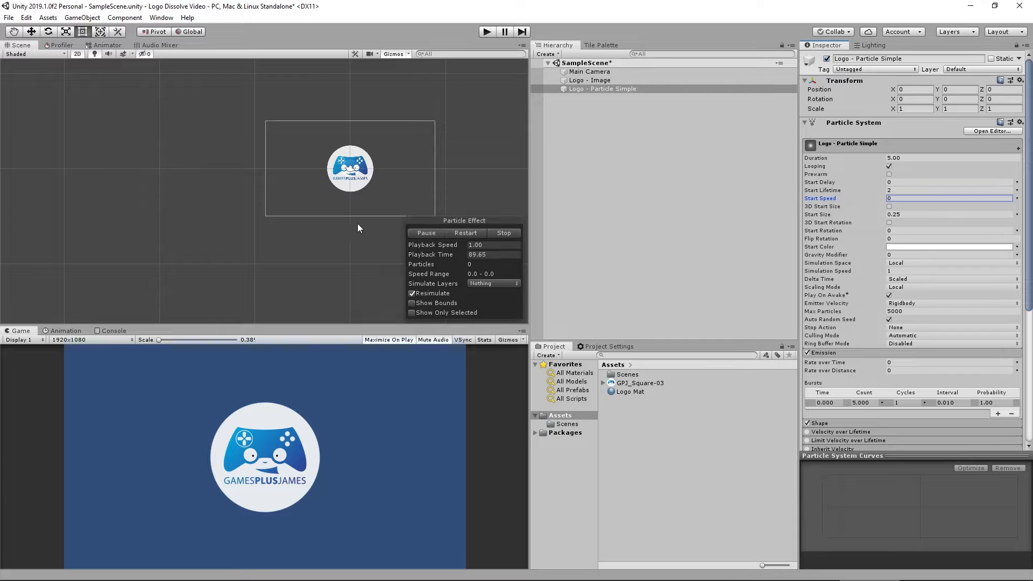
Select both logo particle systems and restart and play the effect preview together.
left_click(596, 82)
left_click(505, 232)
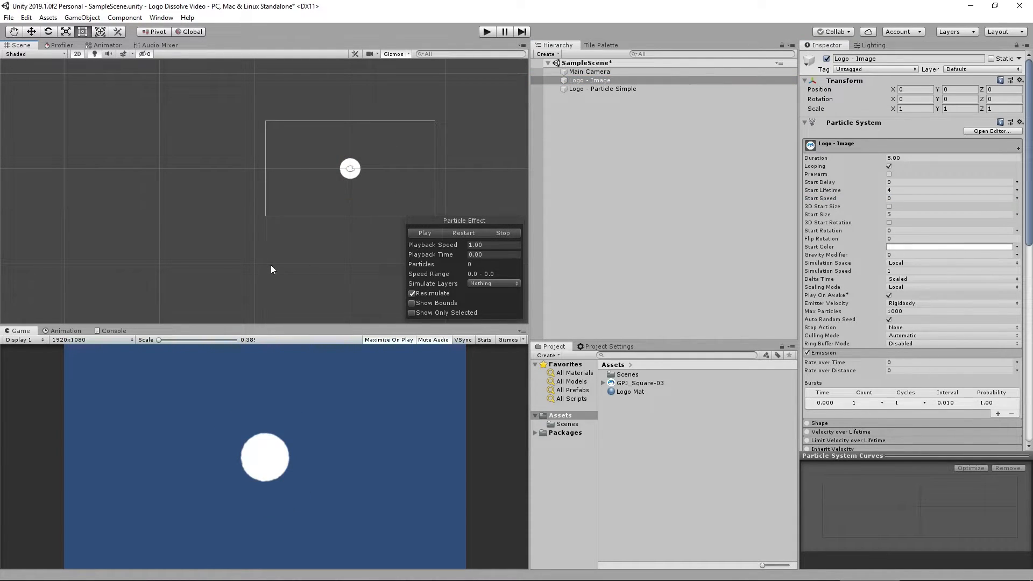
left_click(603, 89)
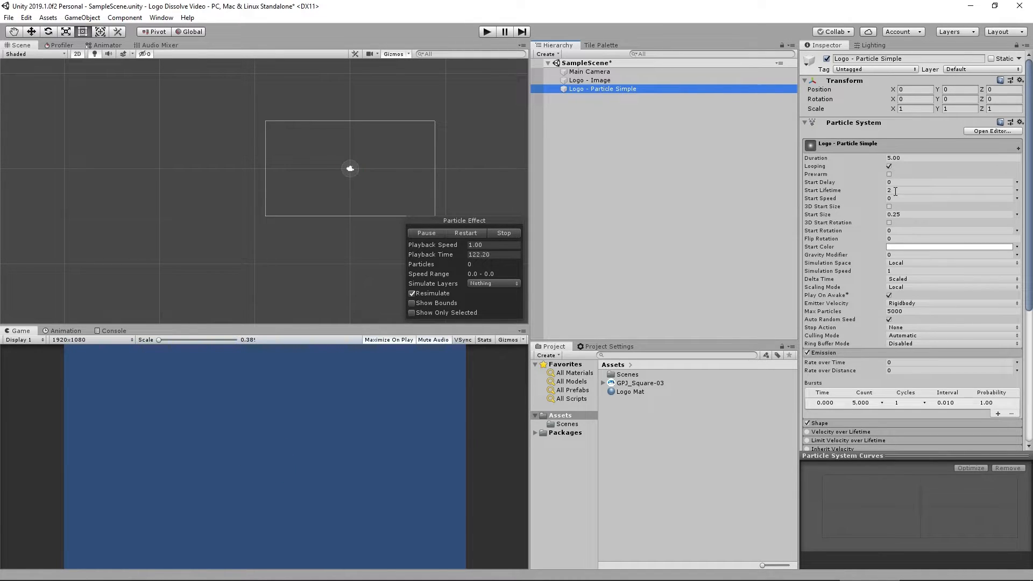
left_click(593, 80, "ctrl")
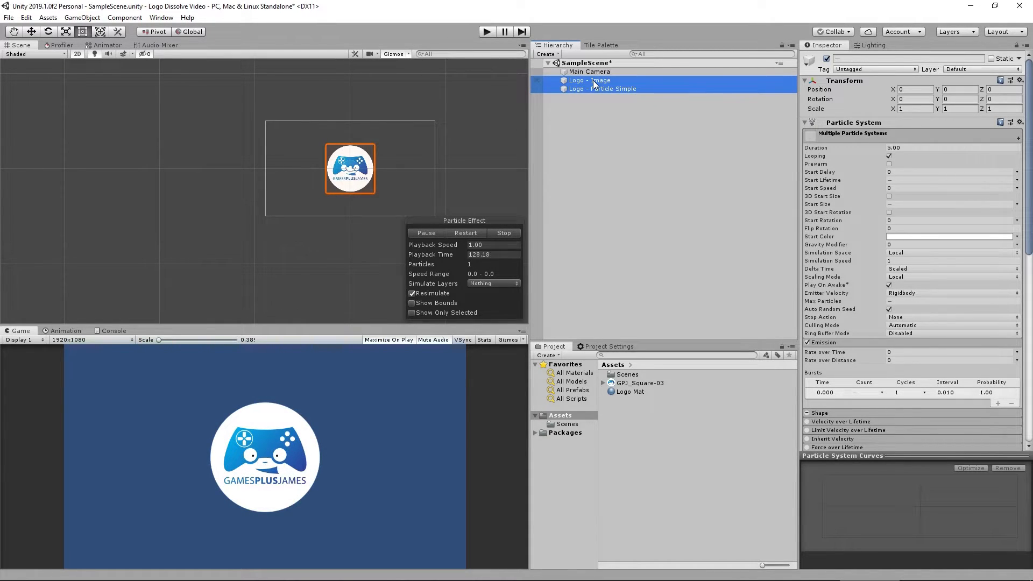
left_click(502, 233)
left_click(429, 232)
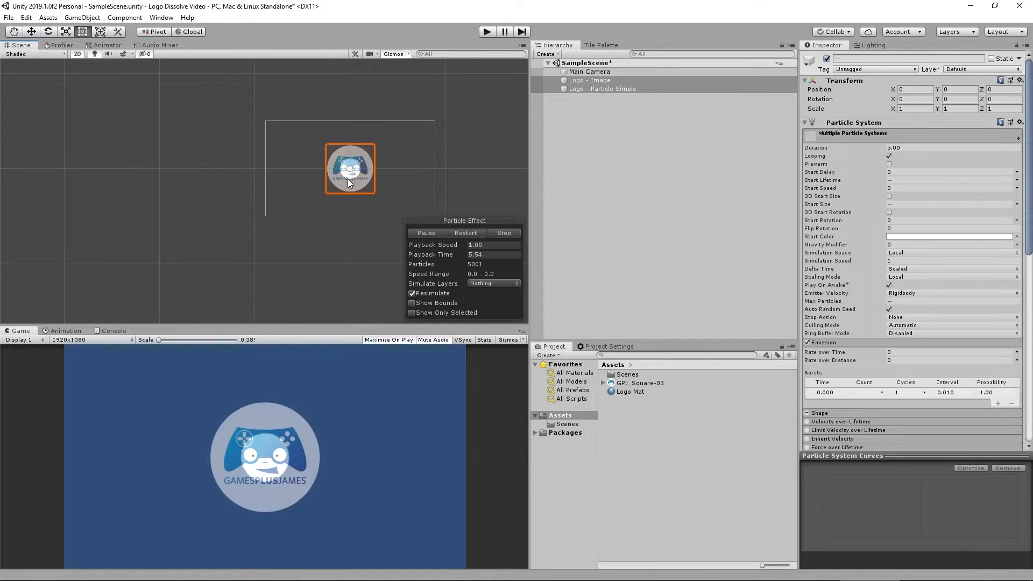
left_click(492, 235)
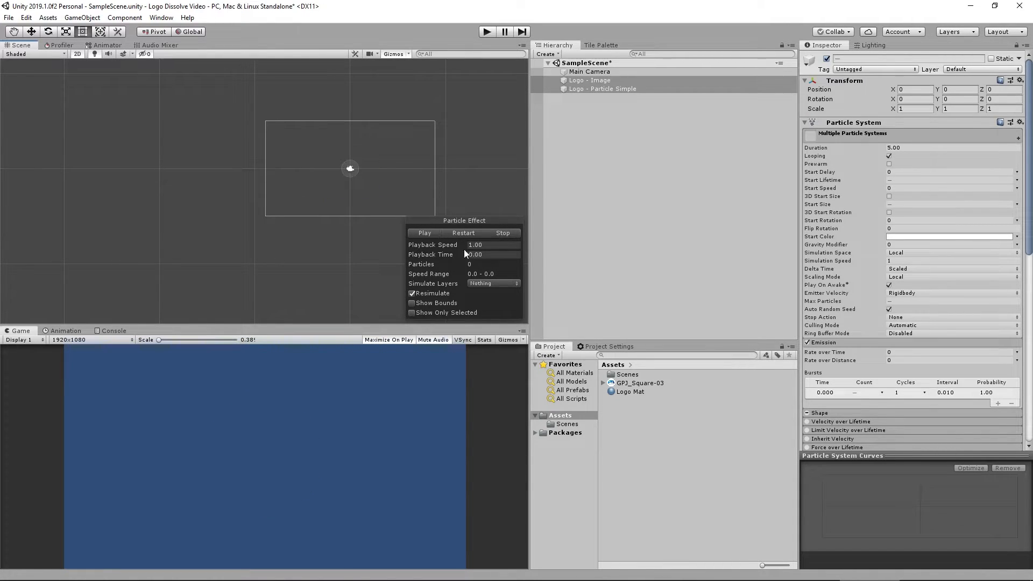
Set Logo - Particle Simple's Start Delay to 2.95 and replay both systems together to check the timing.
left_click(612, 89)
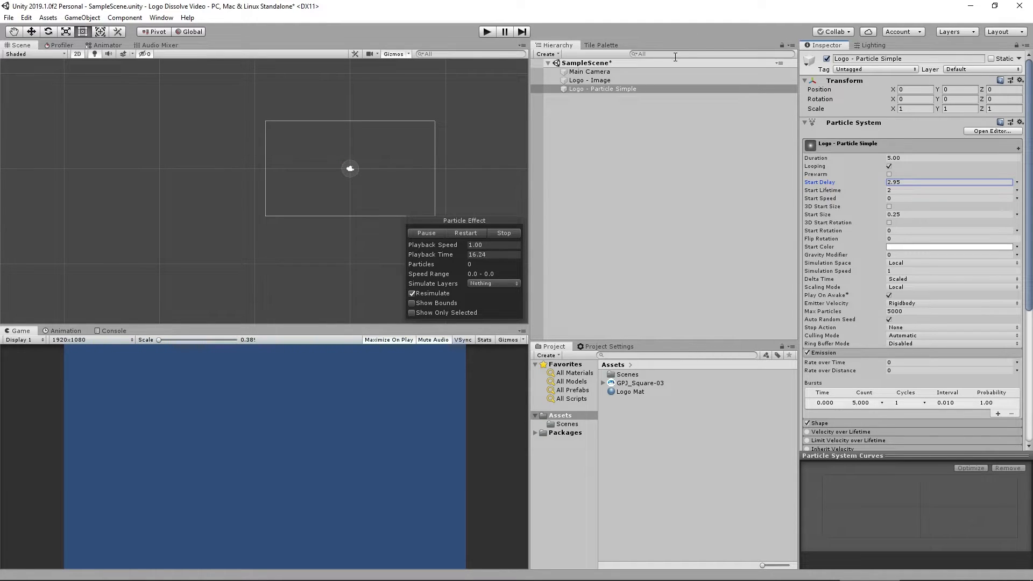
left_click(597, 80, "ctrl")
left_click(500, 233)
left_click(431, 234)
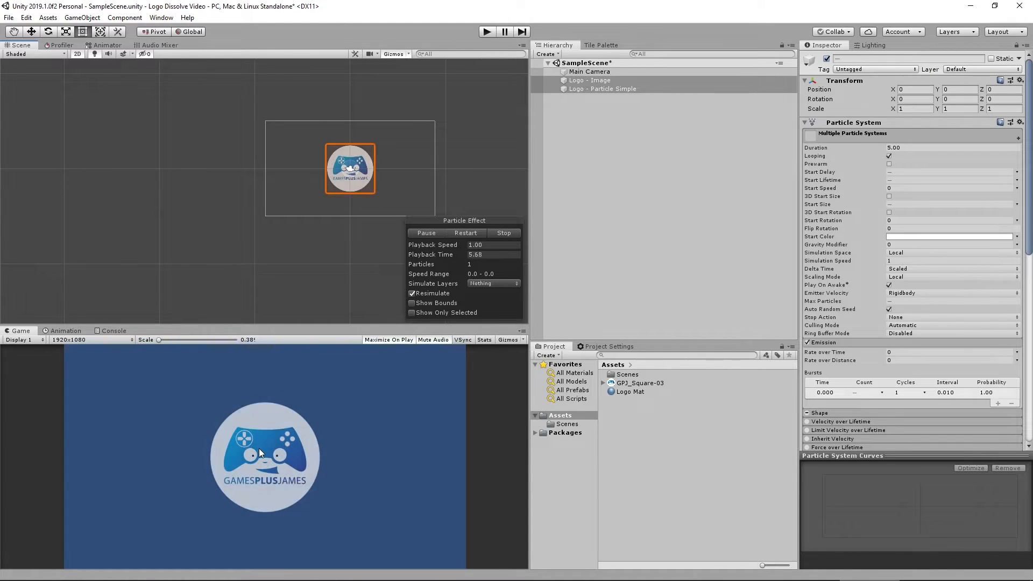
left_click(624, 134)
left_click(606, 89)
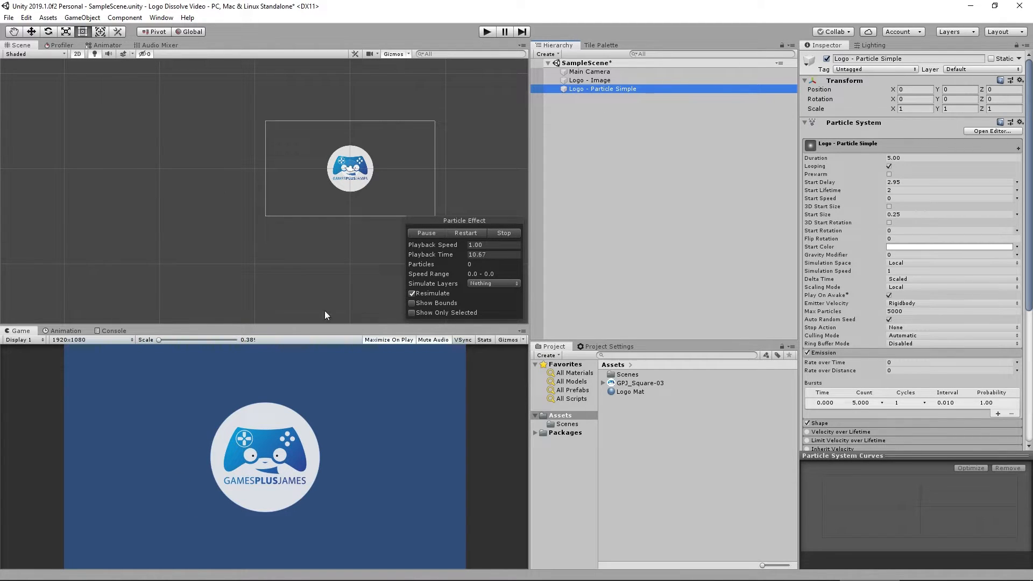
left_click(598, 80)
left_click(496, 233)
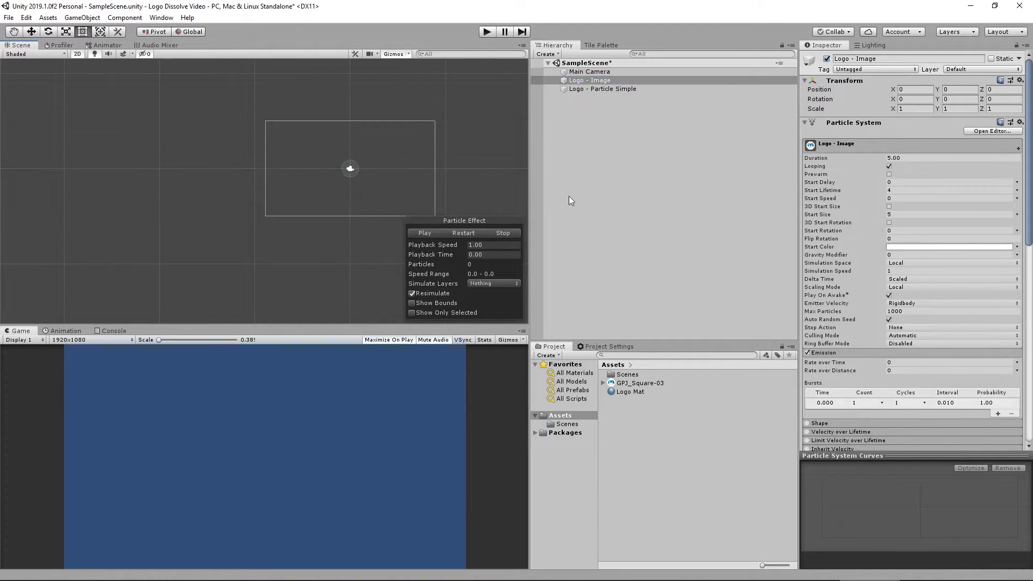
Change the Logo - Particle Simple emission shape to Rectangle.
left_click(627, 89)
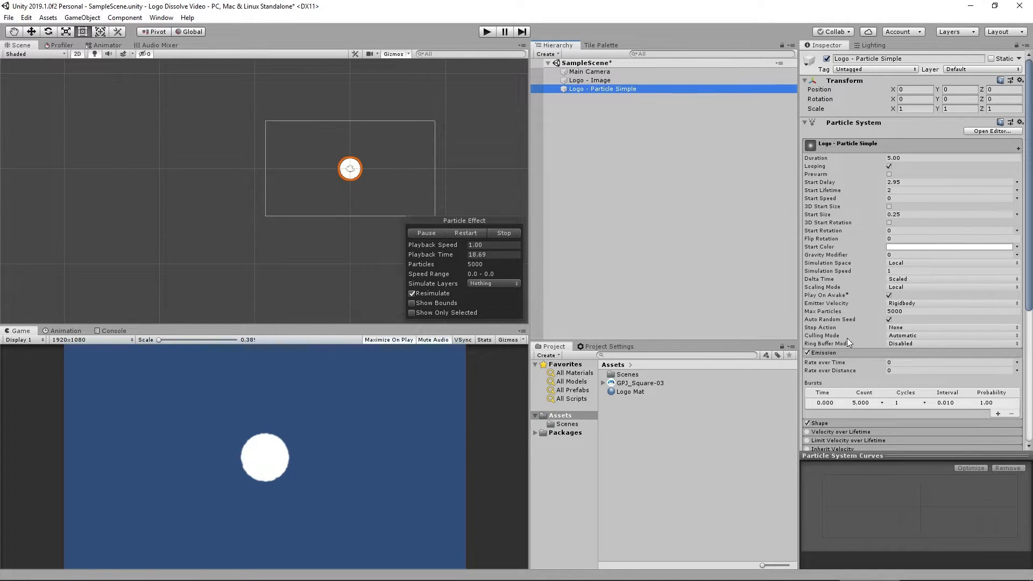
left_click(839, 421)
scroll(860, 305, "down", 5)
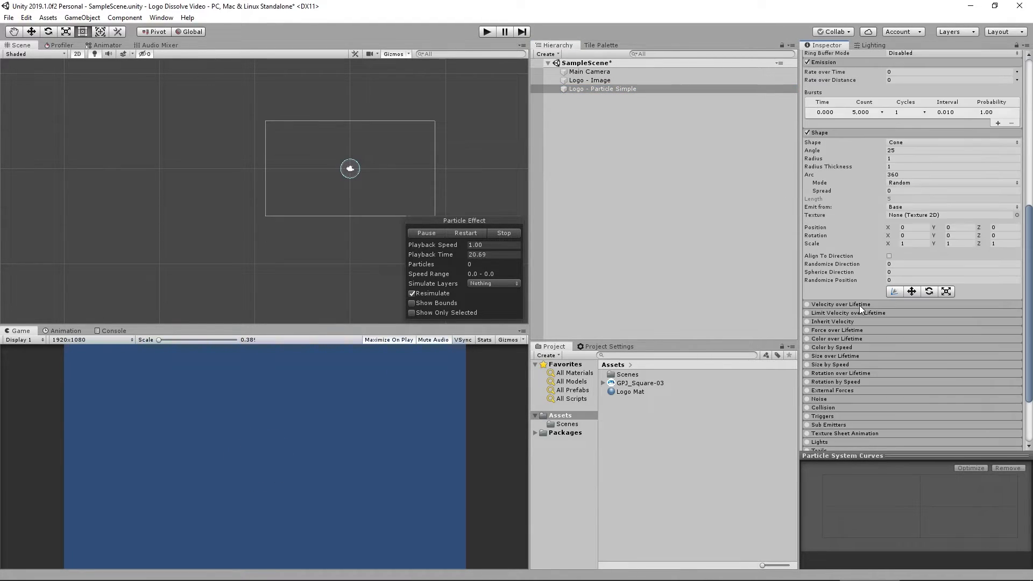
left_click(909, 142)
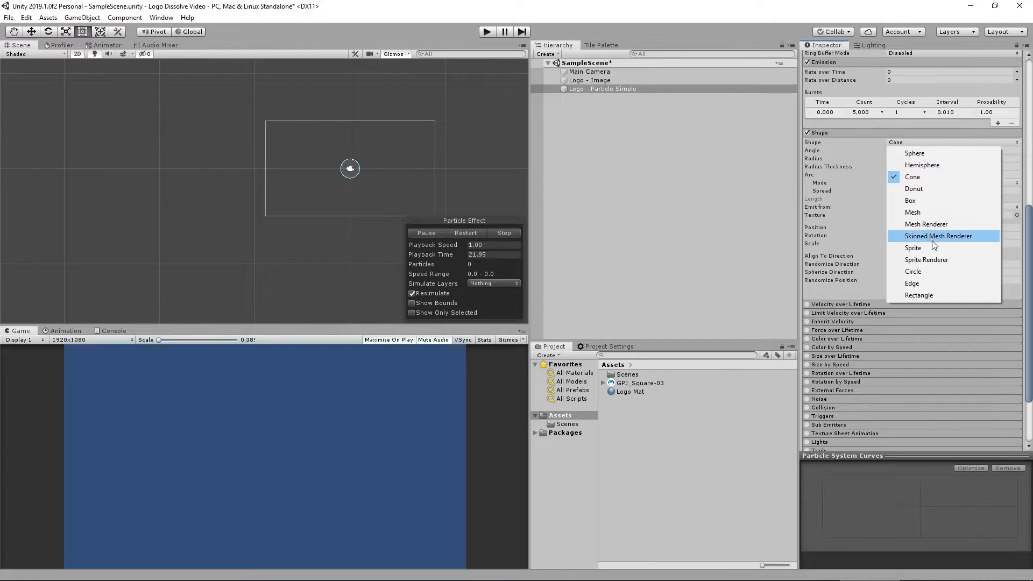
left_click(924, 295)
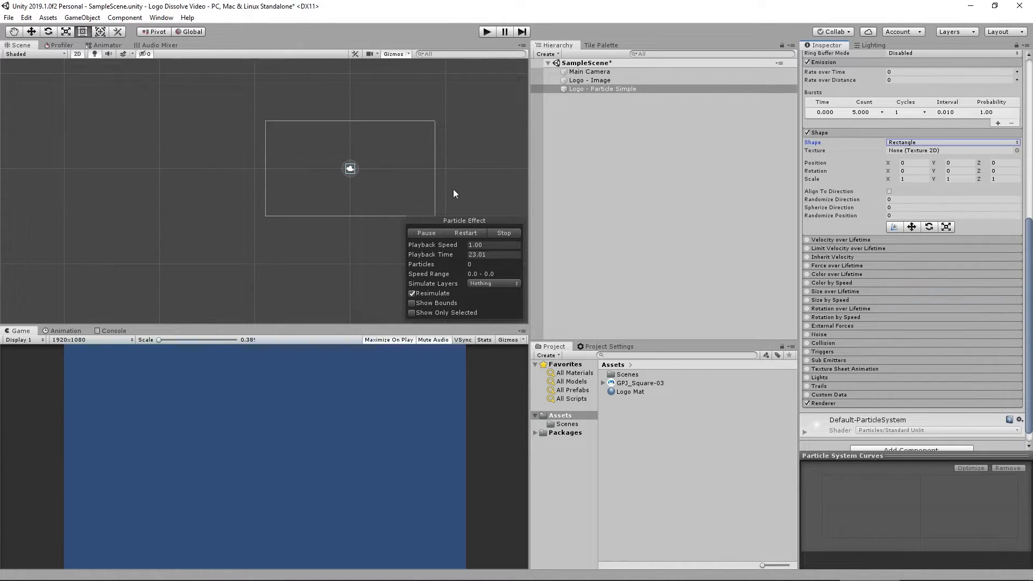
Set the rectangle shape's scale to 5 on X and 5 on Y.
left_click(608, 80)
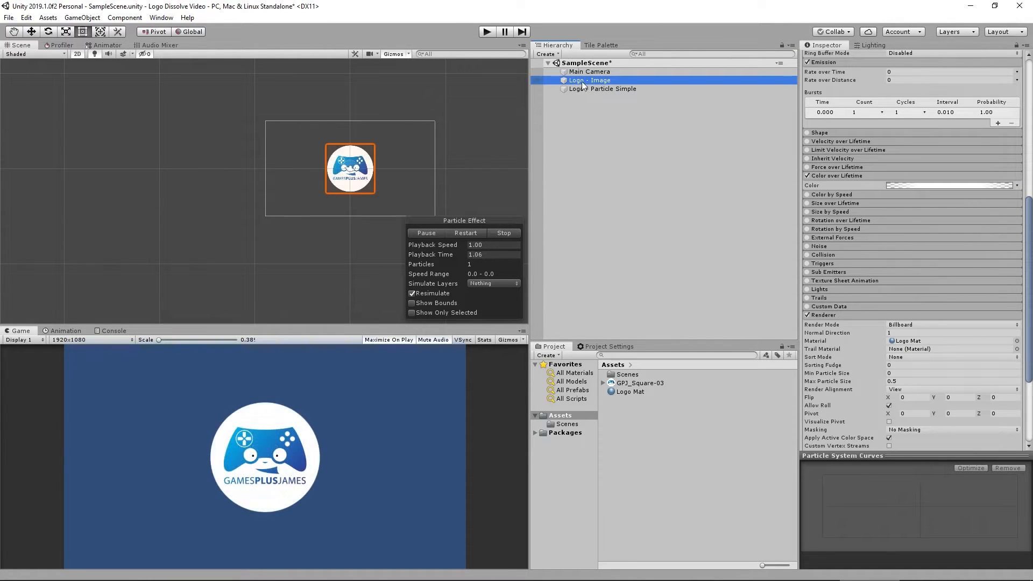
left_click(610, 90)
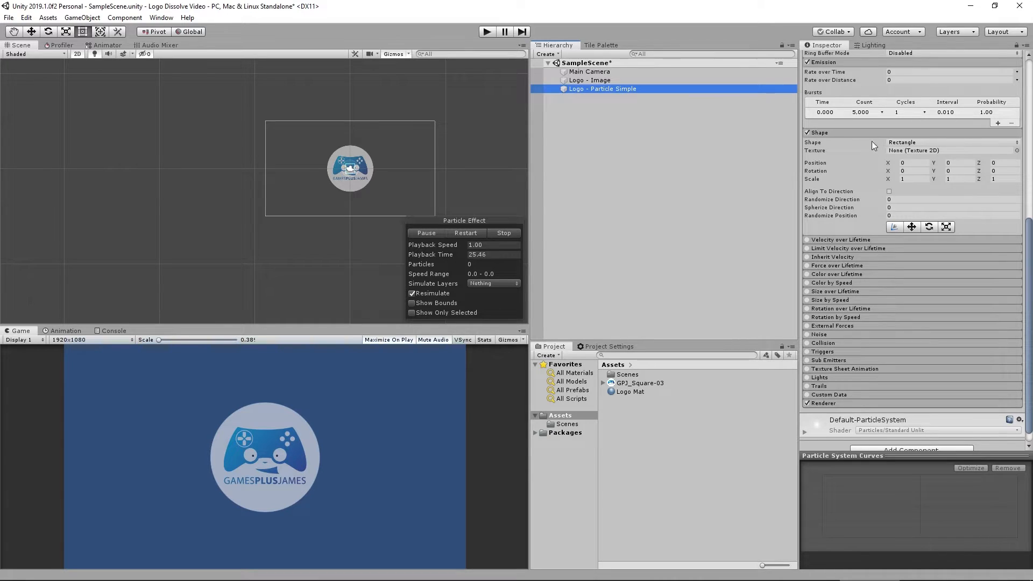
left_click(912, 179)
type("5")
key("Tab")
type("5")
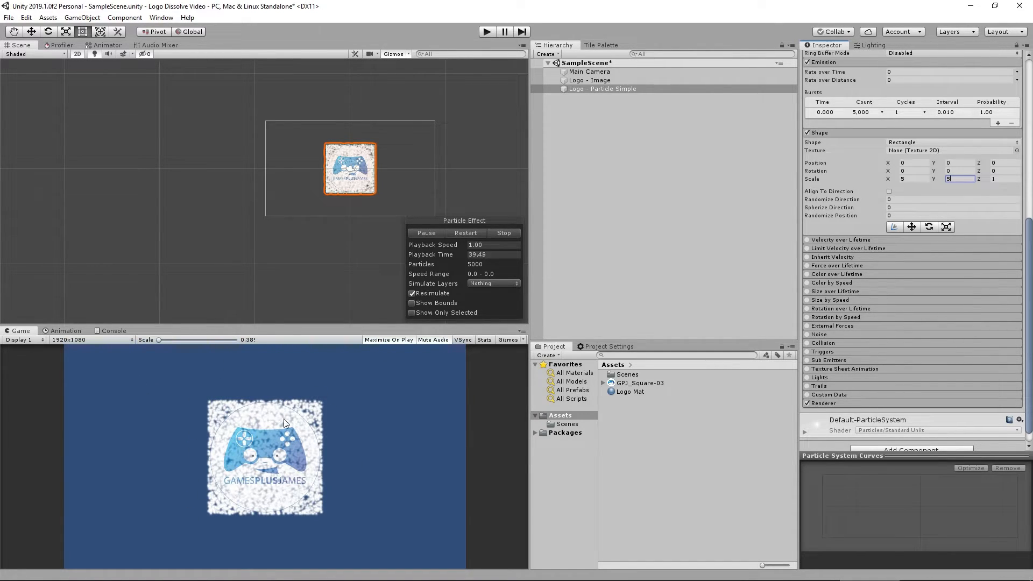
Assign the GPJ_Square-03 image as the shape's texture.
left_click(611, 79)
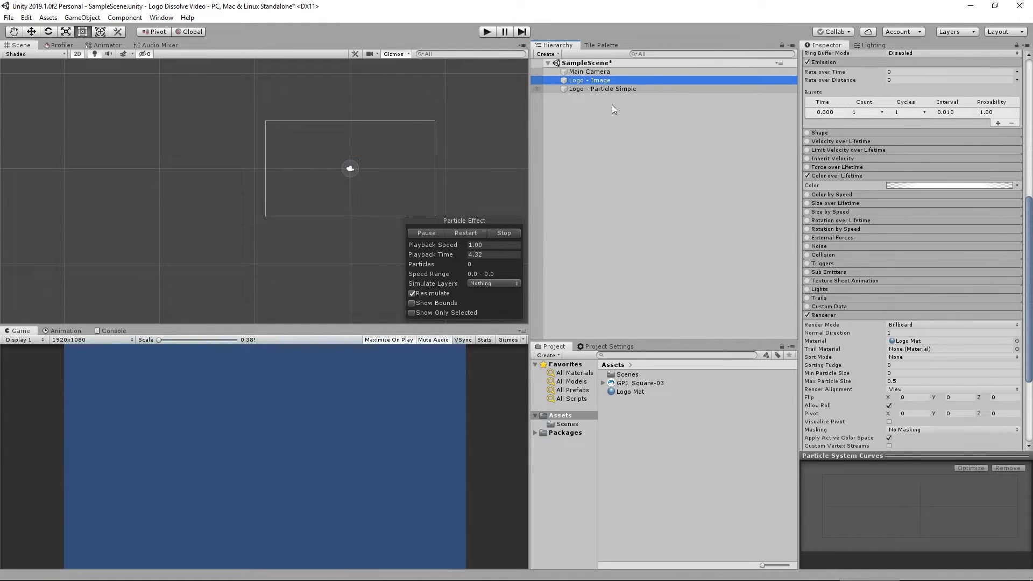
left_click(592, 89)
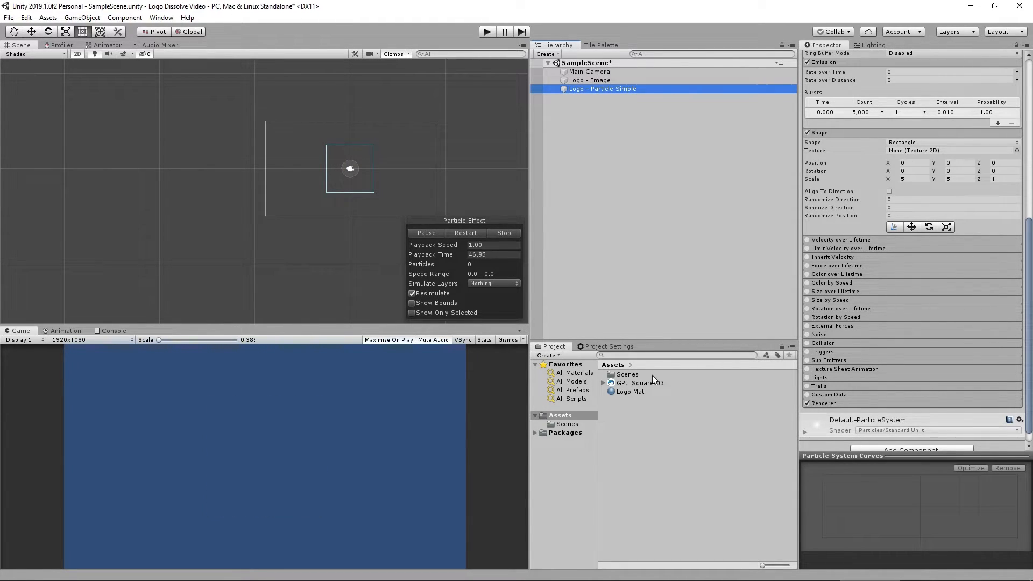
left_click_drag(635, 382, 923, 156)
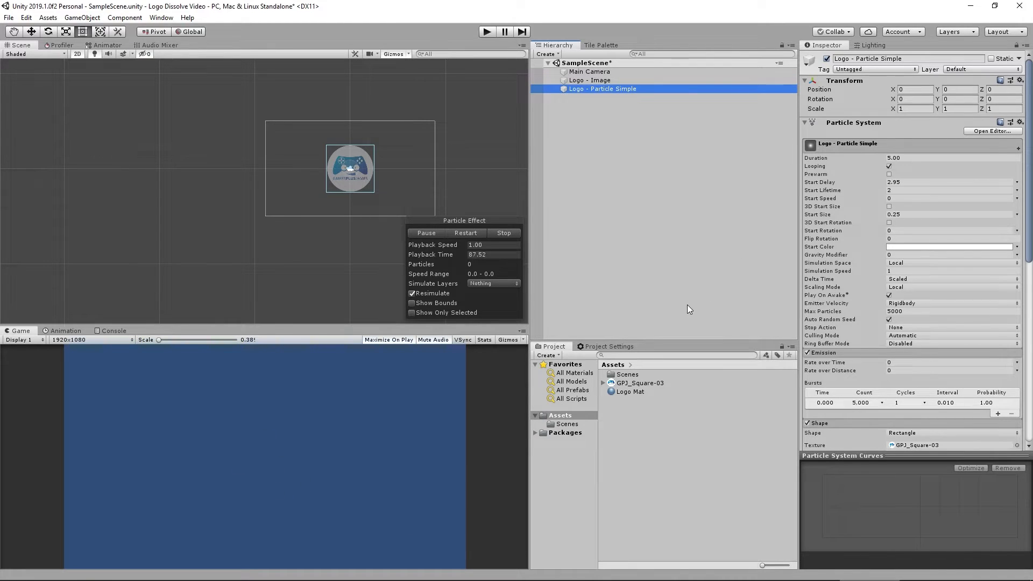
Enable Size over Lifetime and apply a decreasing size curve preset.
scroll(840, 226, "down", 10)
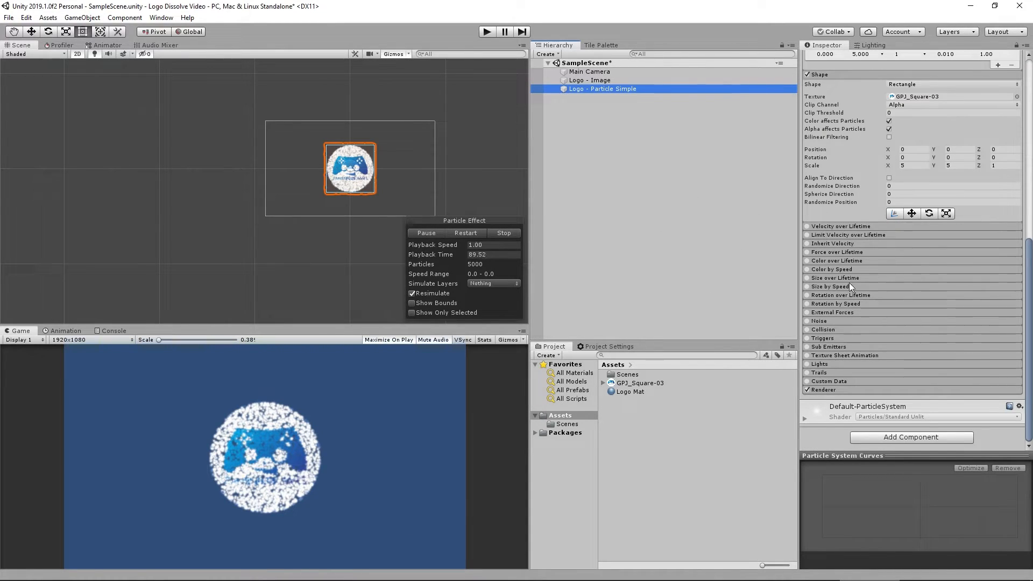
left_click(826, 277)
left_click(807, 278)
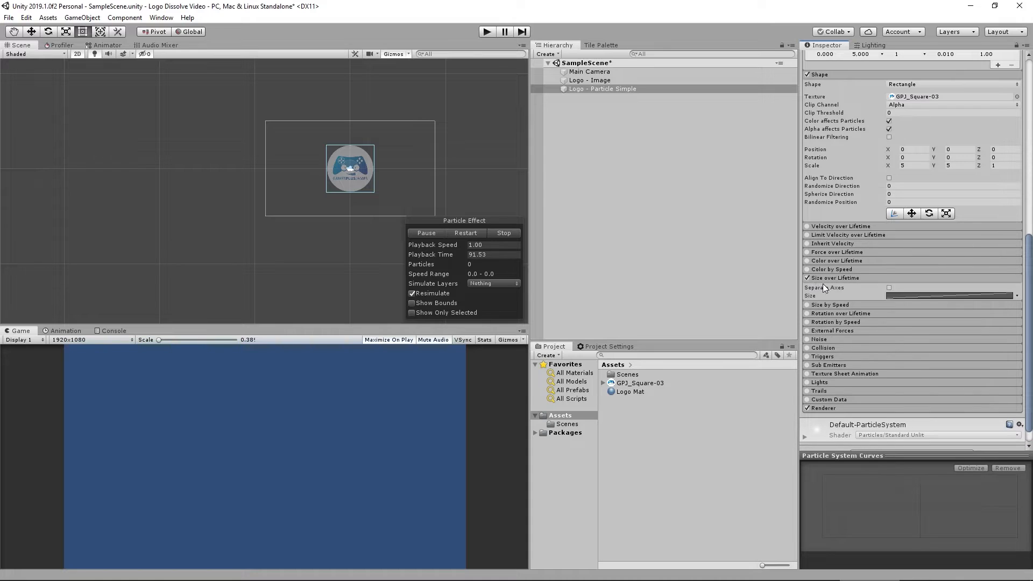
left_click(951, 297)
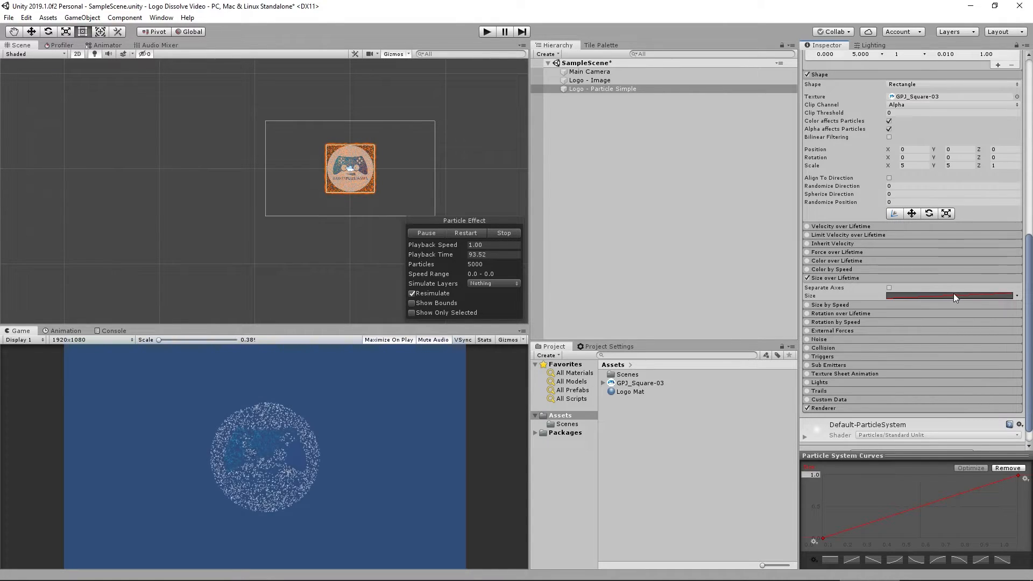
left_click(959, 561)
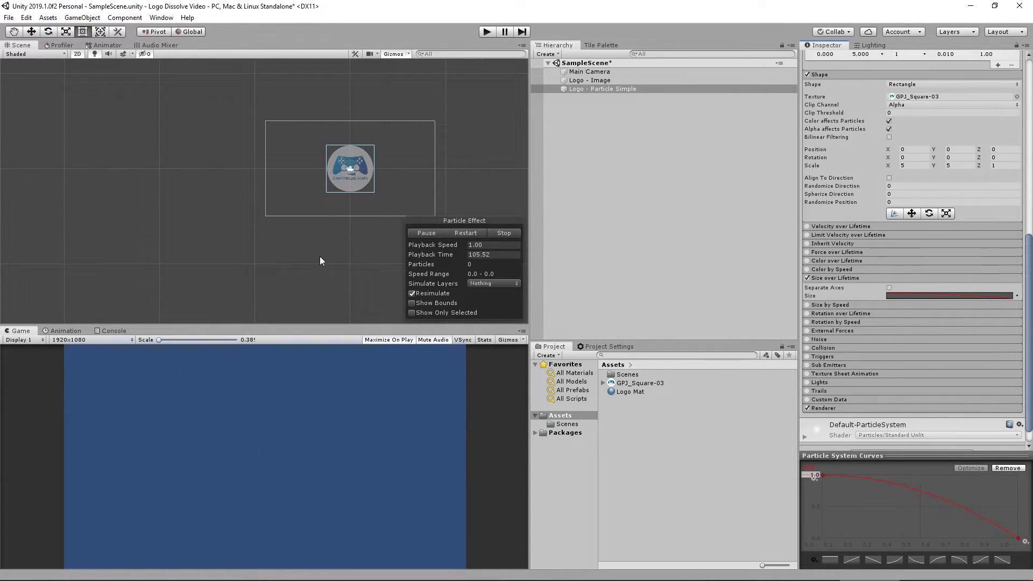
Enable Color over Lifetime, open its gradient, and move the starting alpha key to about 15.6%.
left_click(807, 261)
left_click(838, 261)
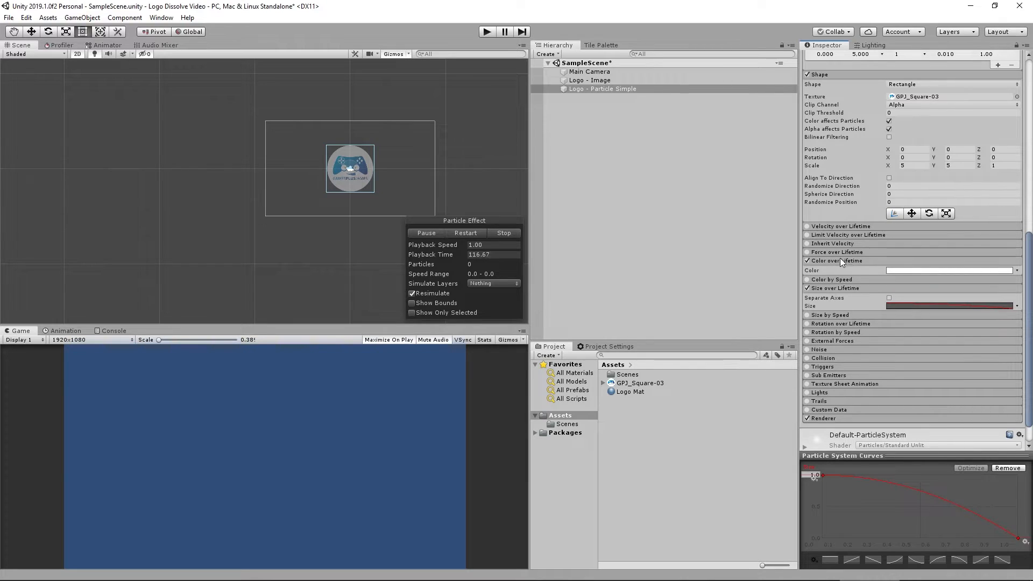
left_click(920, 270)
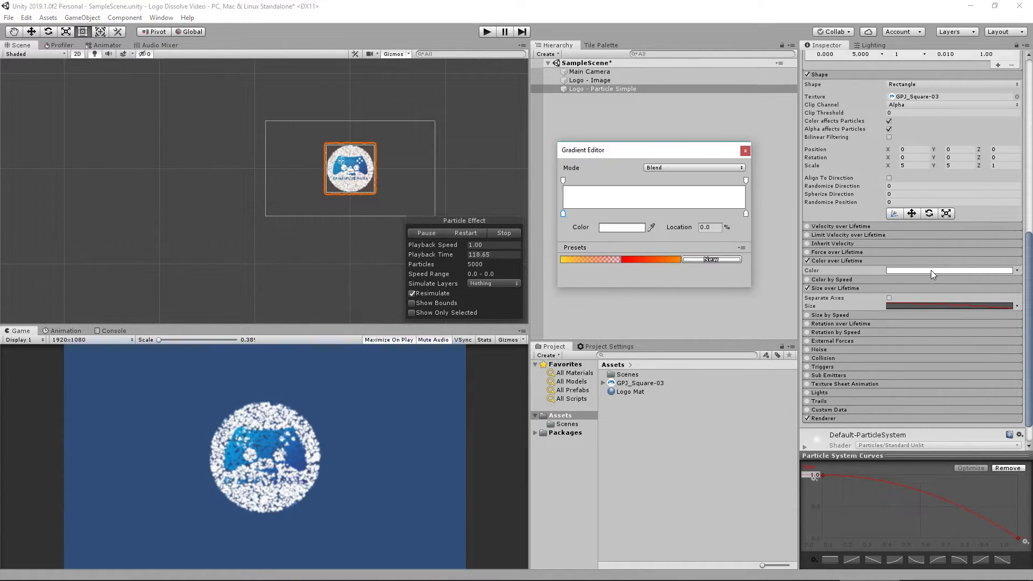
left_click(564, 180)
left_click_drag(564, 182, 592, 183)
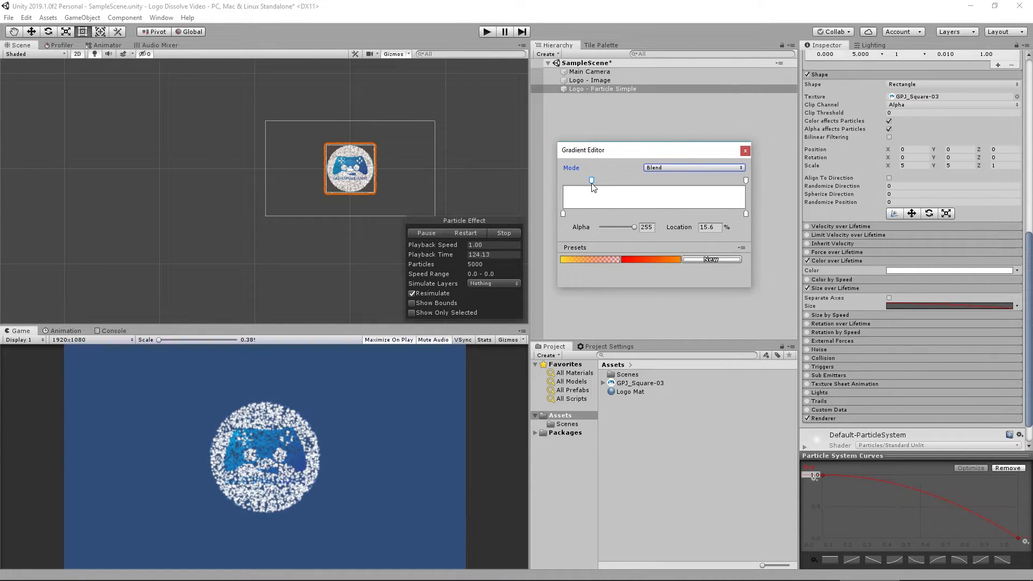
Add an alpha key at 0% and set both it and the end alpha key to alpha 0.
left_click(563, 186)
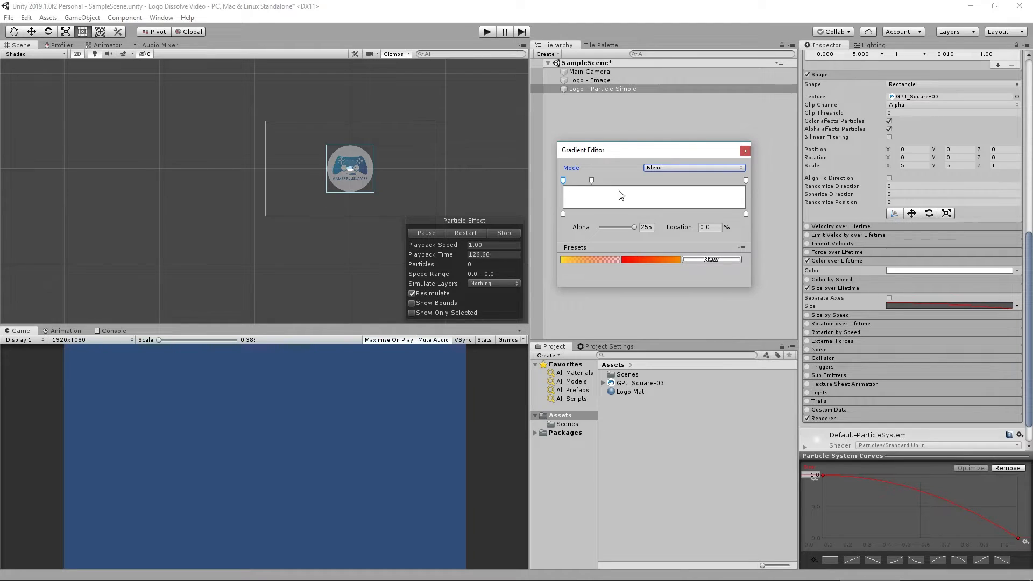
left_click(648, 227)
type("0")
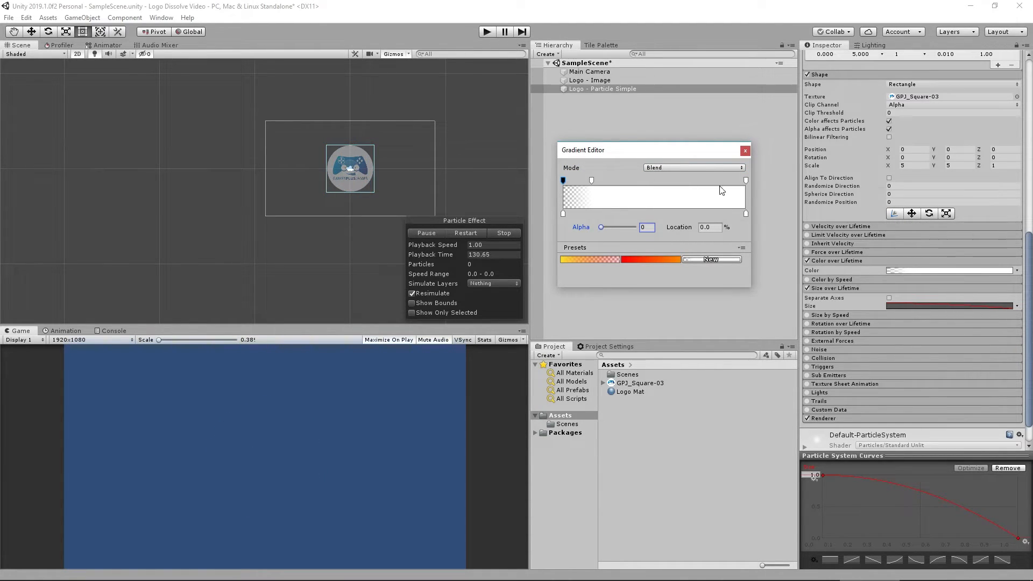
left_click(746, 181)
left_click(650, 228)
type("0")
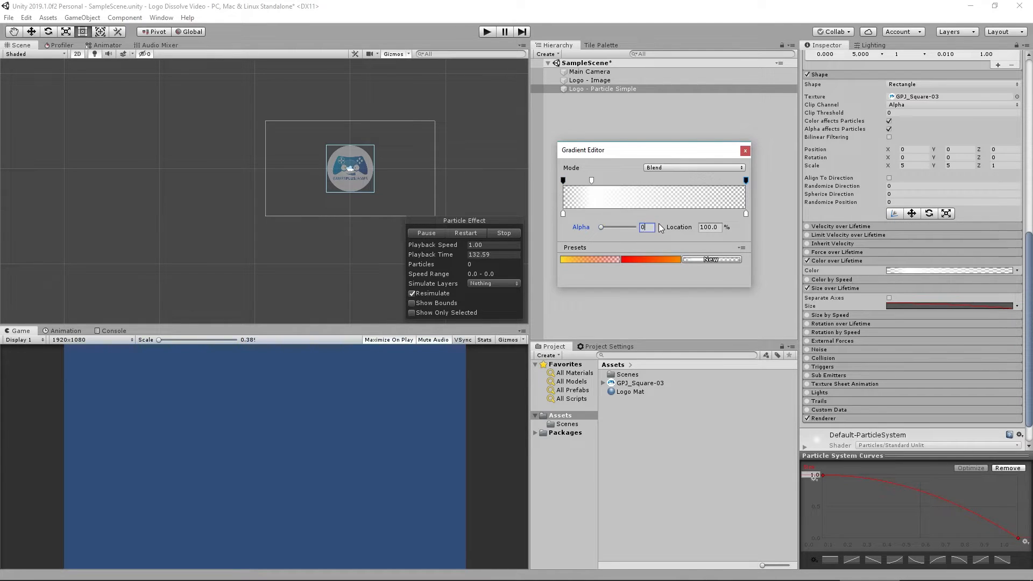
Add an alpha key at about 39.1% in the gradient and set its alpha to 255.
left_click(630, 181)
left_click_drag(633, 182, 635, 180)
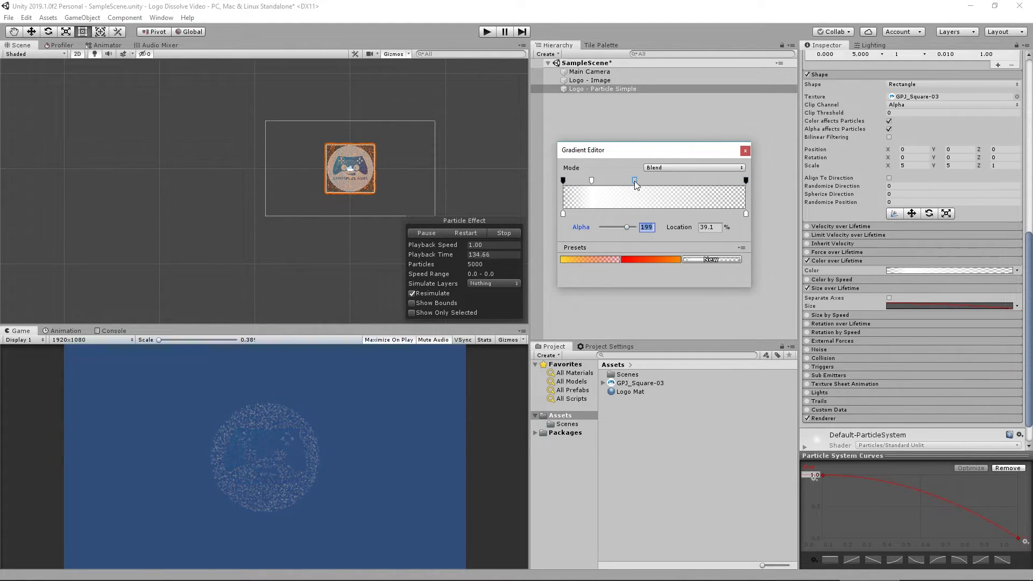
left_click_drag(629, 228, 633, 227)
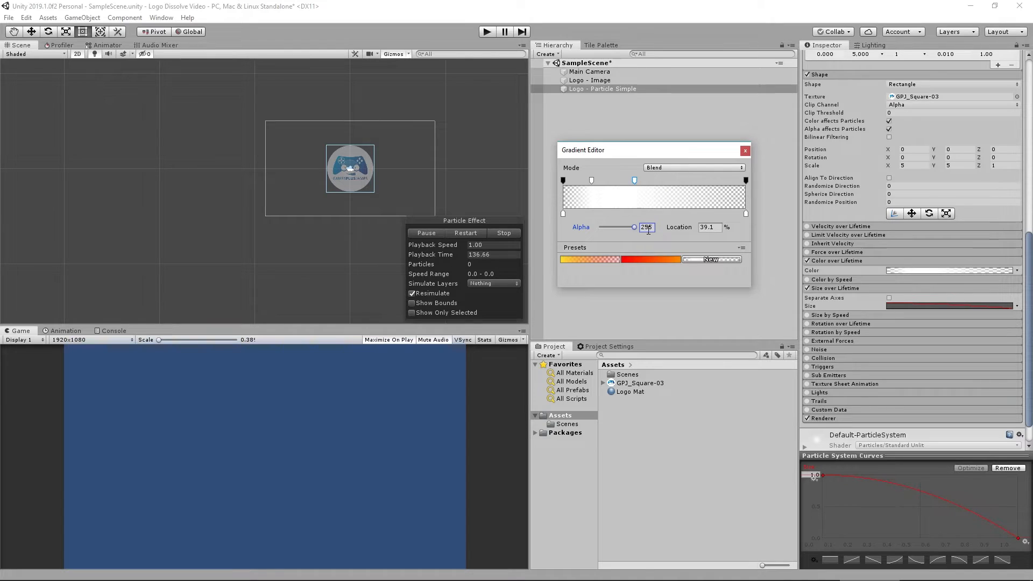
Add another alpha key, move the end color key to about 33.2%, and set its color to light blue 00A9FF.
left_click(643, 181)
left_click_drag(745, 214, 652, 215)
left_click(622, 227)
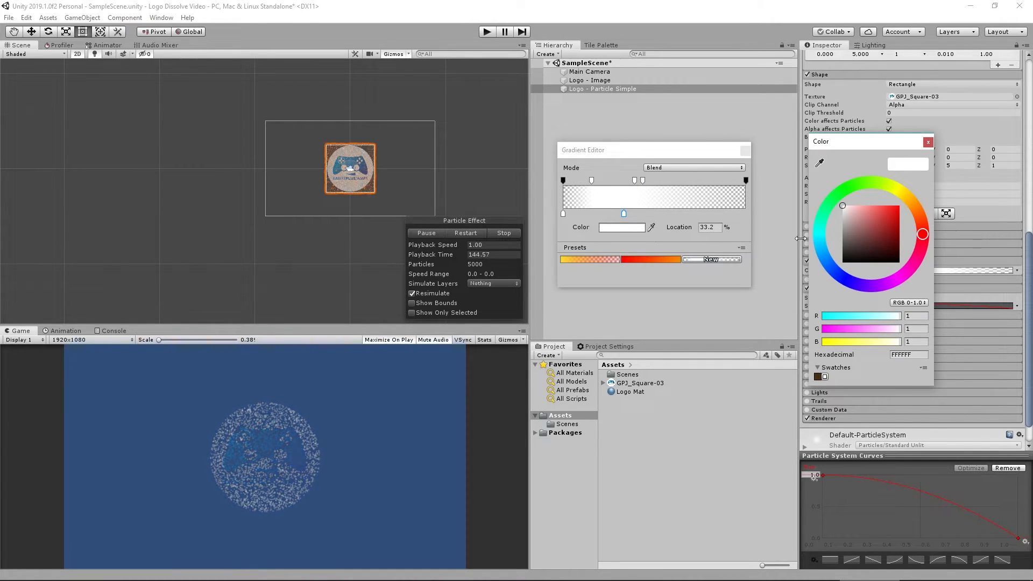
left_click(823, 252)
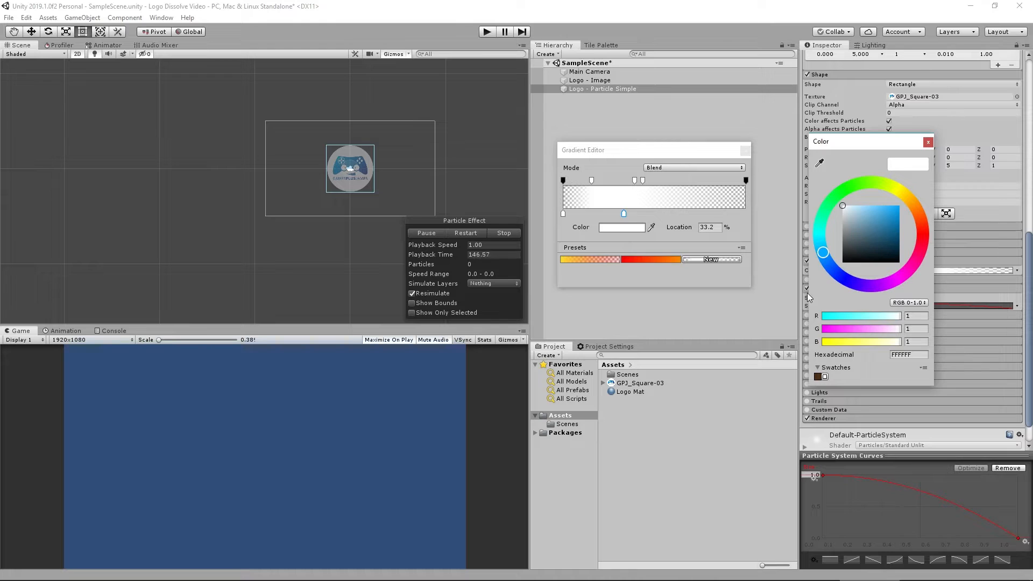
left_click(899, 206)
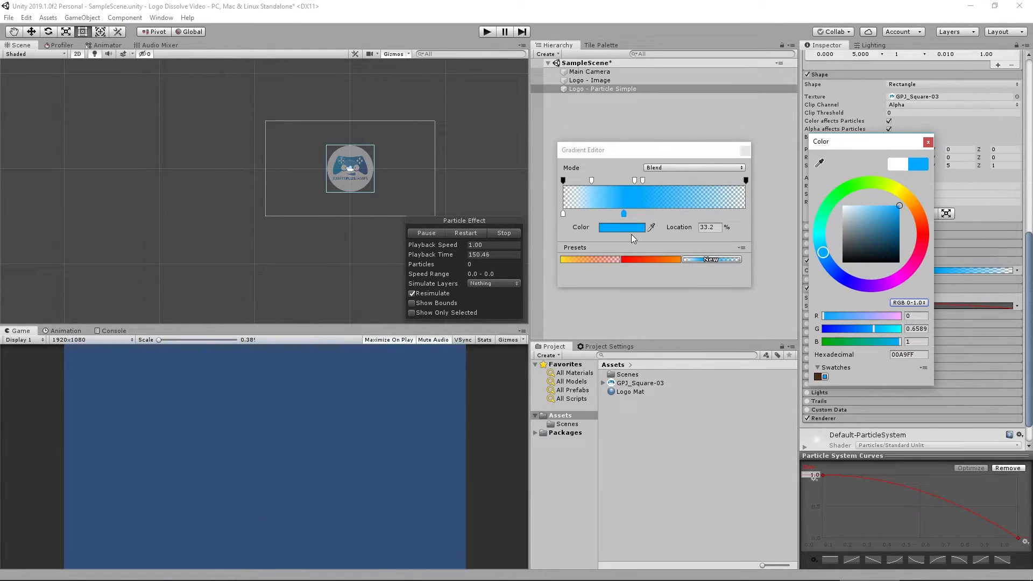
Move the blue color key to 39.1%, add a white color key at about 25.3%, and close the gradient editor.
left_click_drag(622, 214, 634, 214)
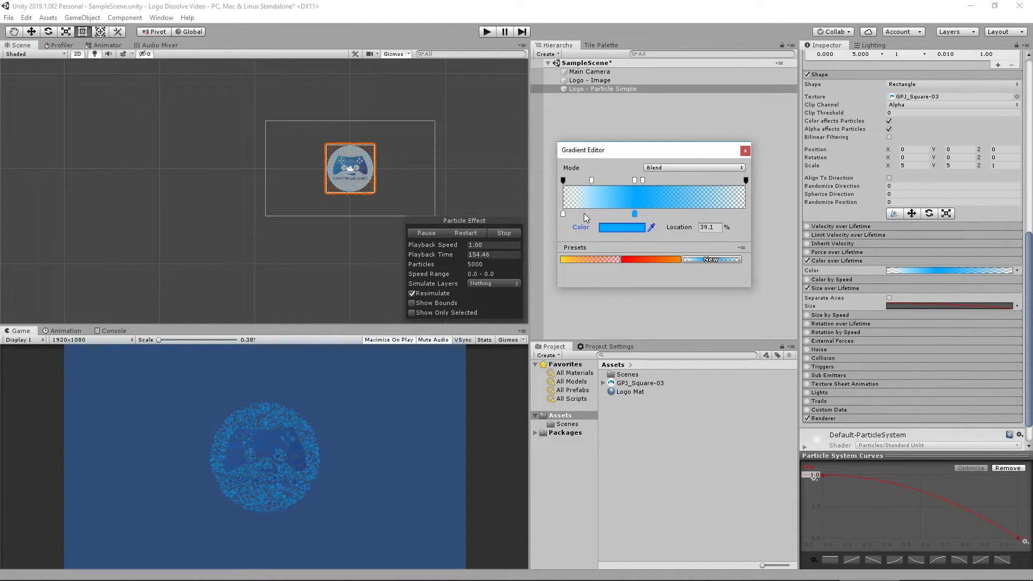
left_click(610, 214)
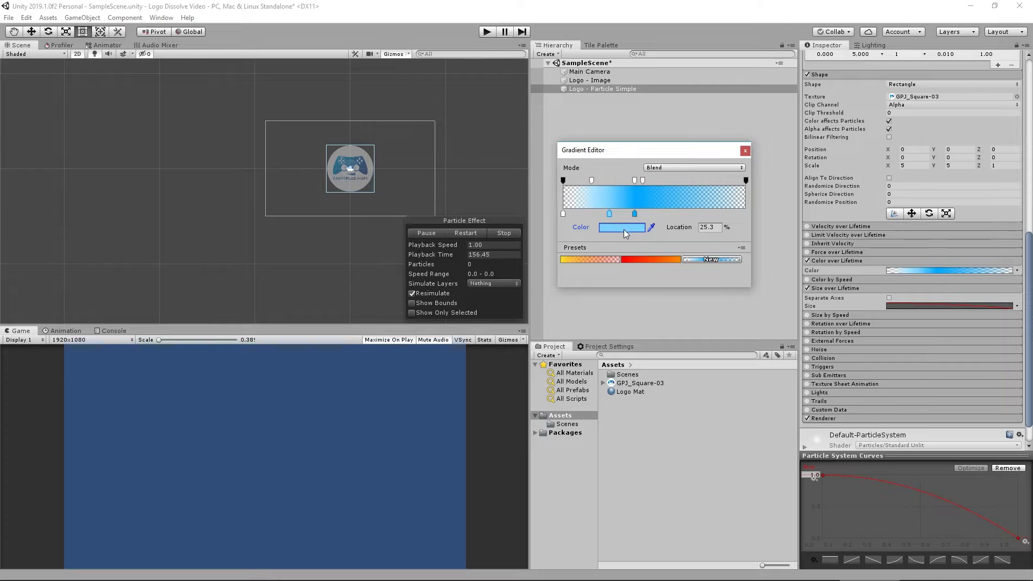
left_click(625, 229)
left_click_drag(888, 218, 852, 199)
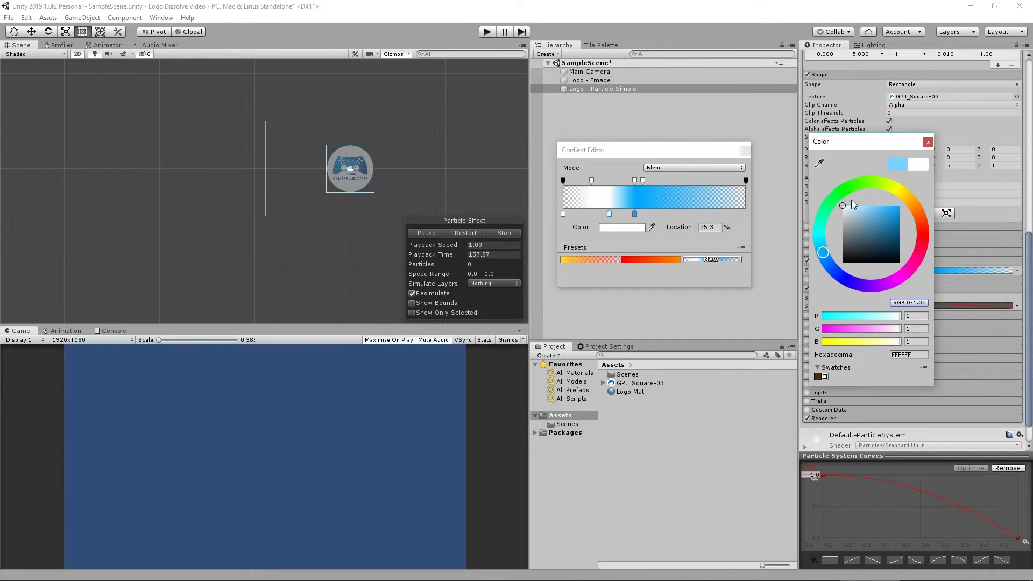
left_click(928, 142)
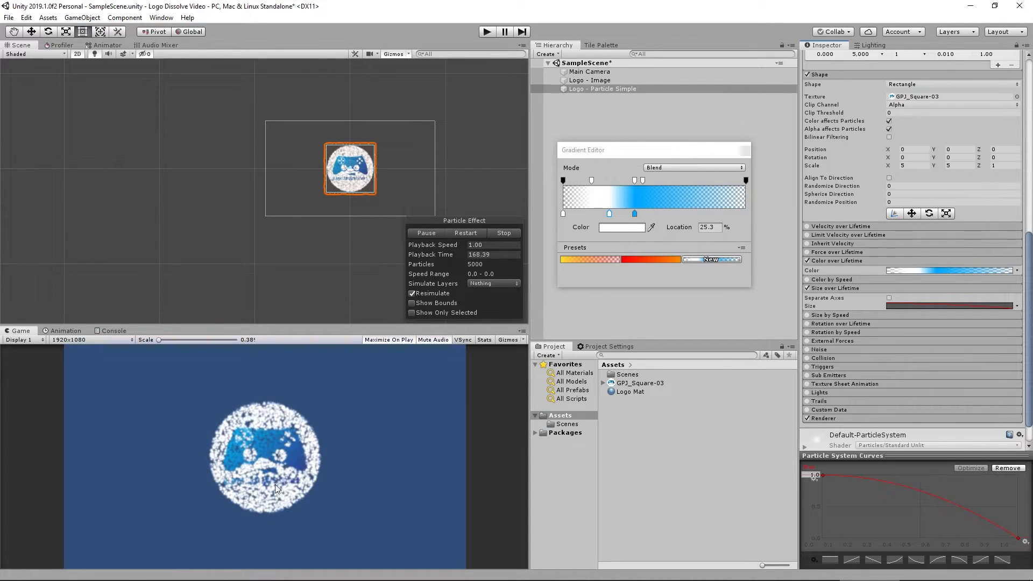
left_click(746, 150)
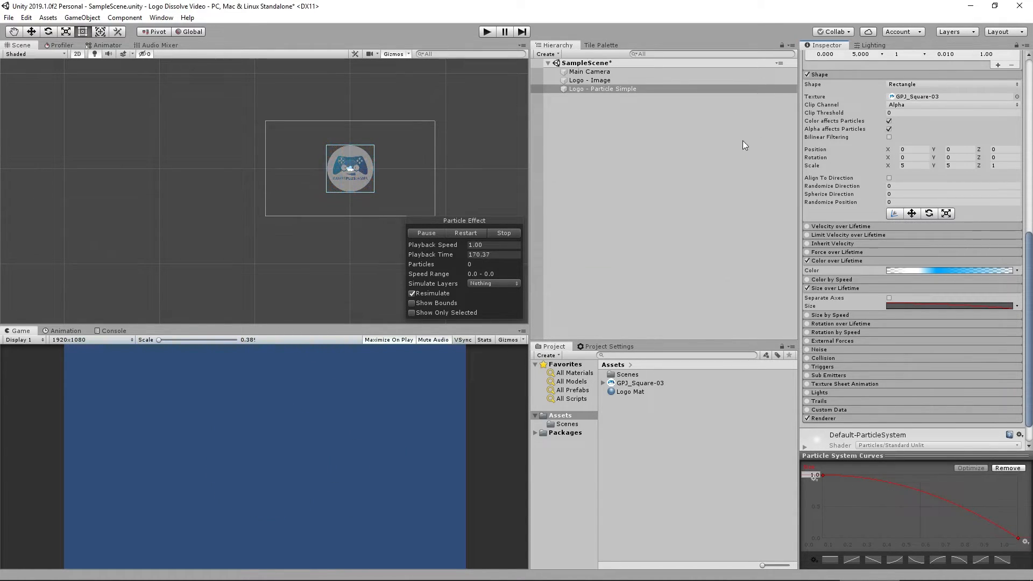
Enable Velocity over Lifetime and set its Linear velocity mode to Random Between Two Curves.
left_click(807, 227)
left_click(831, 225)
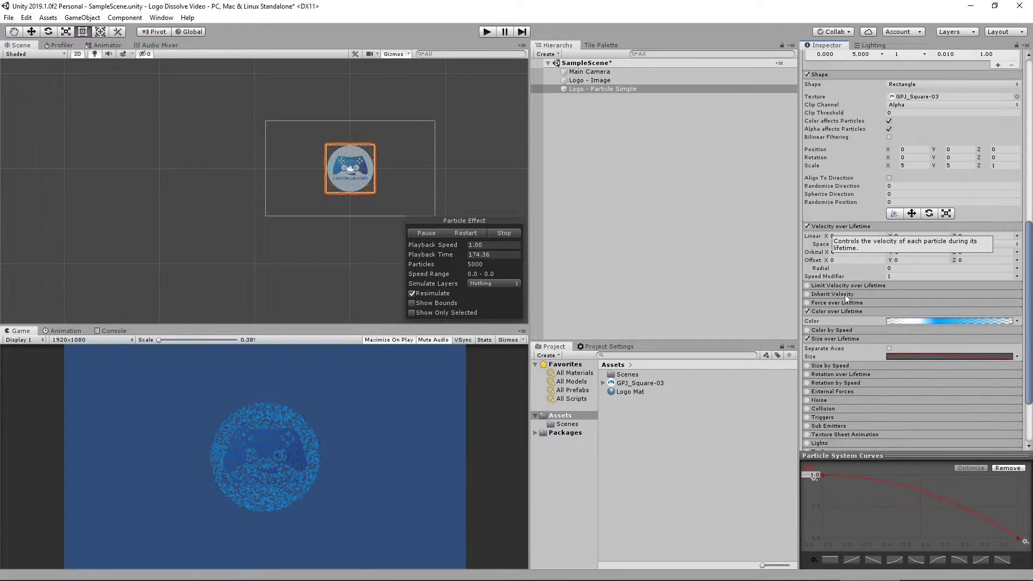
left_click(1017, 236)
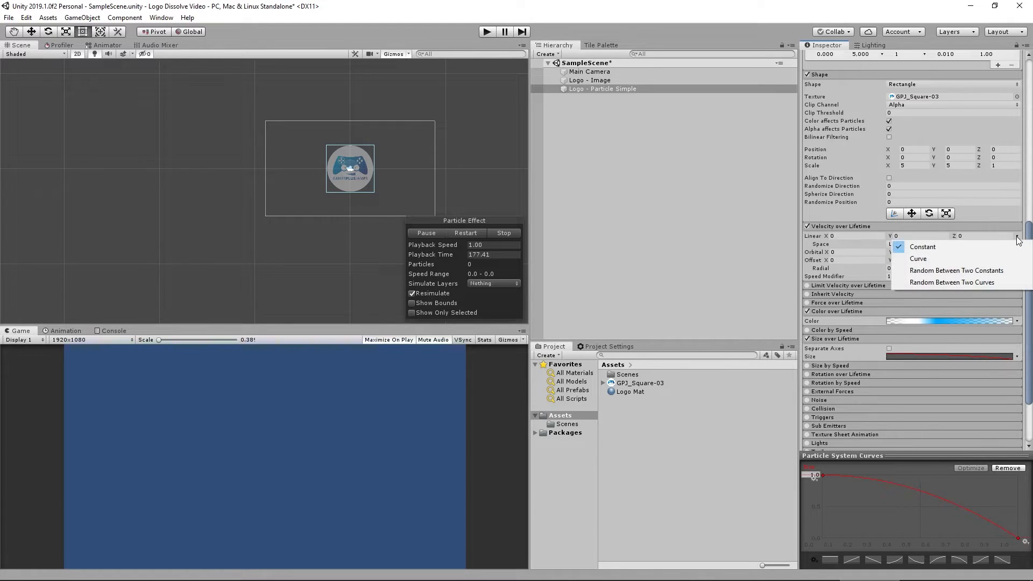
left_click(964, 282)
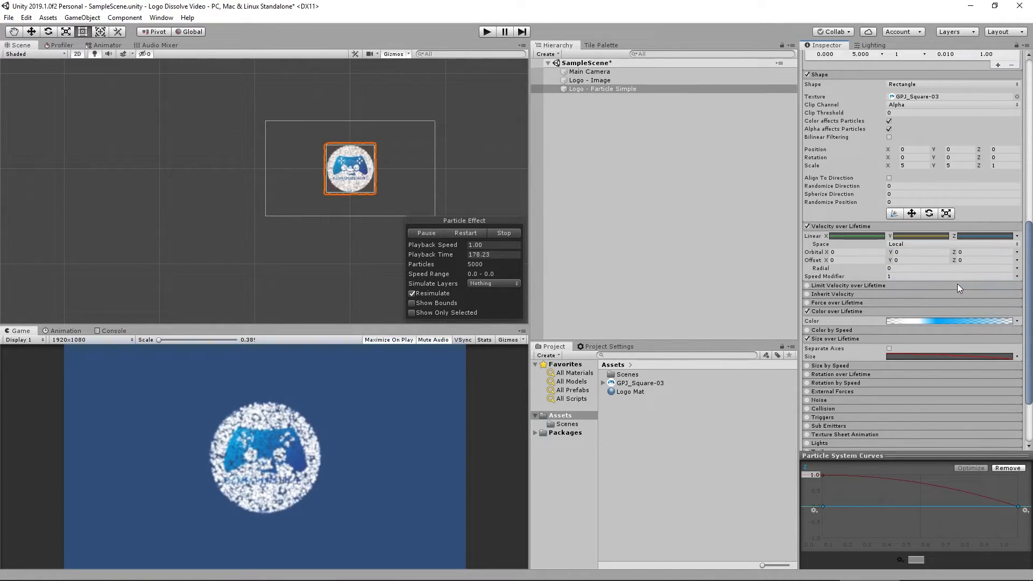
Shape the X velocity curves so they spread apart from zero toward positive and negative values over lifetime.
left_click(858, 237)
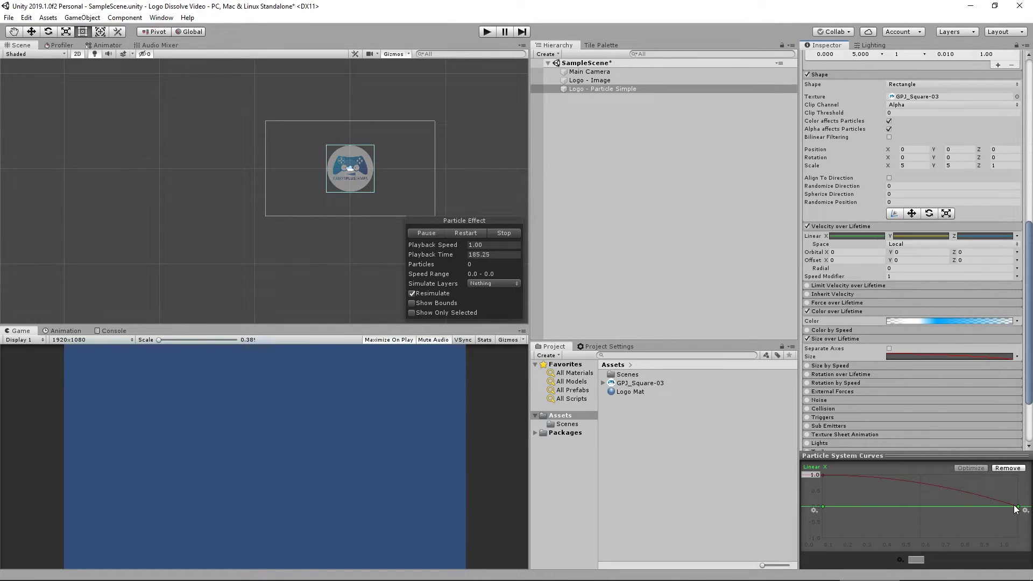
mouse_move(1018, 507)
left_mouse_down()
mouse_move(1027, 473)
mouse_move(1019, 511)
left_mouse_up()
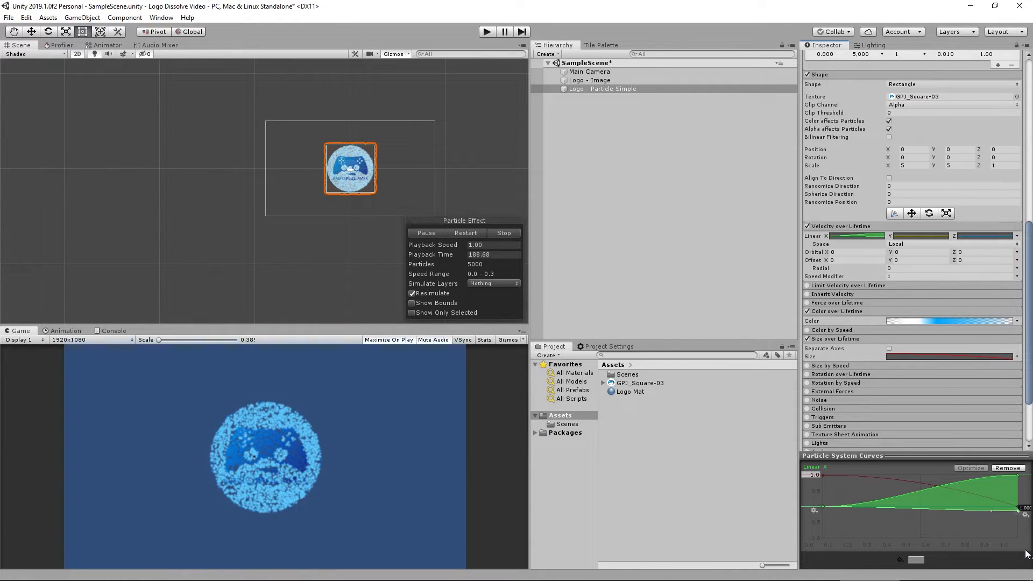
left_click_drag(1026, 552, 1026, 552)
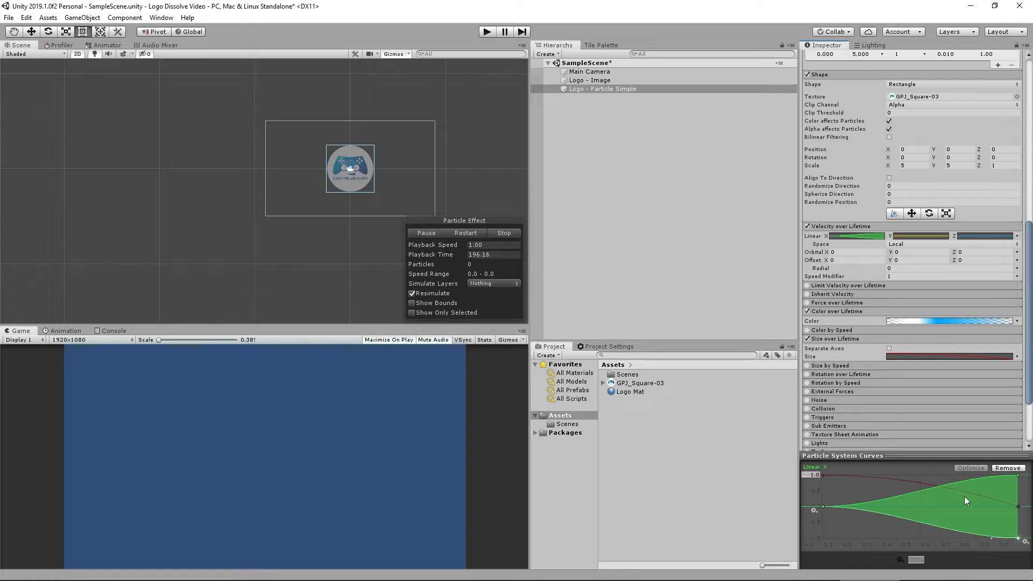
Shape the Y velocity curves so they spread apart from zero toward positive and negative values over lifetime.
left_click(923, 238)
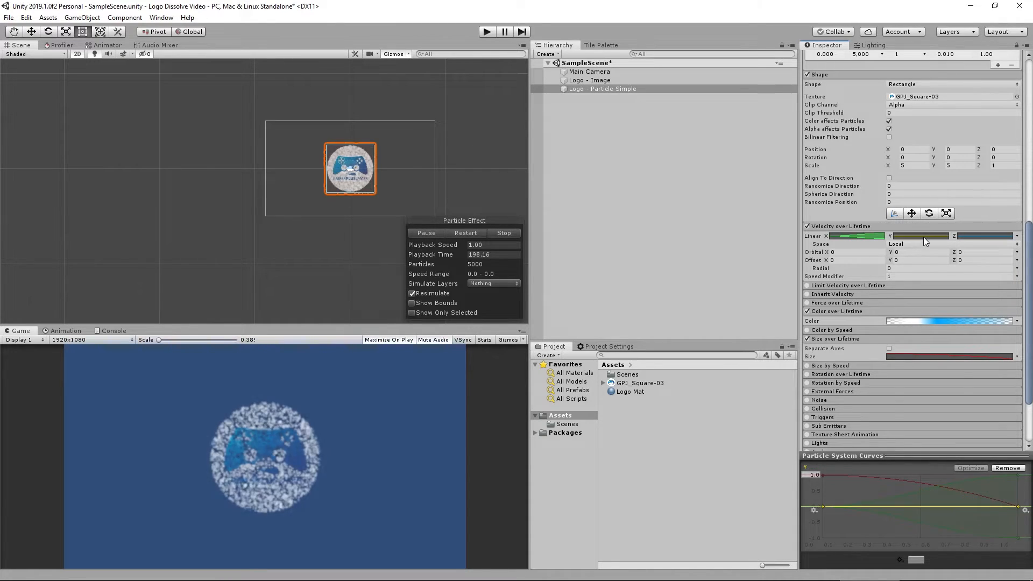
left_click_drag(1019, 509, 1019, 469)
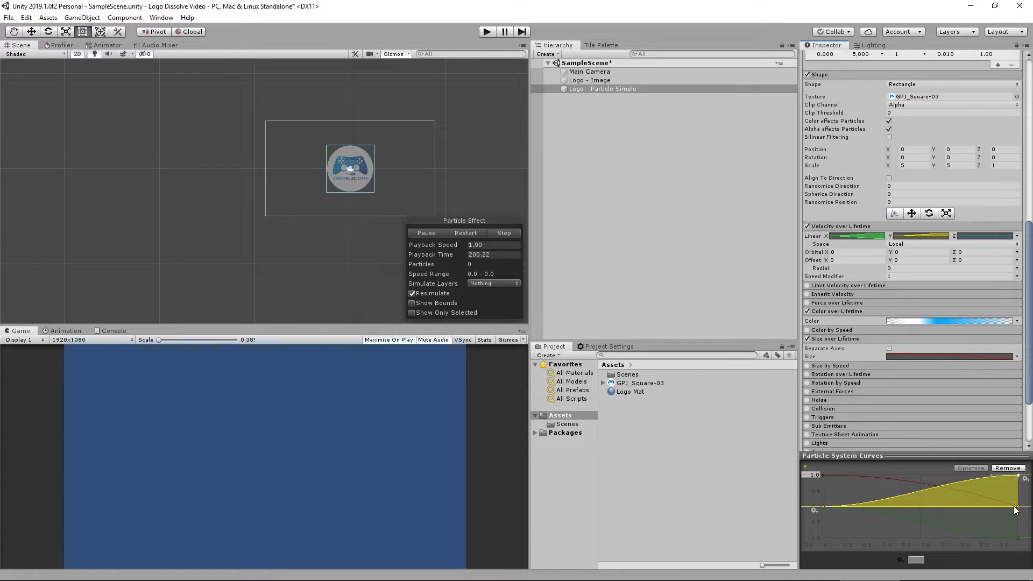
left_click_drag(1019, 508, 1021, 548)
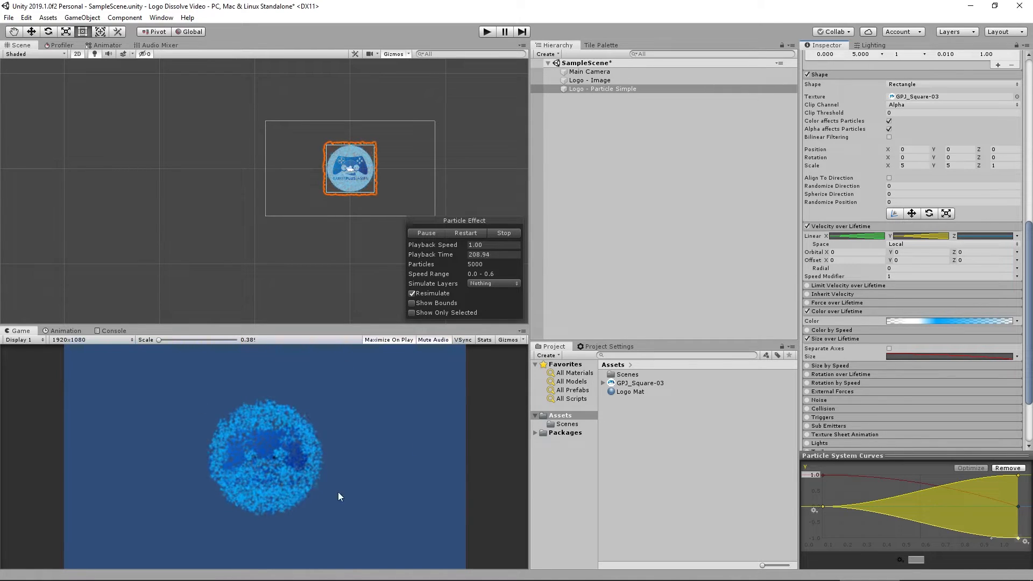
Set the Main Camera's background color to black.
left_click(615, 155)
left_click(595, 72)
left_click(969, 142)
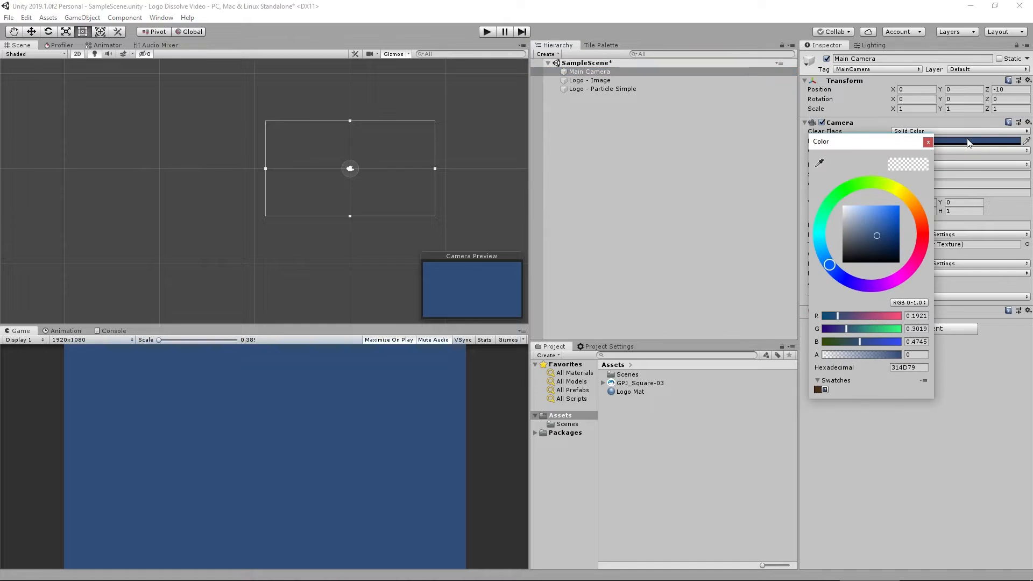
left_click_drag(873, 244, 832, 278)
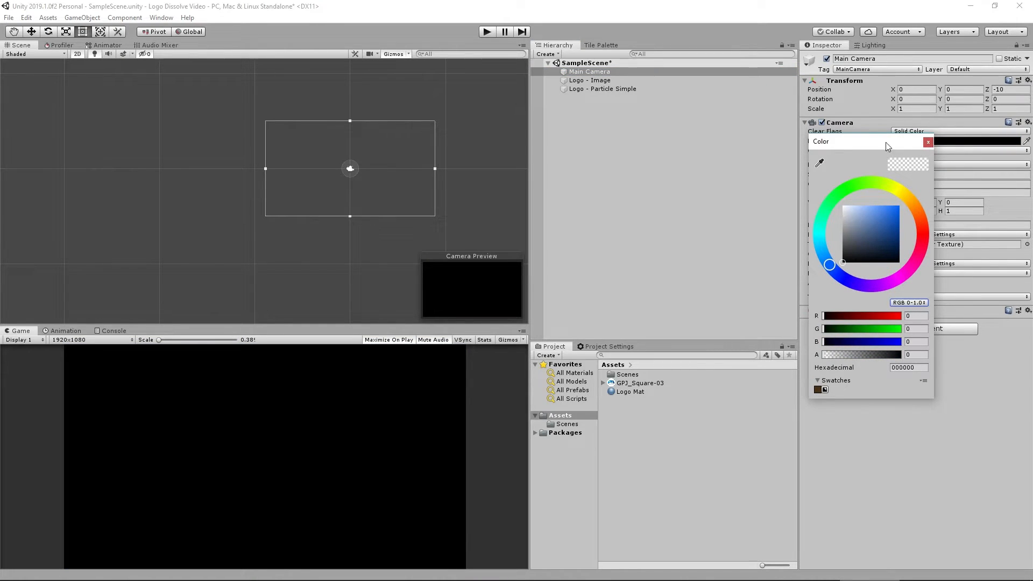
left_click(929, 142)
Select the logo image and logo particle together and replay the particle effect to preview it.
left_click(556, 124)
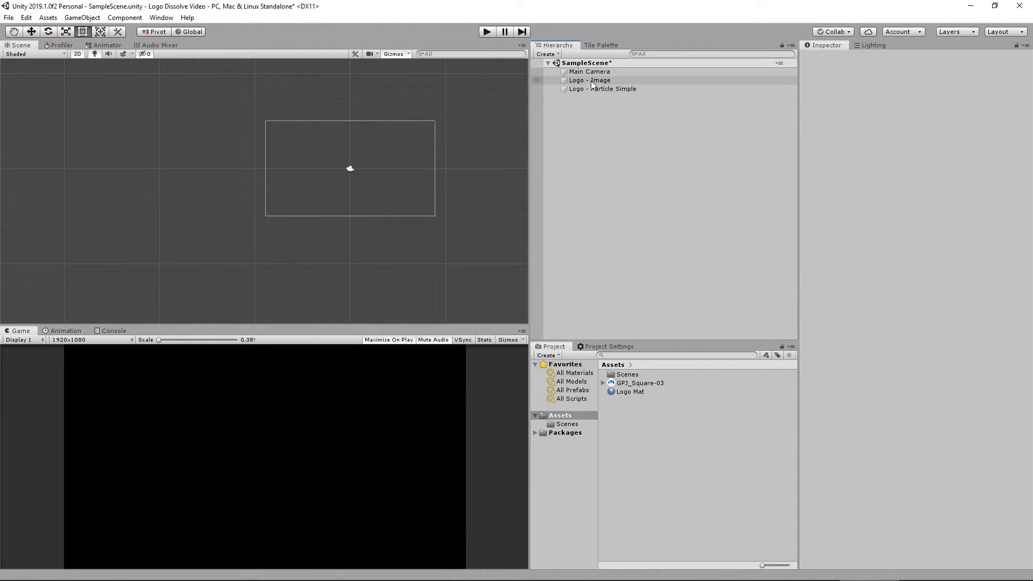
left_click(596, 81)
left_click(596, 88, "shift")
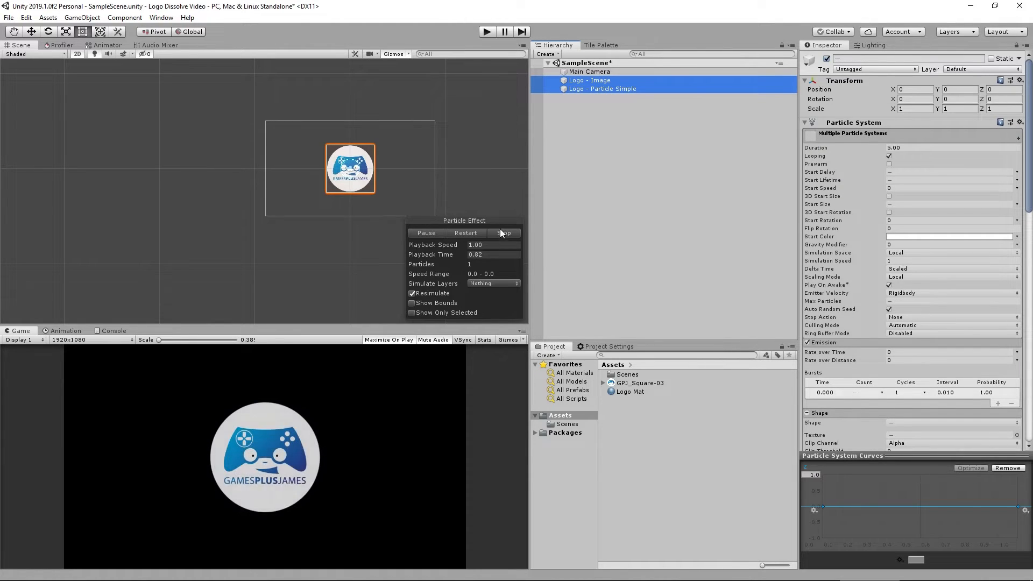
left_click(500, 231)
left_click(429, 235)
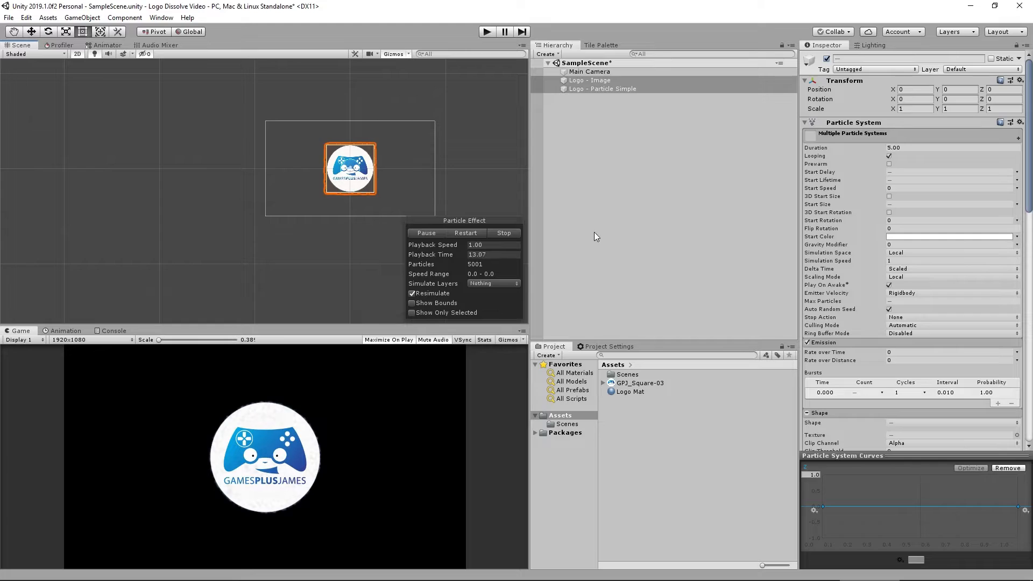
Duplicate the Logo - Particle Simple object.
left_click(606, 135)
left_click(589, 80)
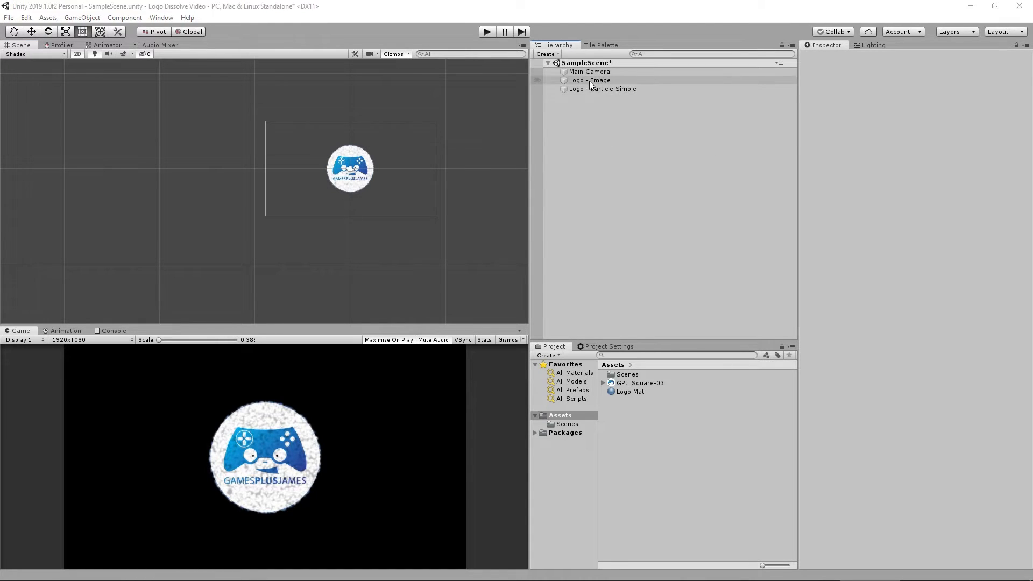
left_click(608, 89)
right_click(607, 89)
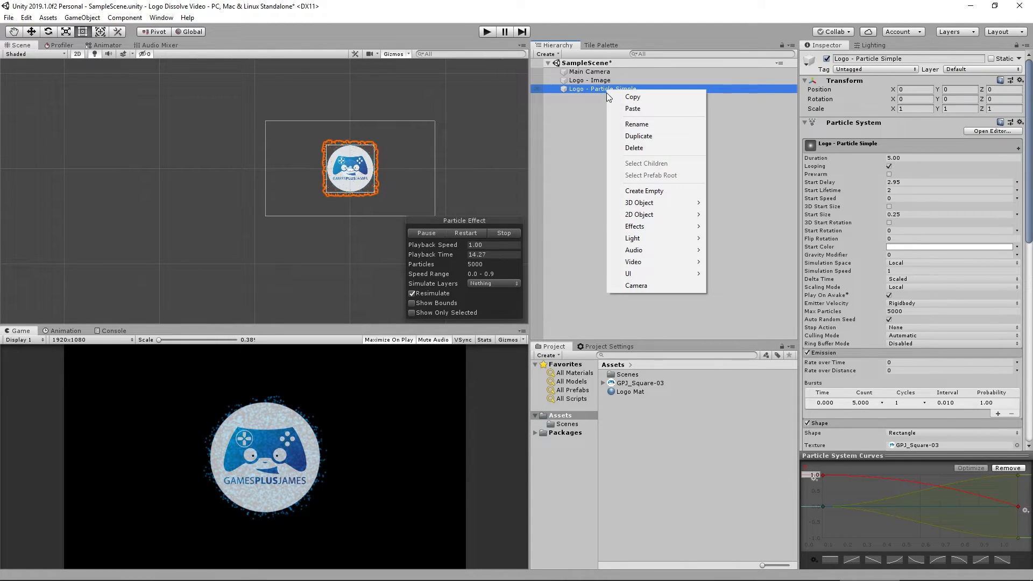
left_click(645, 136)
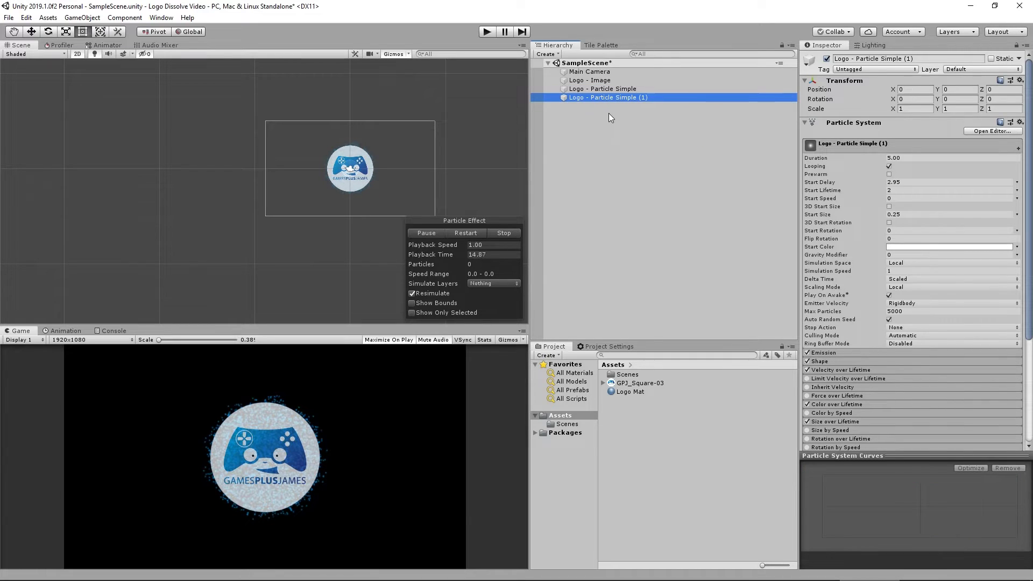
Rename the duplicate to Logo - Particle Swirl.
left_click(606, 102)
left_click(617, 99)
left_click(619, 100)
left_click_drag(618, 101, 708, 102)
type("wirl")
key("Return")
Select the logo image and simple particle together and restart the effect to preview it.
left_click(591, 90)
left_click(593, 79, "ctrl")
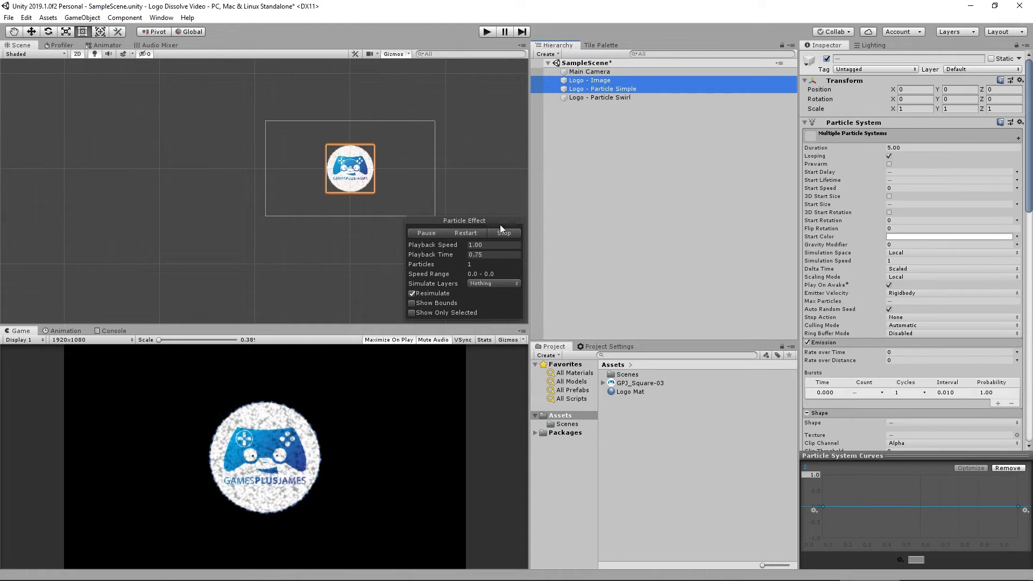
left_click(499, 232)
Set the swirl particle system's Start Delay to 2.9.
left_click(597, 98)
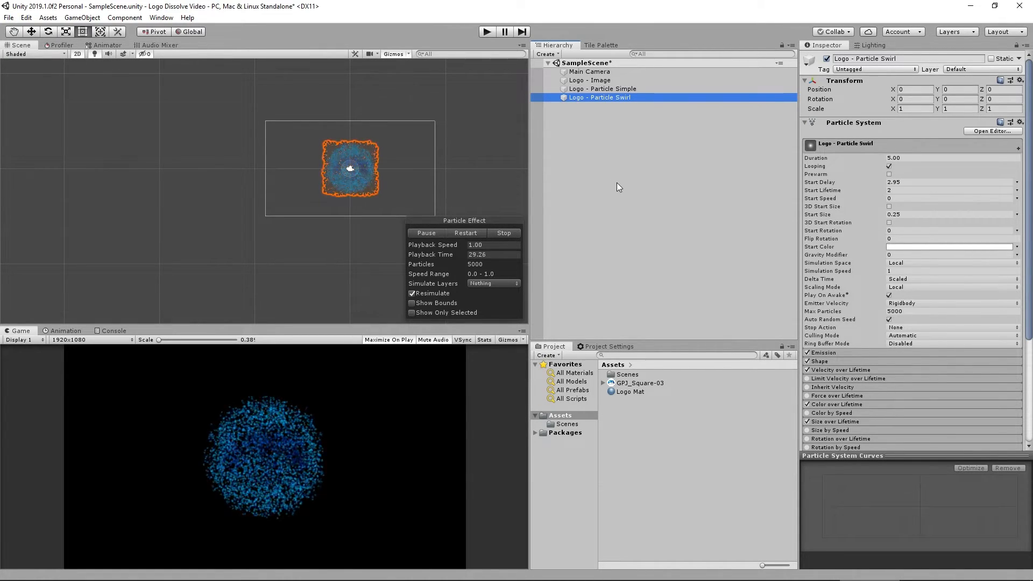
left_click(898, 182)
left_click(937, 183)
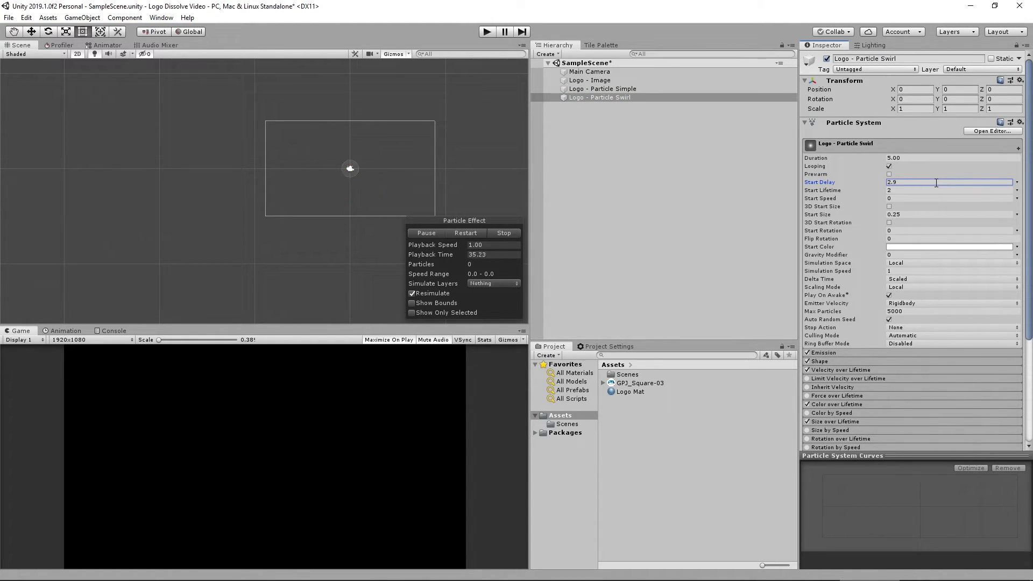
Set the swirl particle's Start Lifetime to Random Between Two Constants from 1 to 2.
left_click(1017, 191)
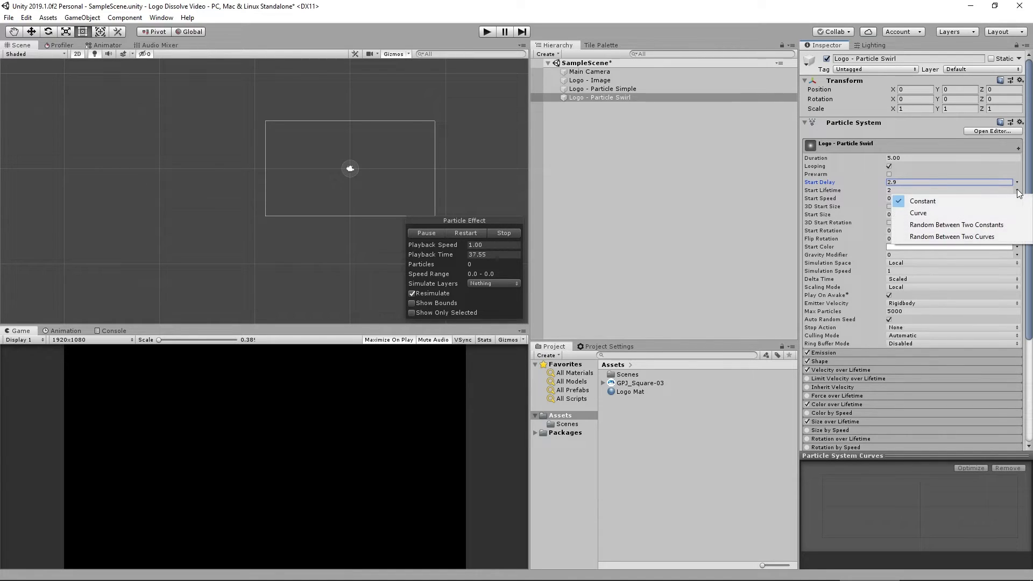
left_click(957, 224)
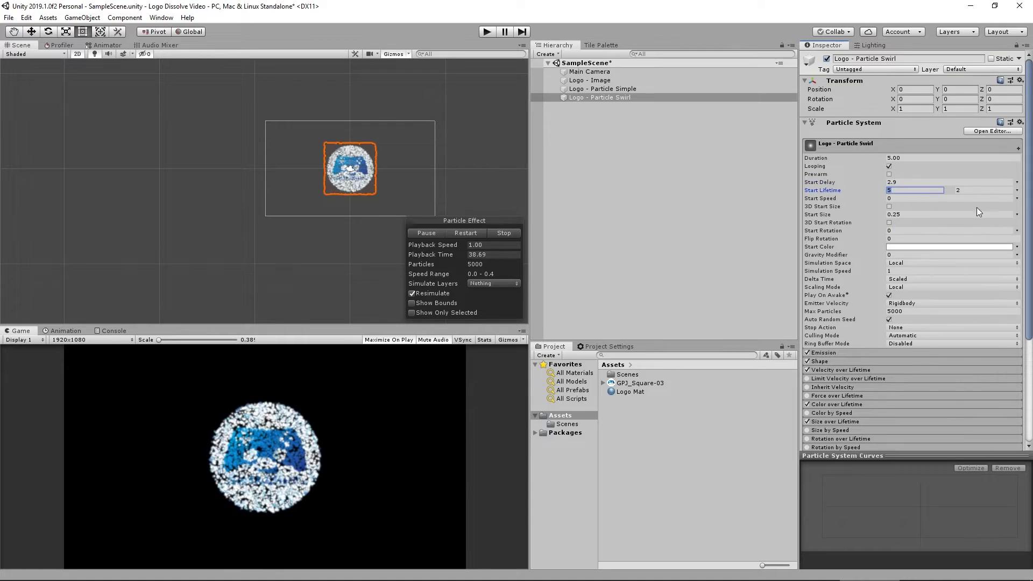
type("1")
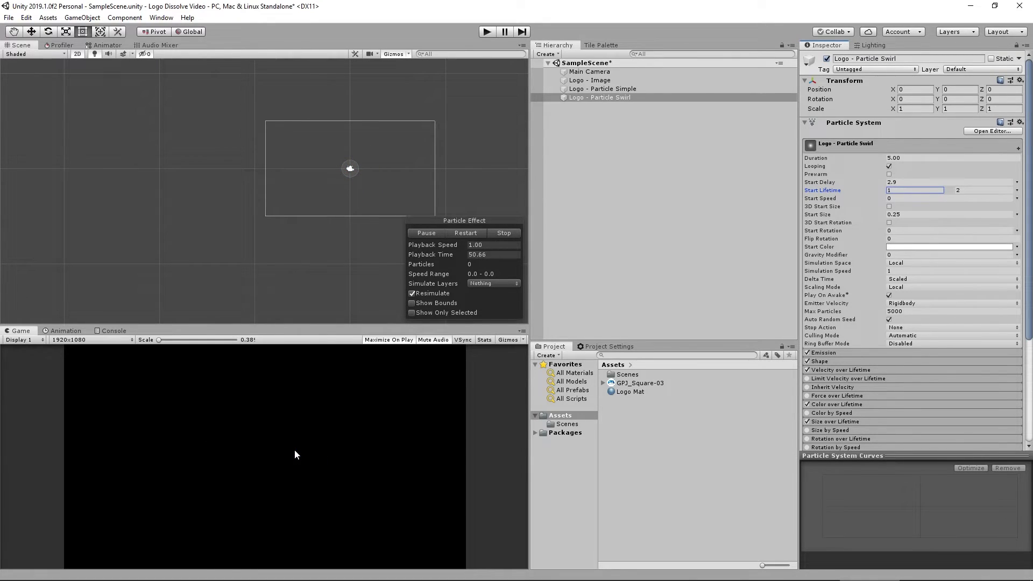
Set the swirl particle system's Max Particles to 10000 and its emission burst Count to 10000.
left_click(883, 352)
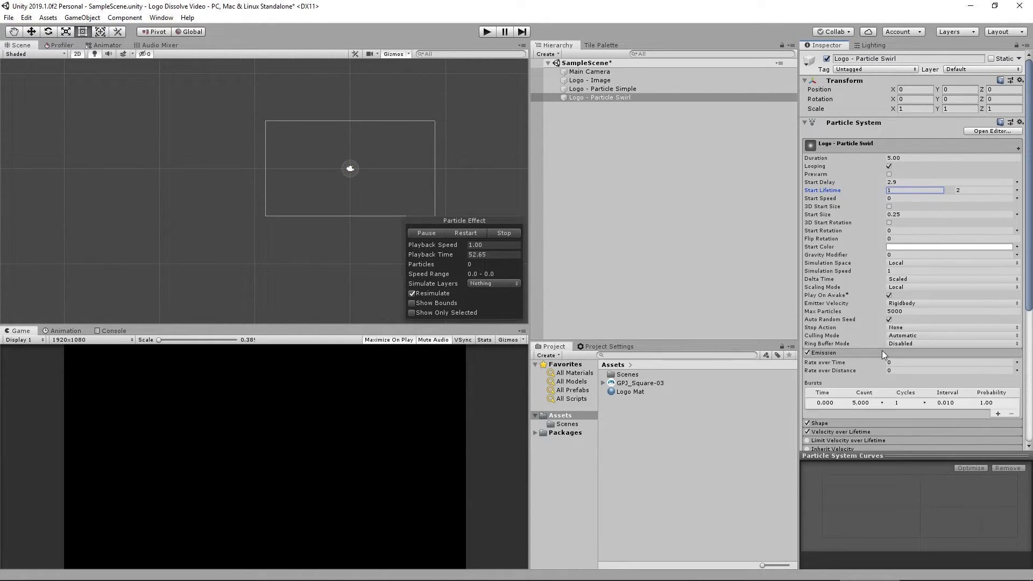
left_click(905, 312)
type("10")
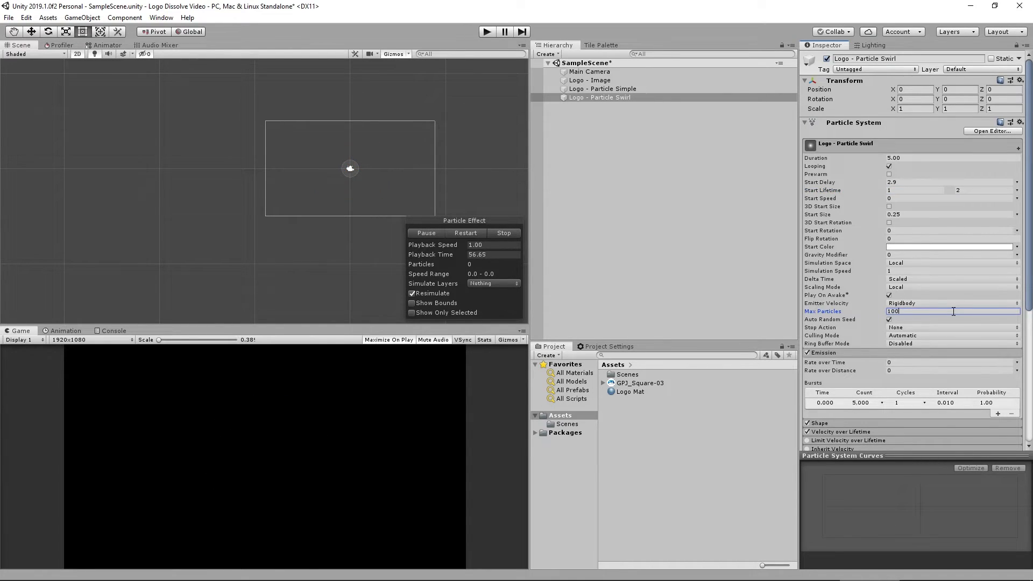
type("000")
left_click(861, 402)
type("100")
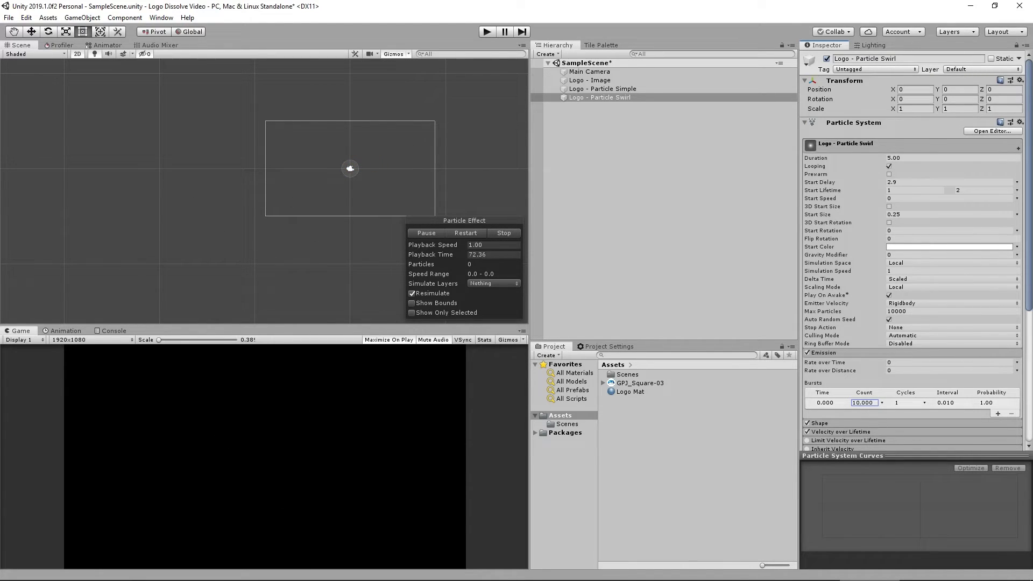
Edit the Color over Lifetime gradient into a blue band with transparent ends by deleting and moving color and alpha keys.
scroll(857, 285, "down", 5)
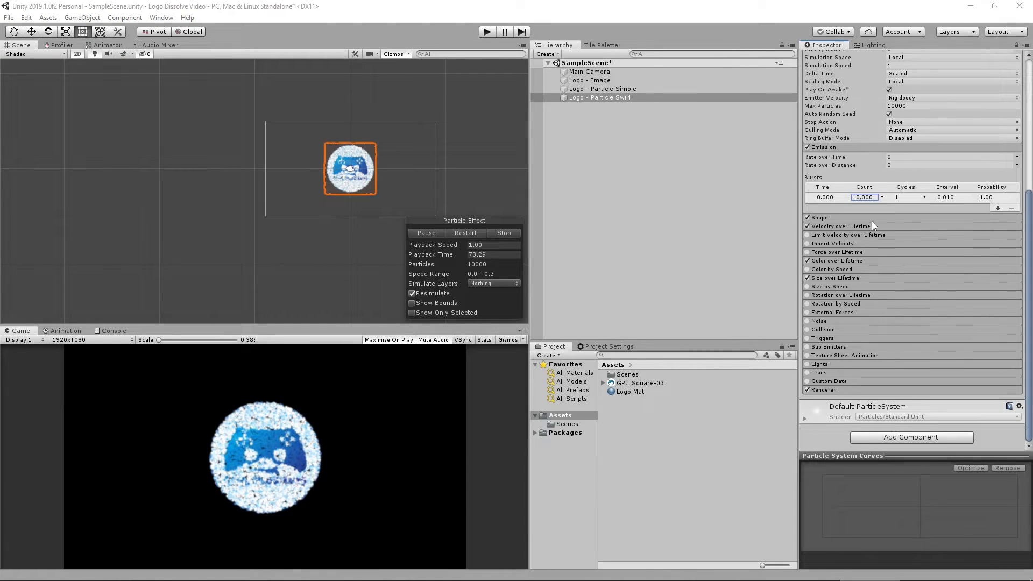
left_click(847, 262)
left_click(927, 271)
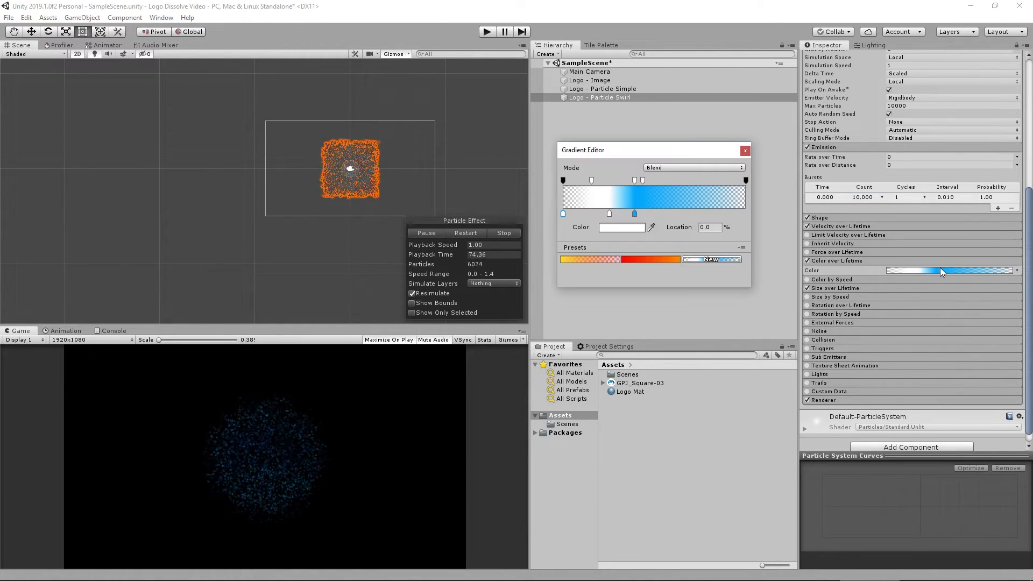
left_click(610, 214)
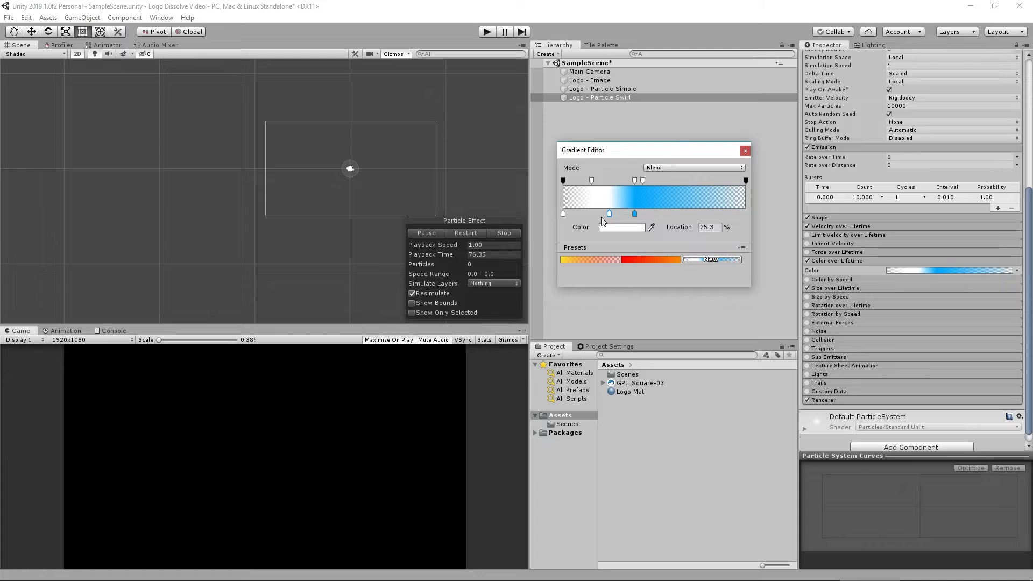
key("Delete")
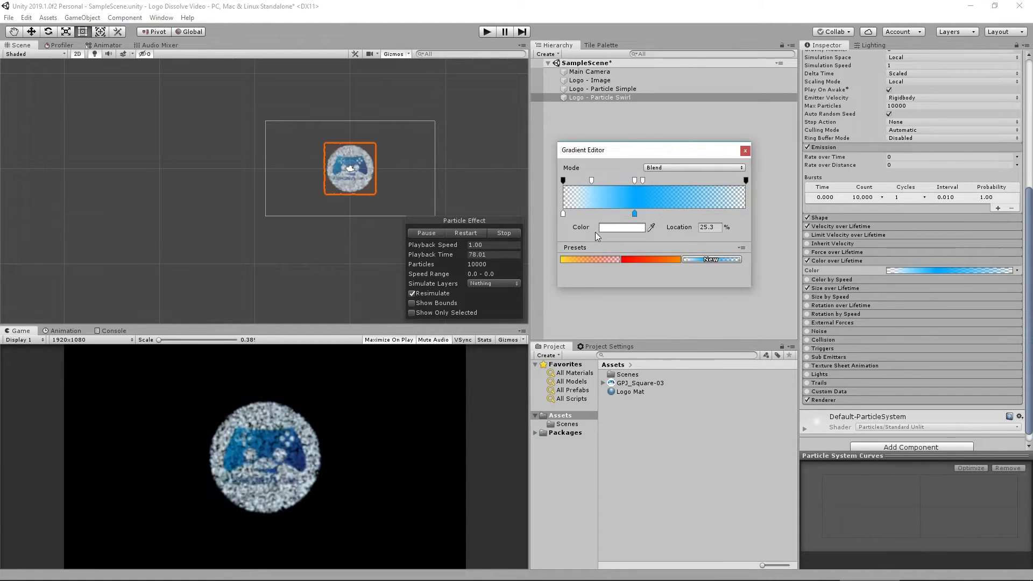
left_click(564, 214)
left_click(601, 214)
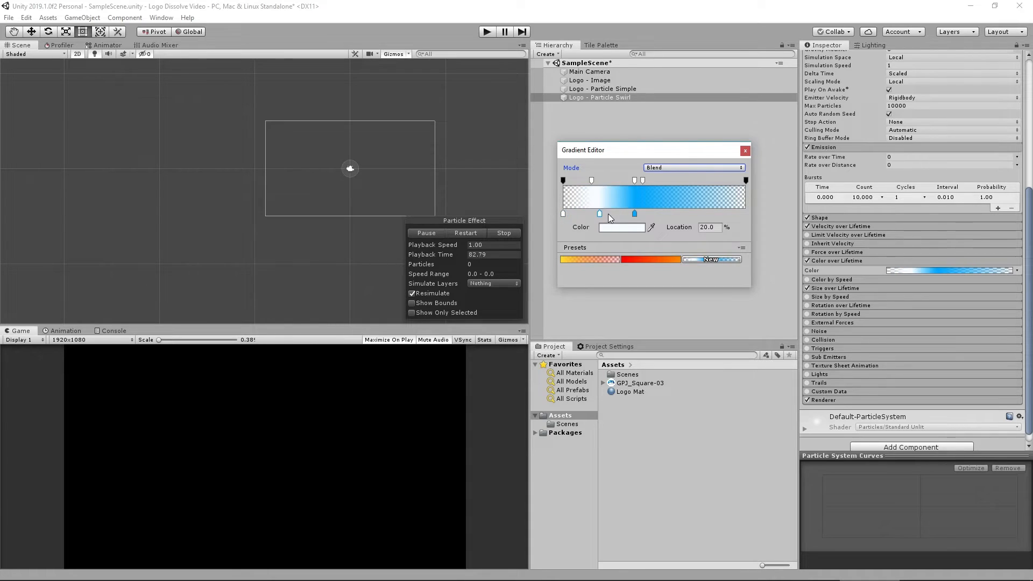
left_click_drag(611, 215, 668, 216)
left_click(563, 214)
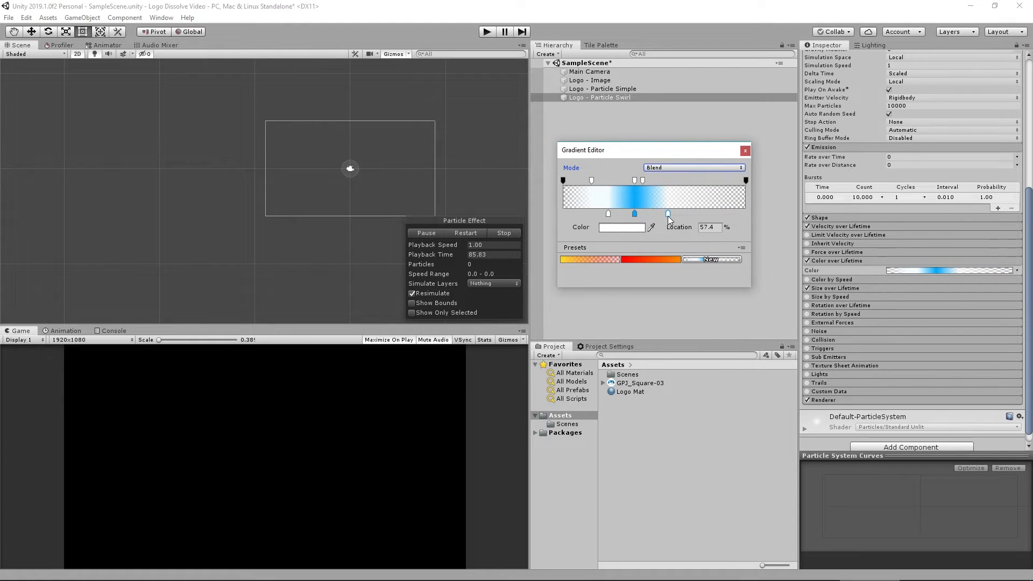
left_click(643, 181)
key("Delete")
left_click_drag(592, 181, 598, 213)
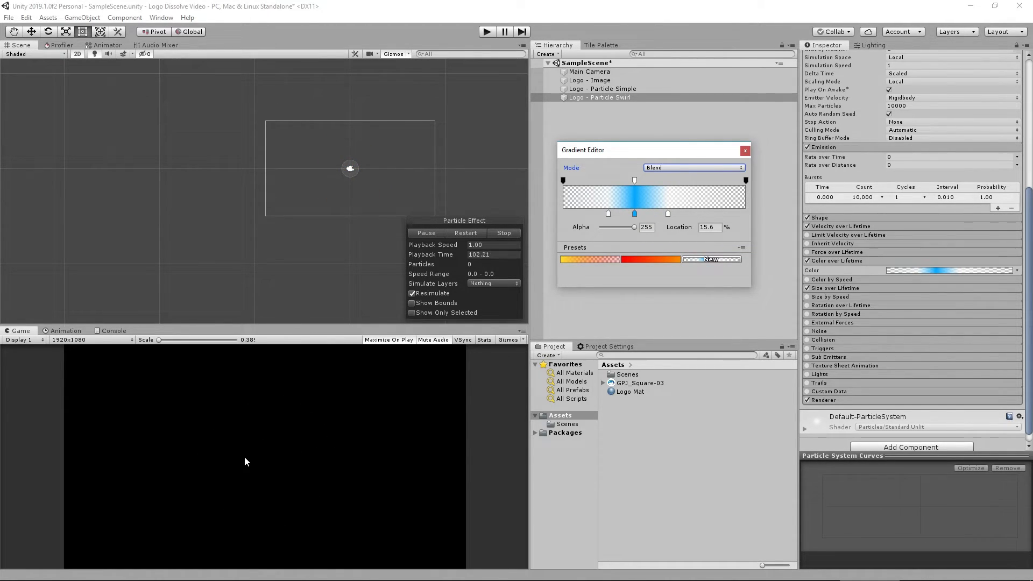
left_click(745, 151)
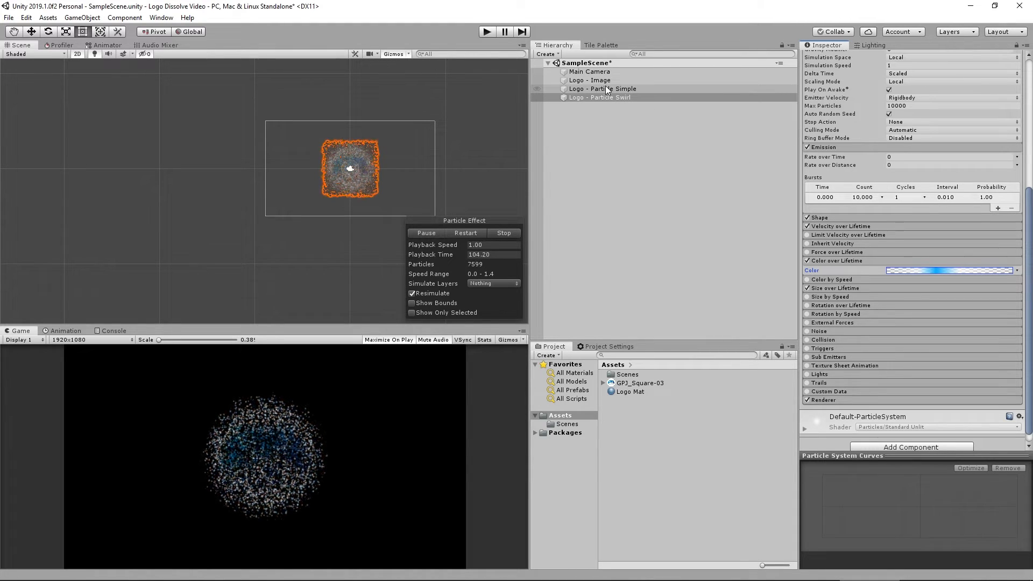
Select the simple and swirl particle systems together and replay the effect to preview them.
left_click(609, 89, "ctrl")
left_click(491, 233)
left_click(428, 233)
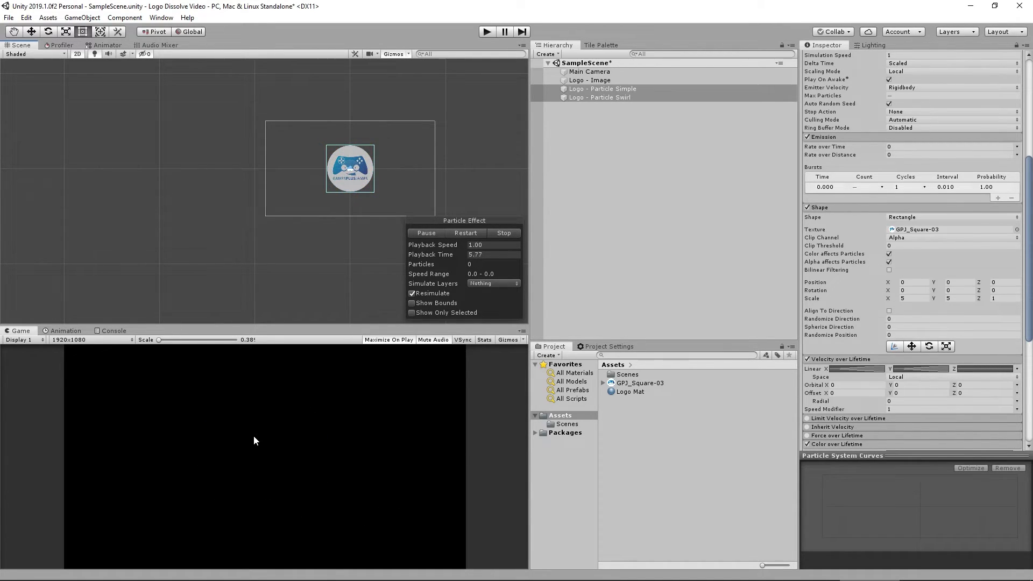
left_click(597, 98)
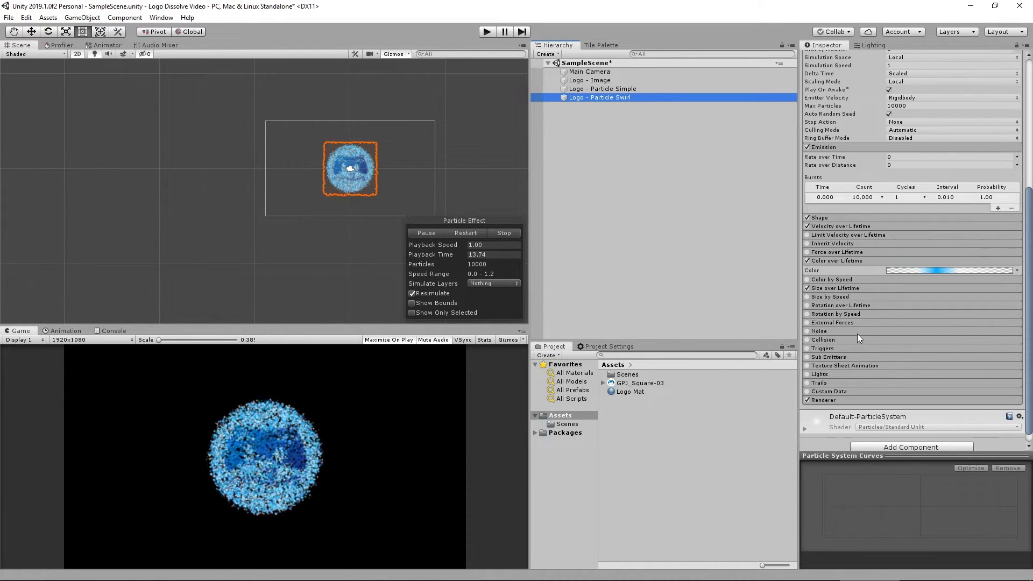
Enable the swirl's Noise module and set its Strength to a rising curve preset.
left_click(826, 331)
left_click(808, 332)
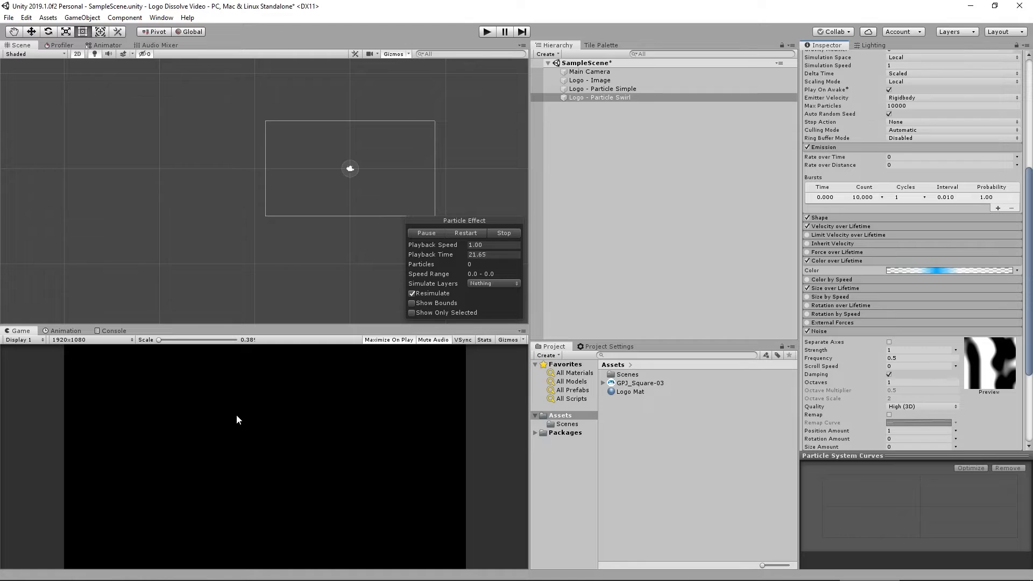
left_click(955, 350)
left_click(926, 374)
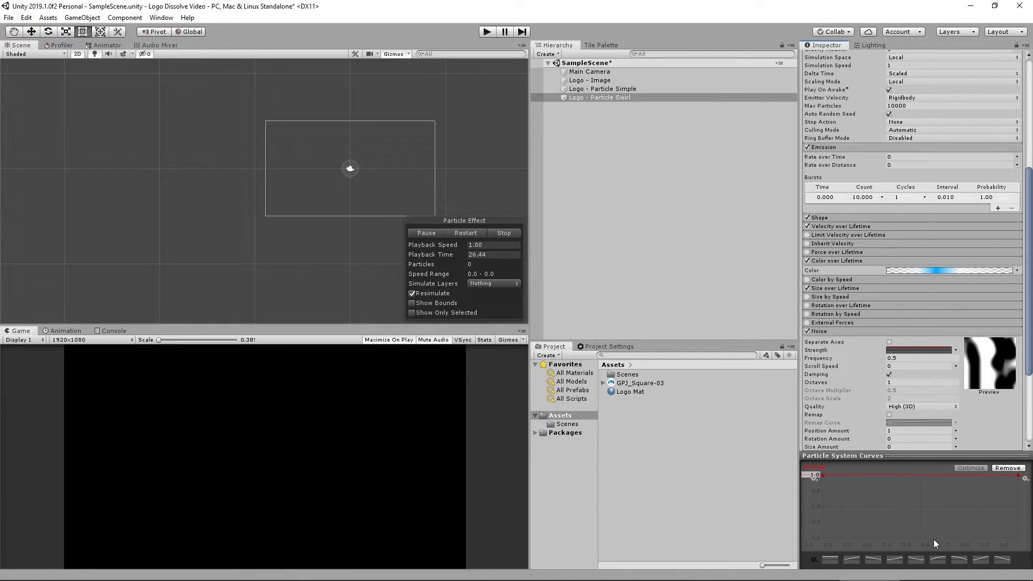
left_click(981, 560)
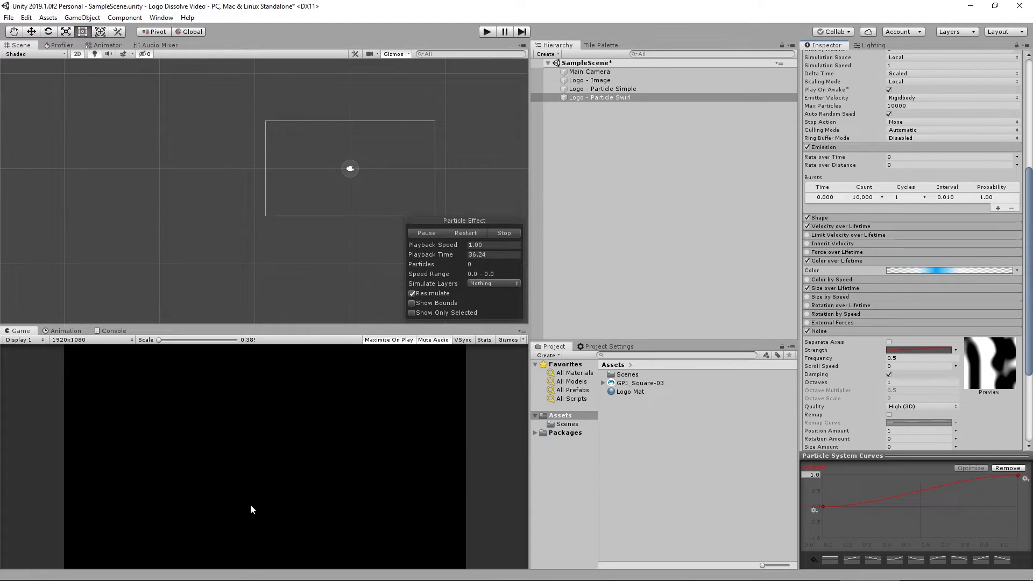
Set the Noise Scroll Speed to 1 and Quality to Medium (2D).
left_click(956, 367)
left_click(912, 366)
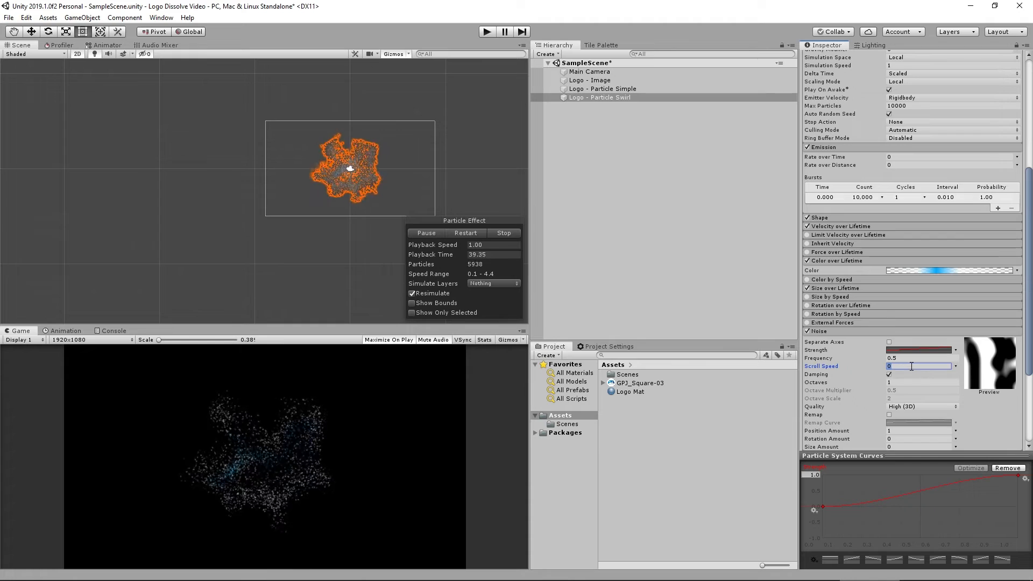
type("1")
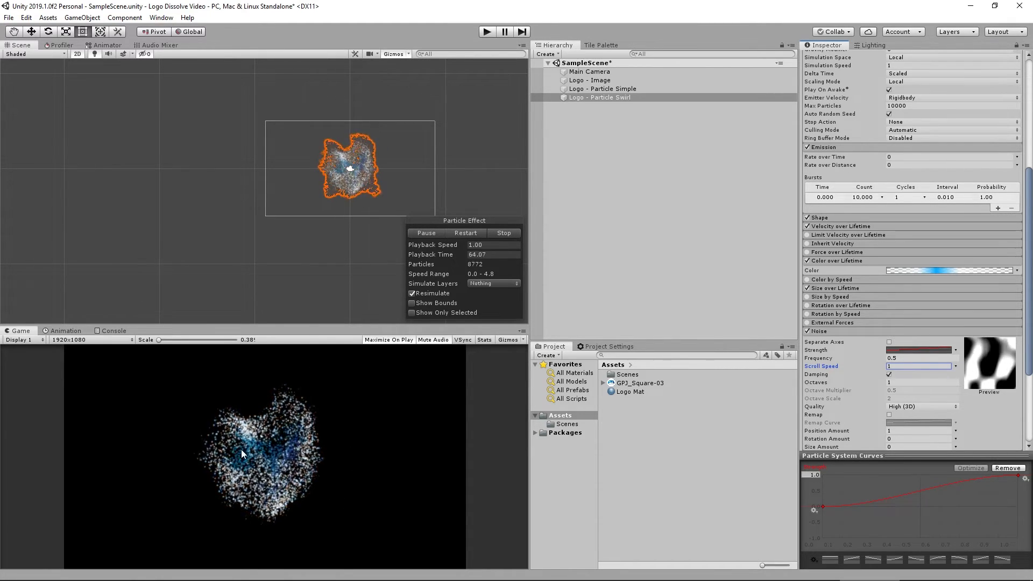
left_click(903, 408)
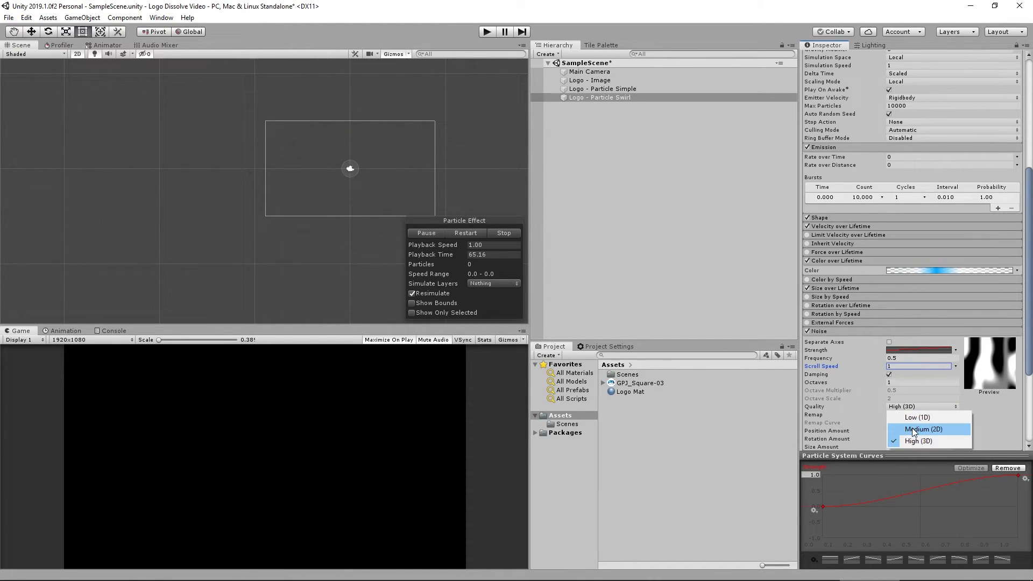
left_click(903, 413)
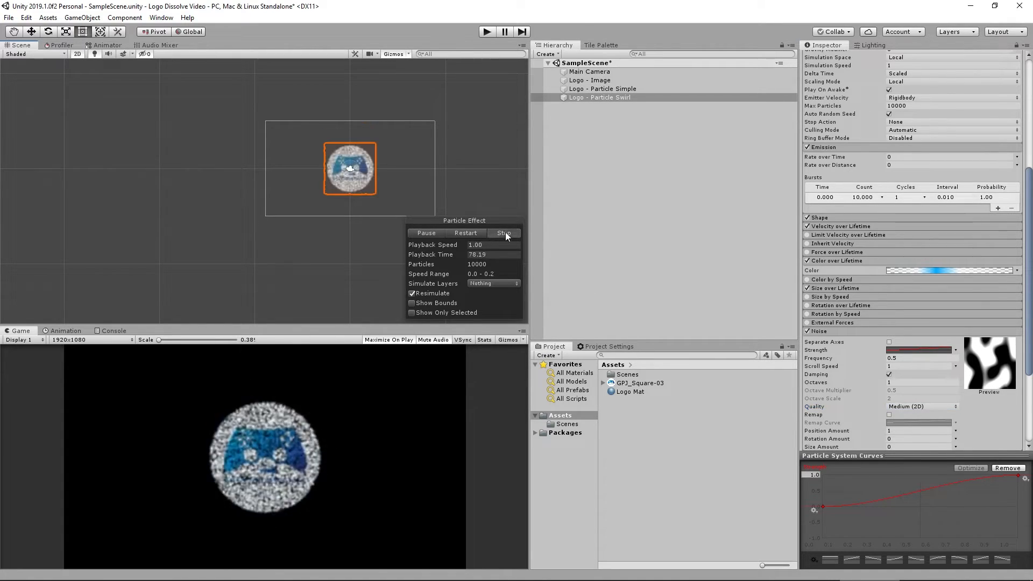
Select the logo image and both particle systems together to preview the full effect.
left_click(594, 82, "shift")
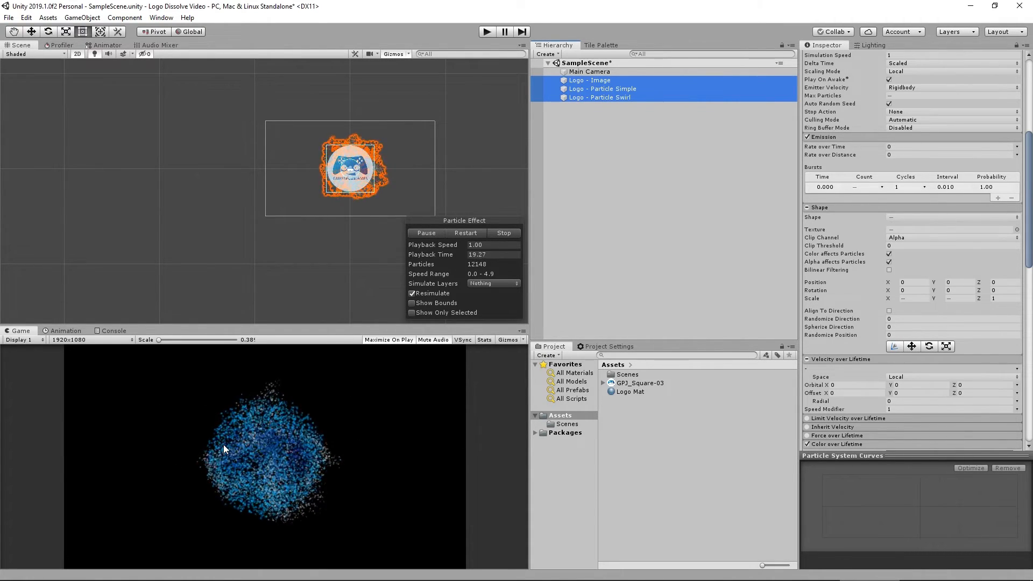
left_click(615, 123)
left_click(591, 98)
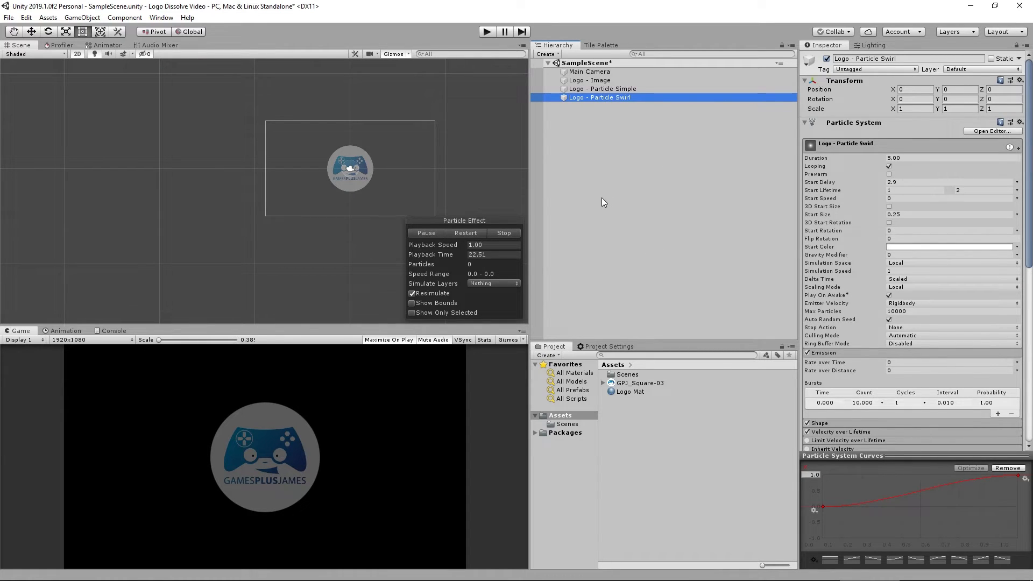
Duplicate the swirl particle system and rename the copy to Logo - Particle Burnout.
key("ctrl+d")
left_click(621, 108)
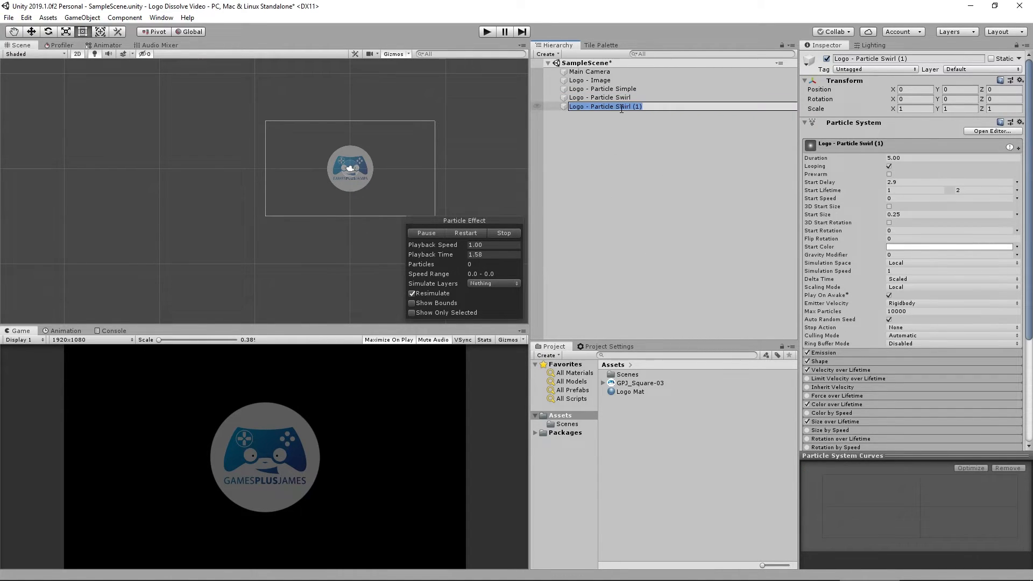
key("shift+Left")
key("BackSpace")
type("Burnout")
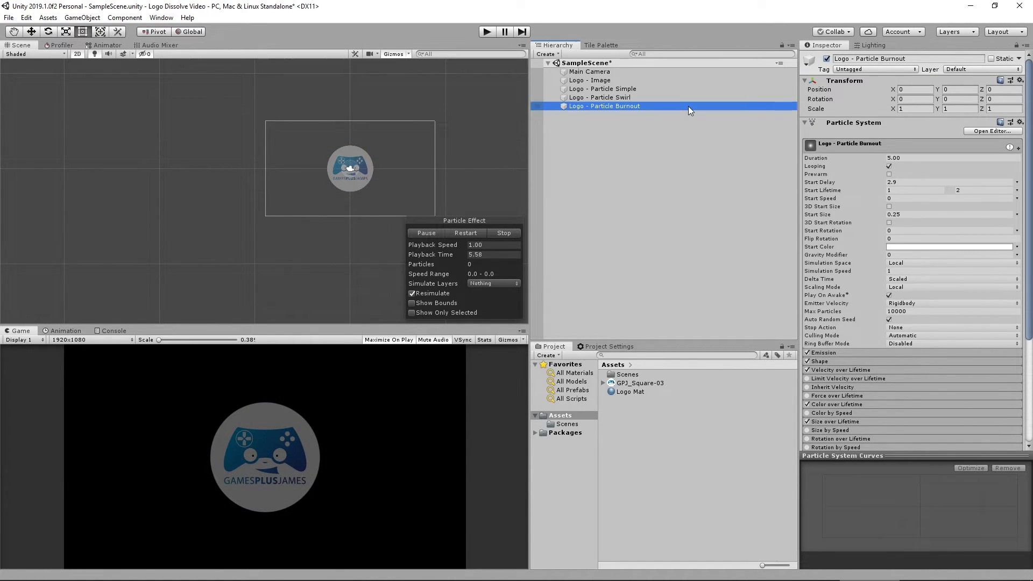
Select the logo image and the two earlier particle systems and stop the preview.
left_click(601, 99)
left_click(602, 81, "shift")
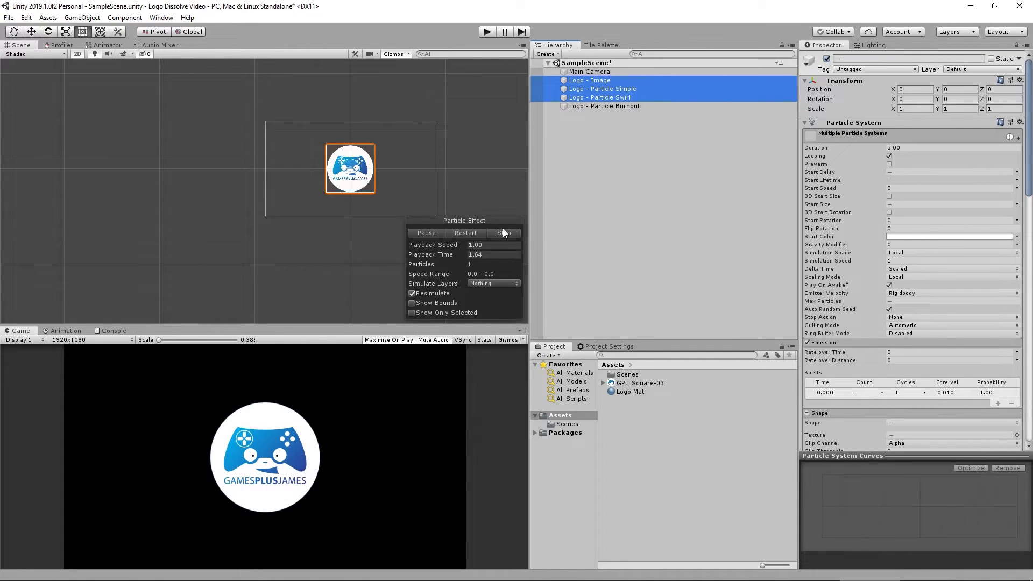
left_click(501, 232)
Set the Burnout's Duration to 0.75, Start Delay 3.2, Start Lifetime 0.5 to 1, Start Size 0.5 and Max Particles 5000.
left_click(623, 105)
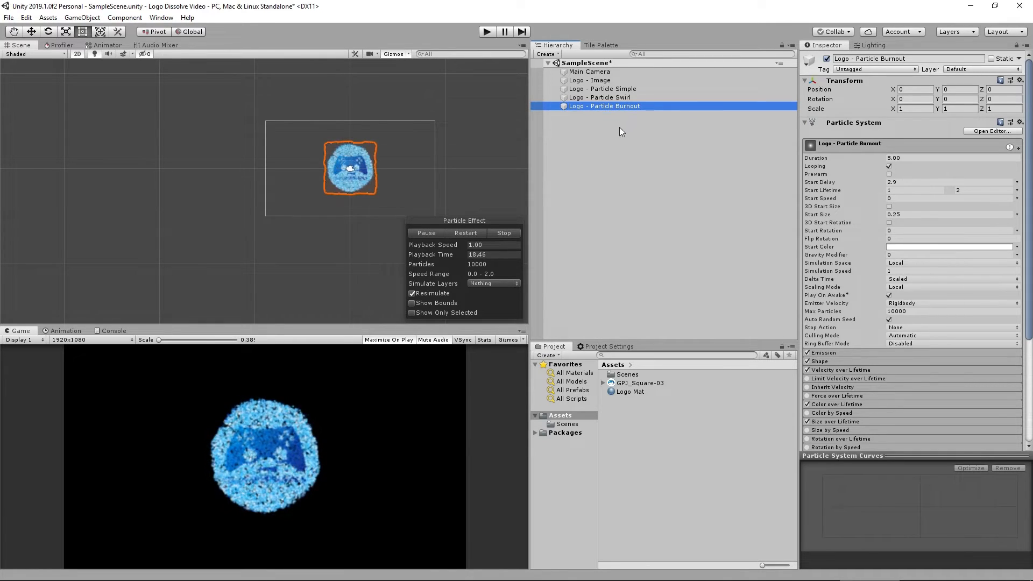
left_click(912, 158)
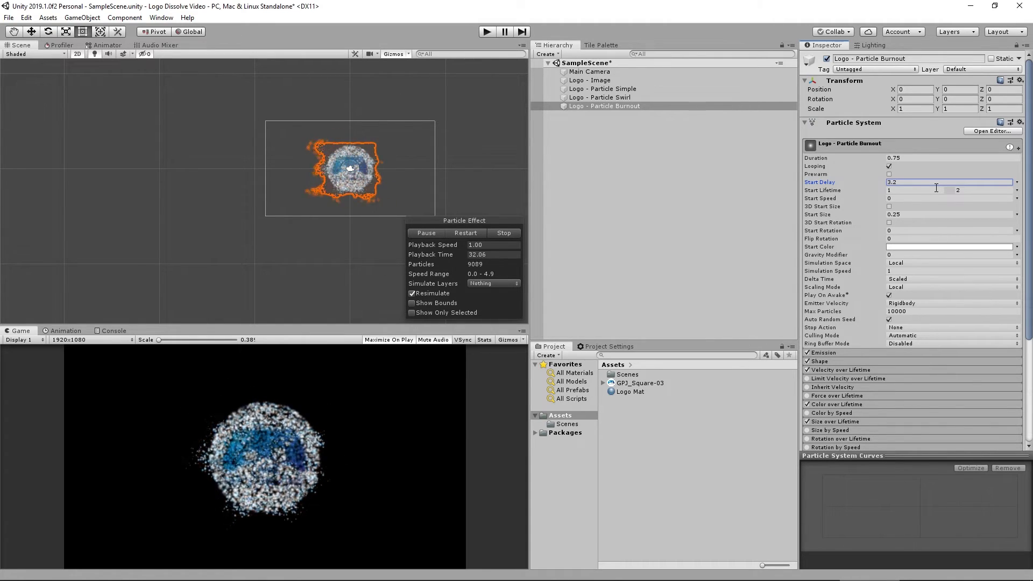
left_click(912, 191)
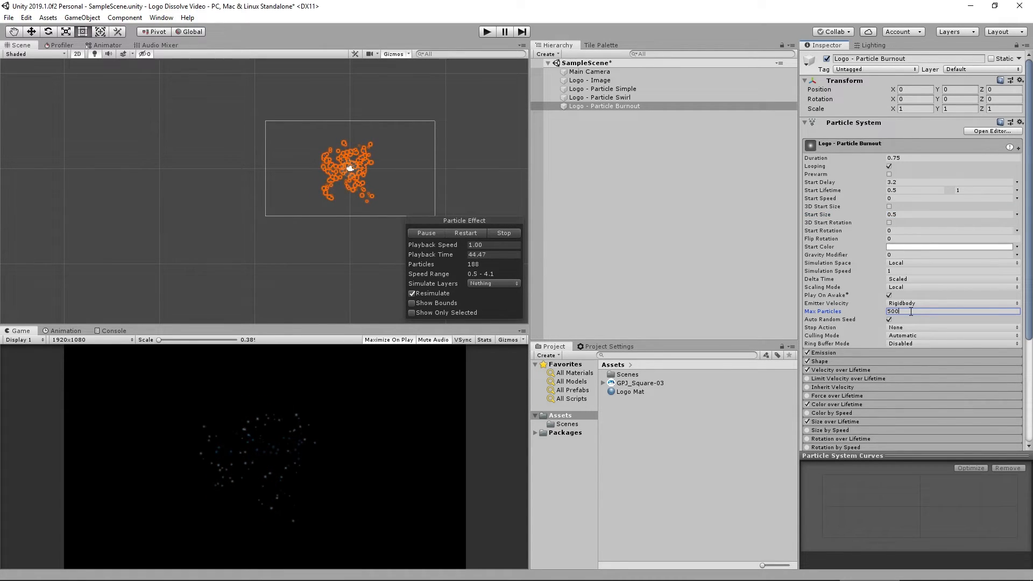
Remove the Burnout's emission burst and set its Rate over Time to 5000.
left_click(833, 353)
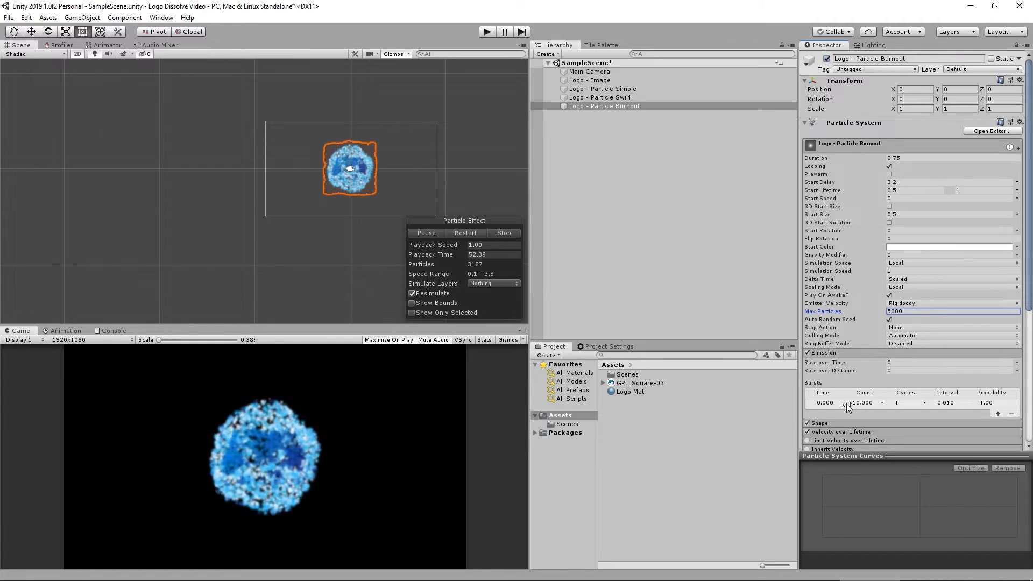
left_click(812, 404)
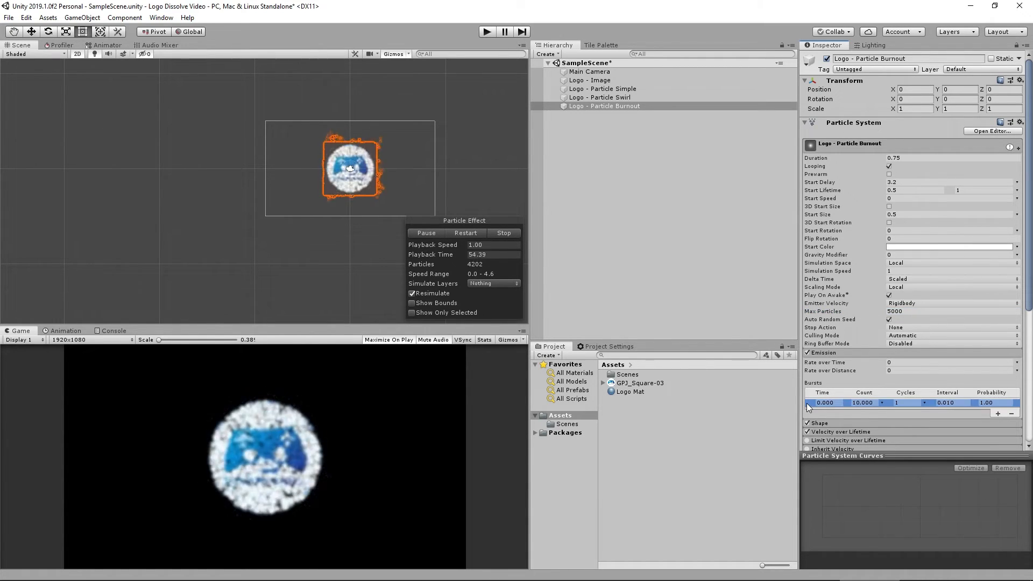
left_click(1012, 413)
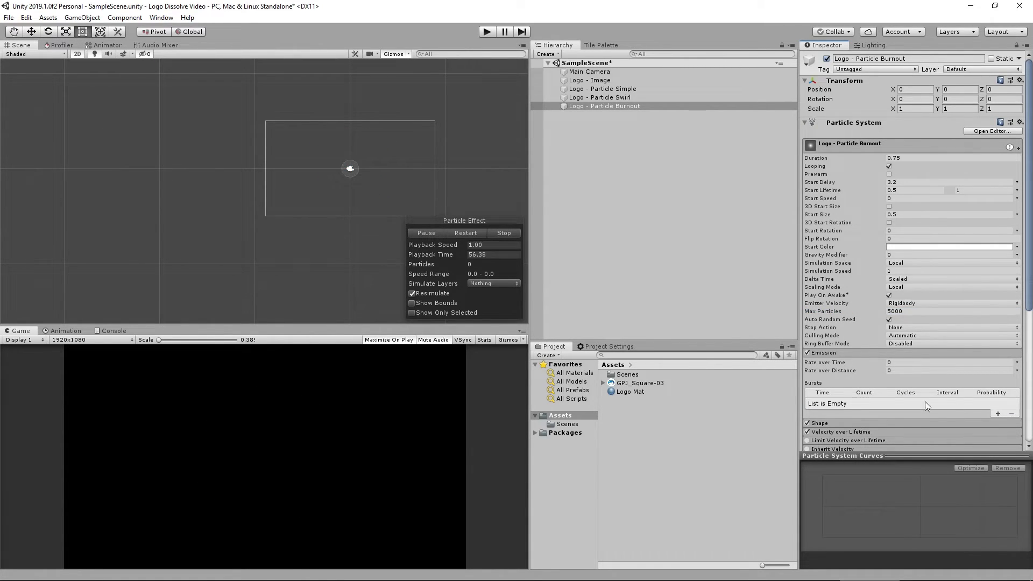
type("00")
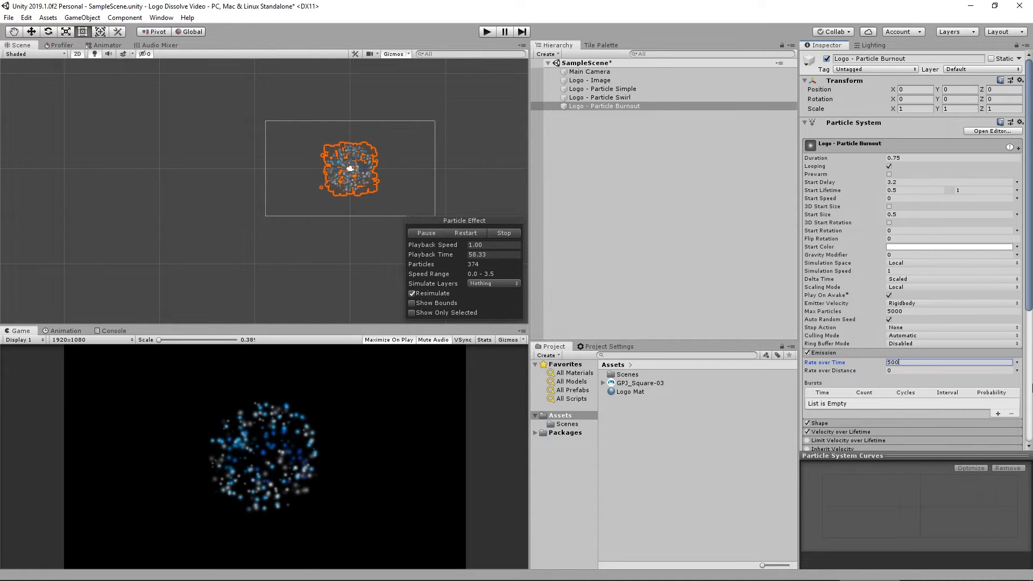
type("0")
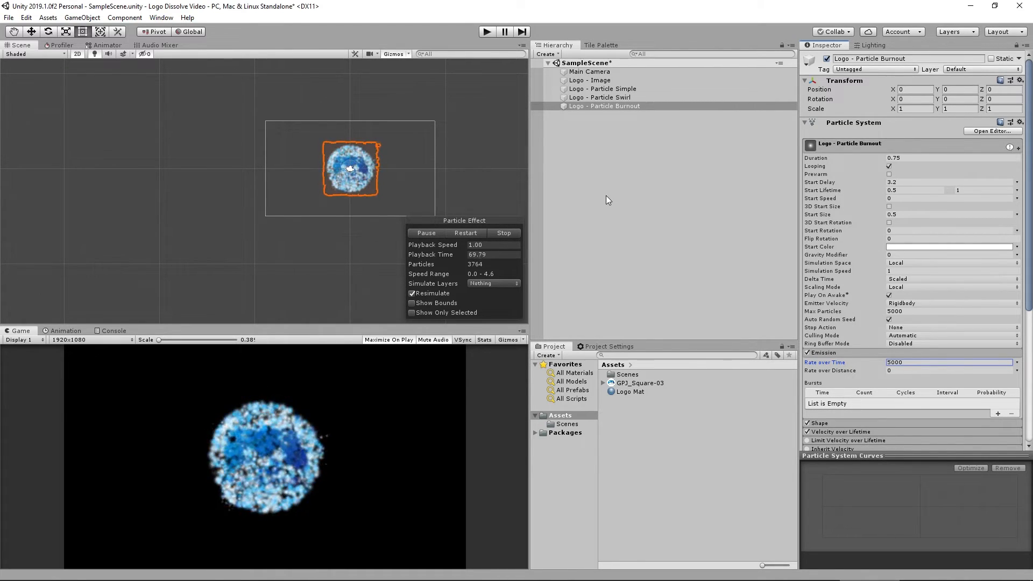
Switch the Burnout's Noise Strength to a constant of 1.
scroll(864, 309, "down", 6)
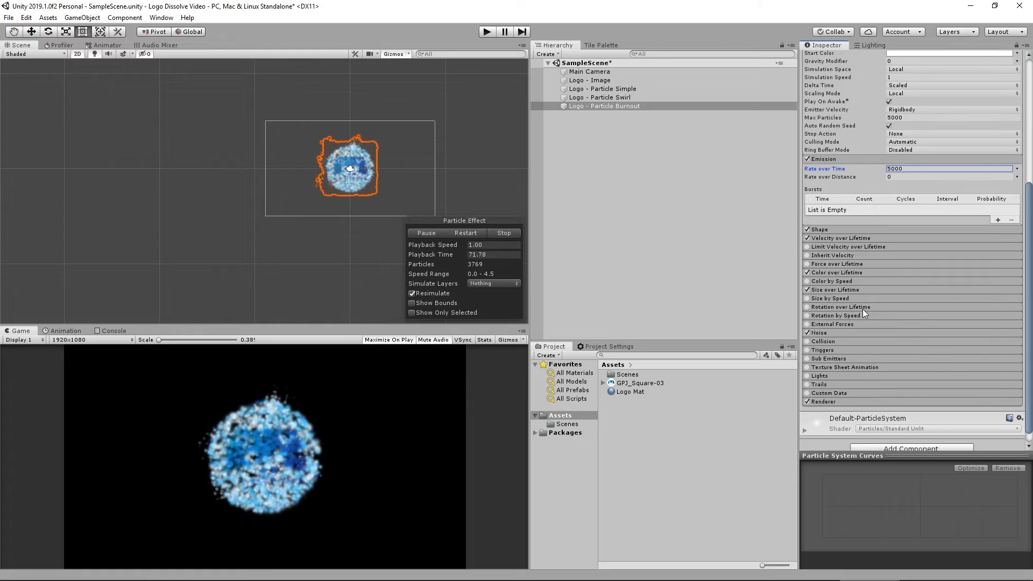
left_click(838, 320)
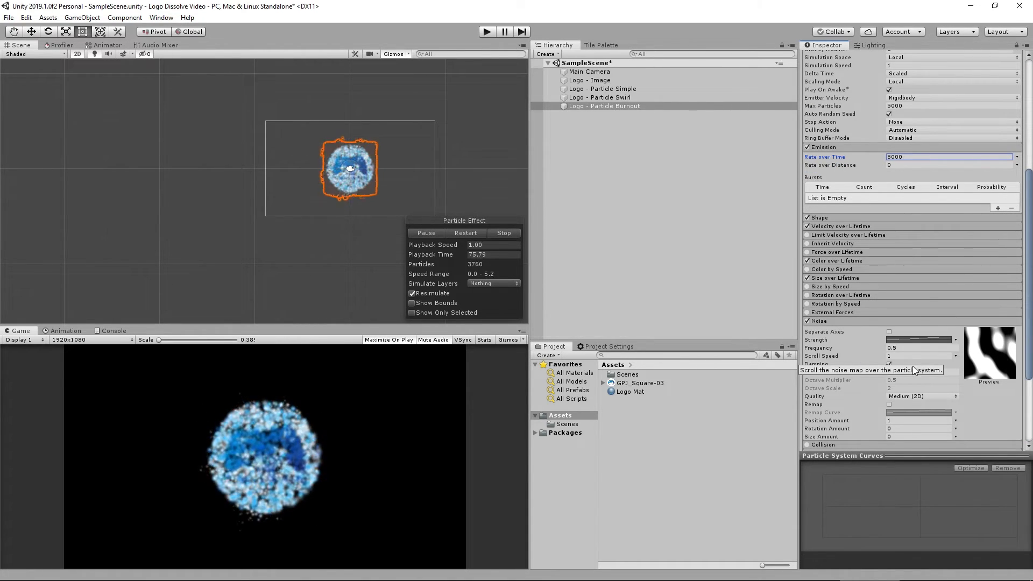
left_click(954, 339)
left_click(897, 341)
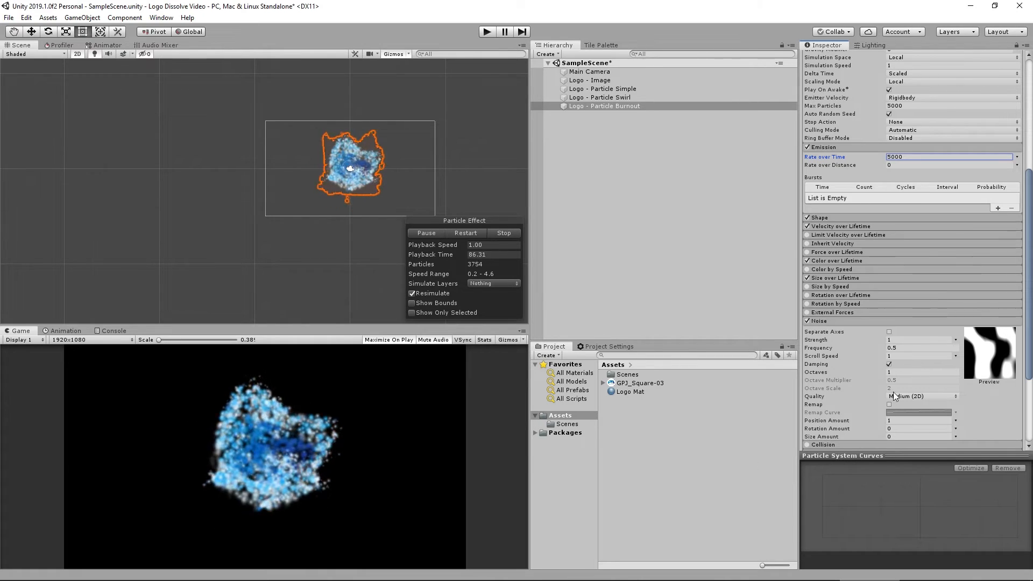
Set the Burnout's Noise Frequency to 1.
left_click(906, 348)
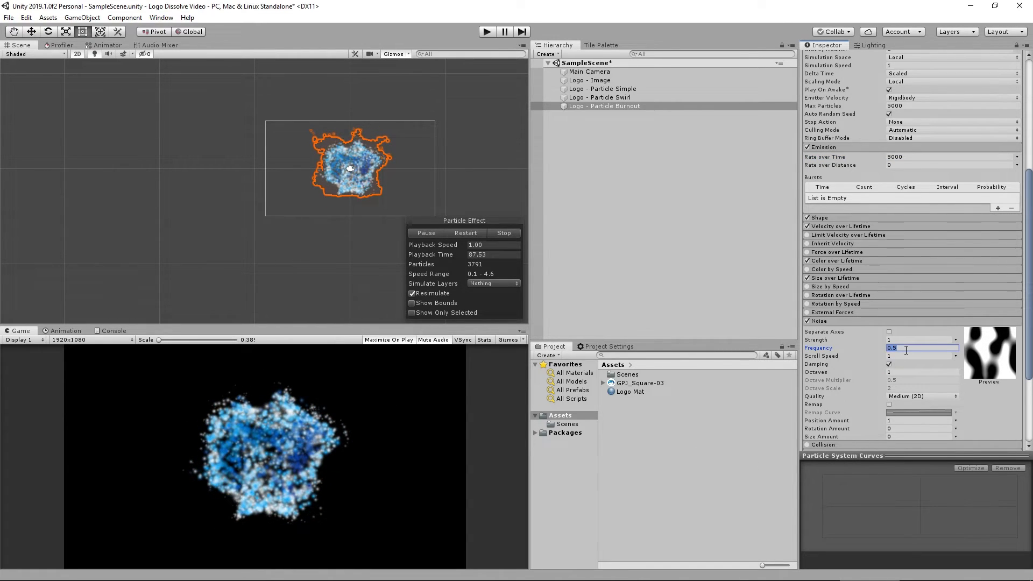
type("1")
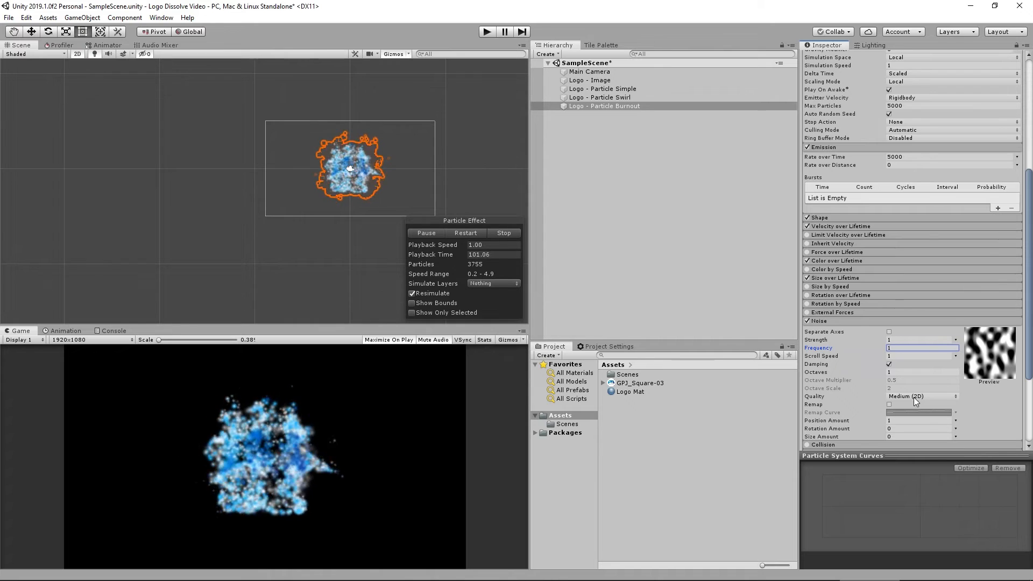
Enable Size over Lifetime and shape its curve to rise from 0 to full size early, then fall back to 0.
left_click(831, 276)
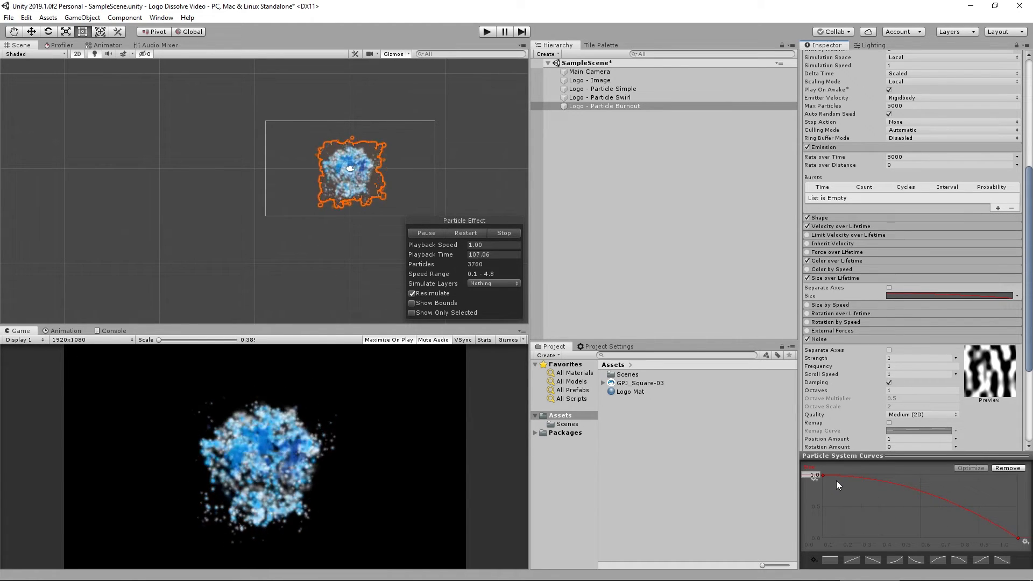
left_click(824, 475)
left_click_drag(858, 476, 891, 475)
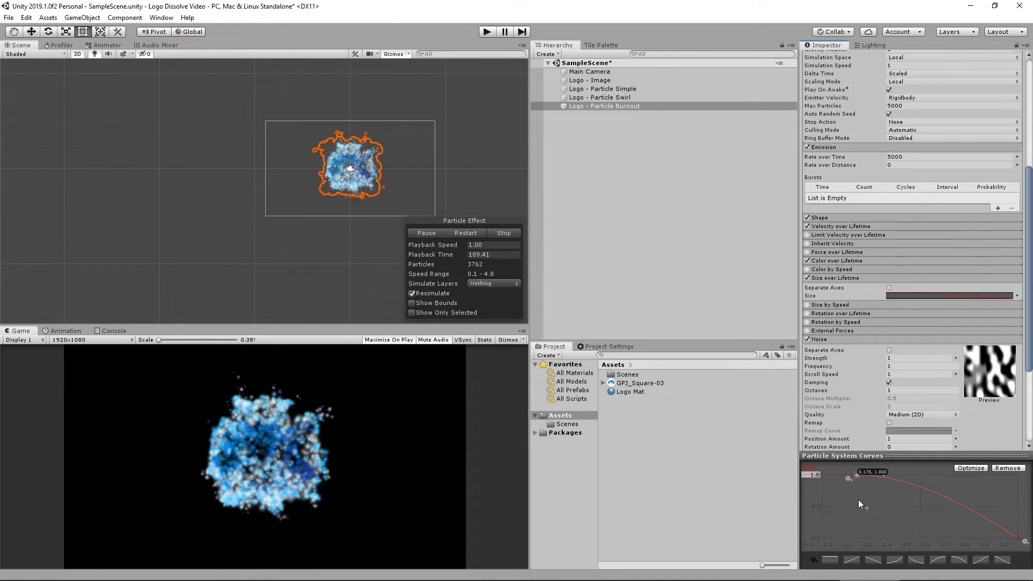
left_click(503, 233)
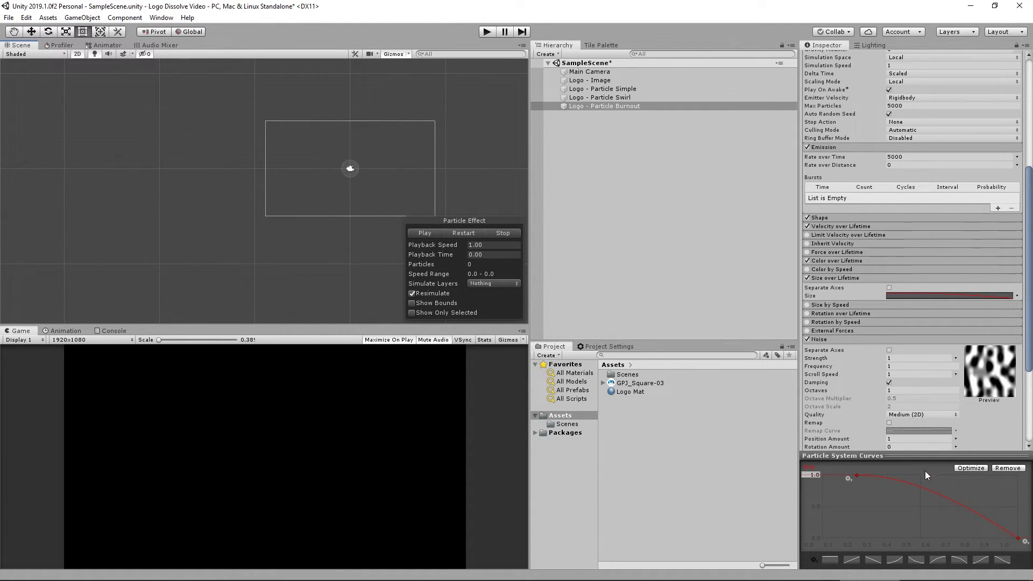
left_click_drag(858, 476, 817, 475)
right_click(871, 479)
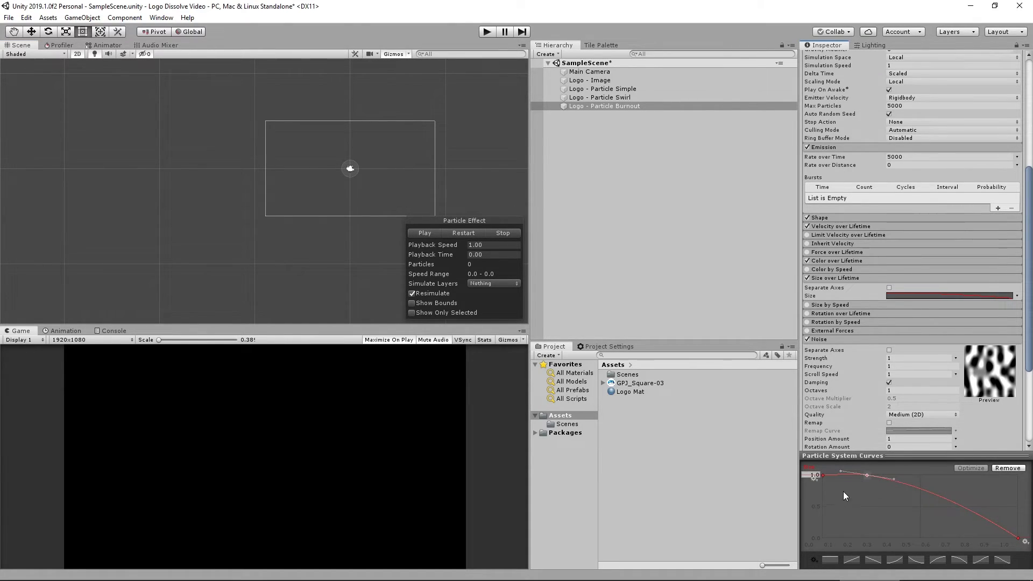
left_click_drag(823, 476, 824, 503)
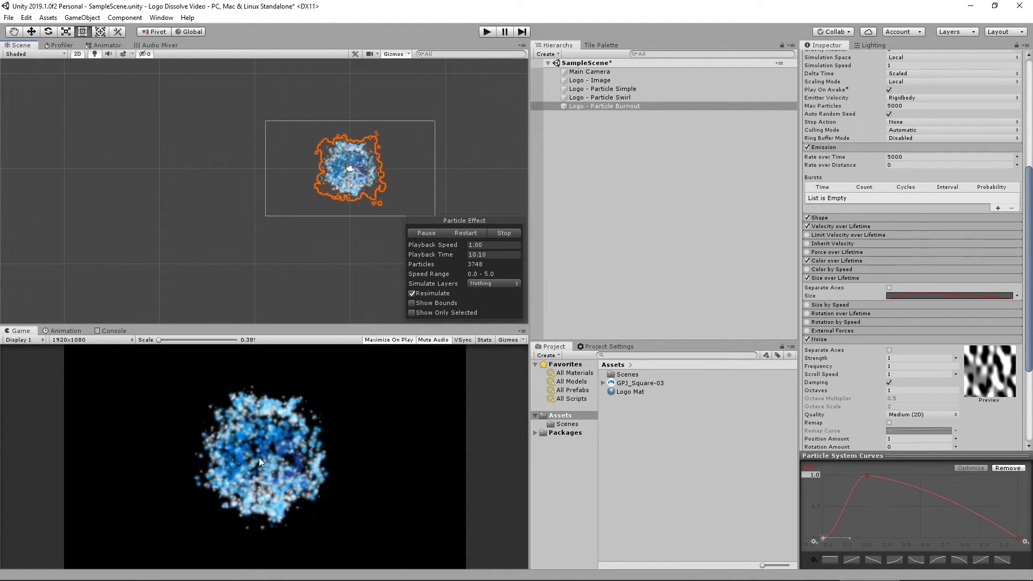
Enable Color over Lifetime and edit its gradient to start blue at 0% with an added blue key at about 25%.
left_click(854, 260)
left_click(924, 271)
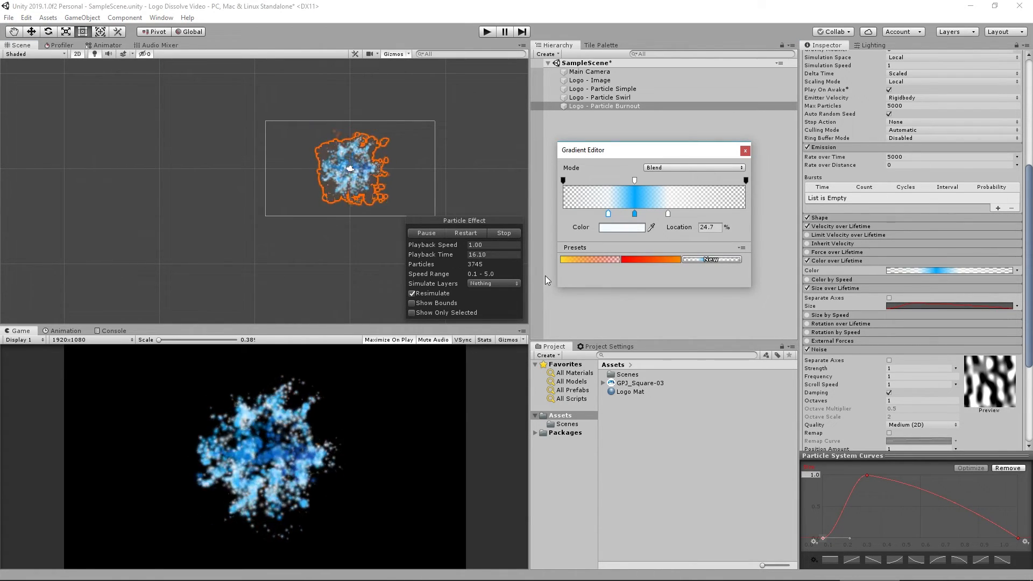
left_click_drag(609, 214, 553, 214)
key("Delete")
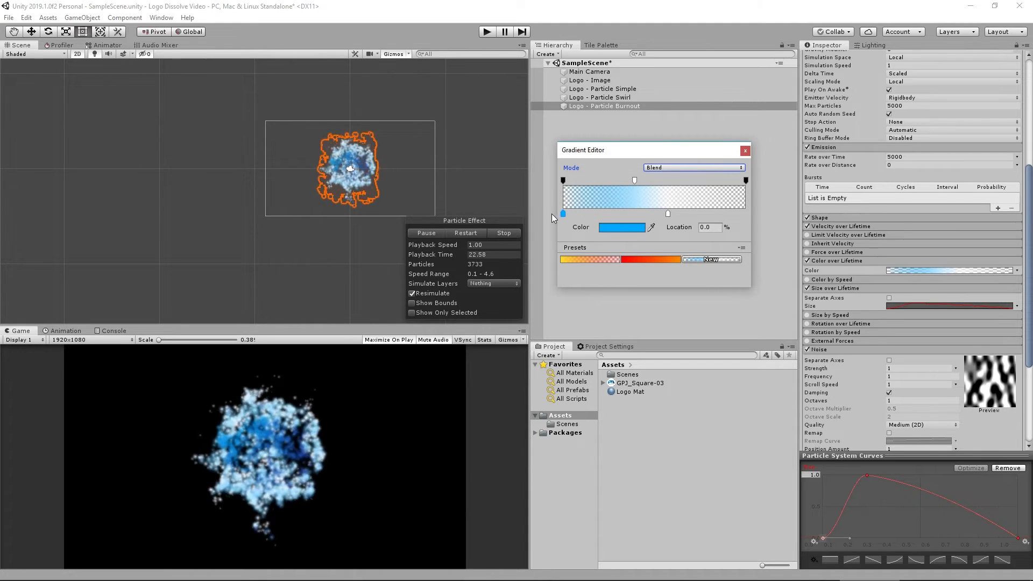
left_click(609, 212)
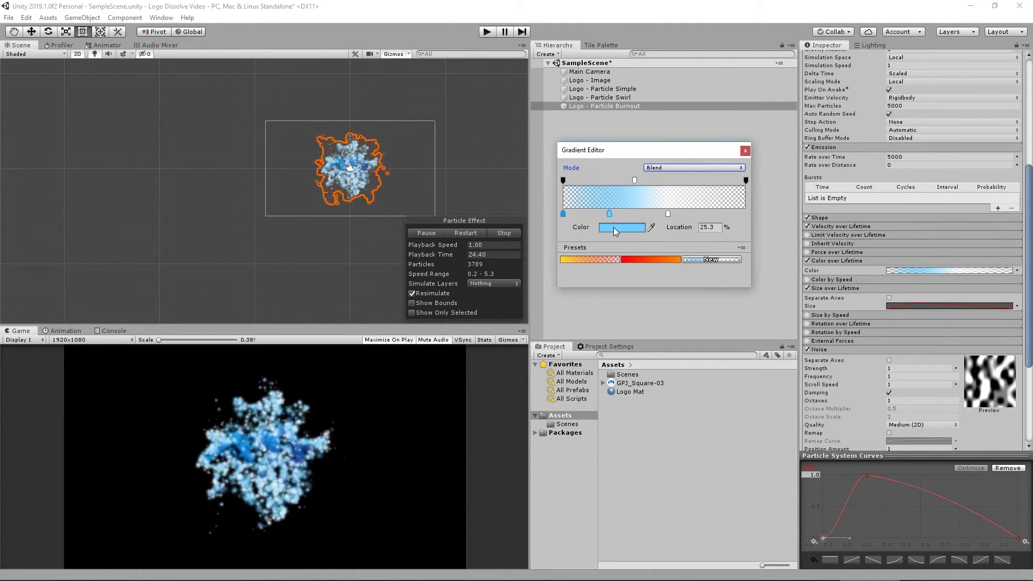
left_click(615, 227)
left_click_drag(827, 262, 828, 266)
left_click(517, 233)
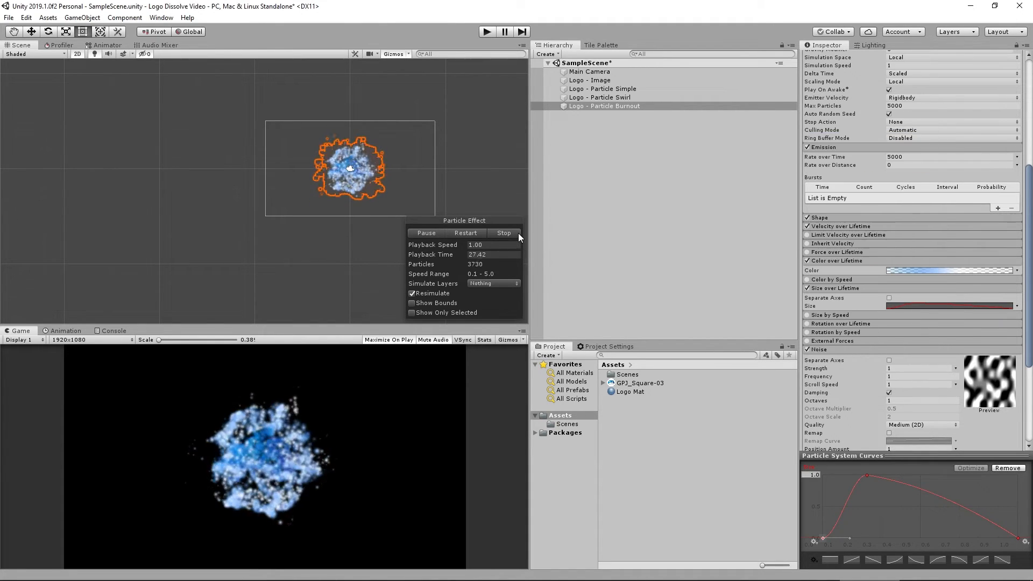
left_click(504, 233)
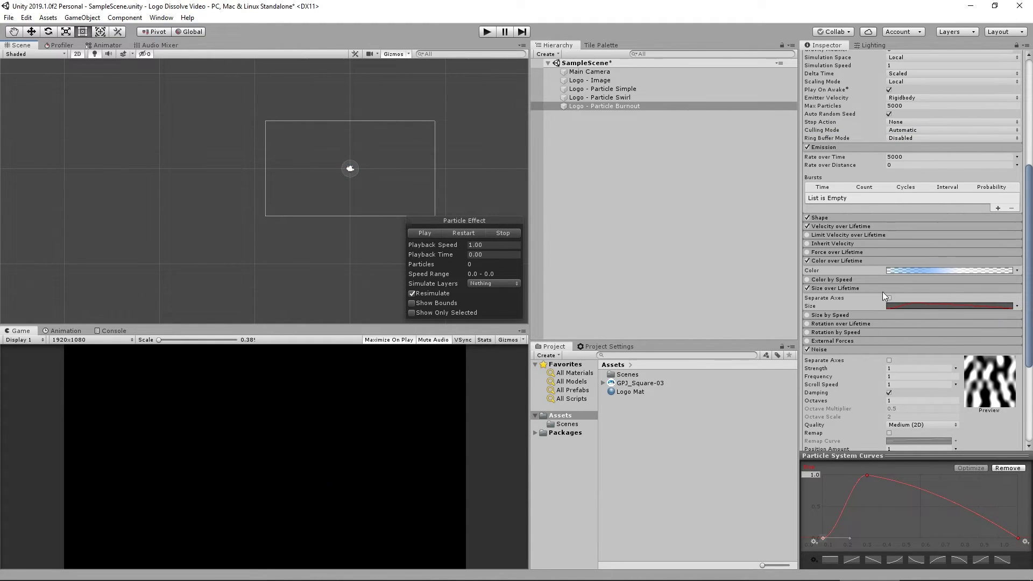
Darken the gradient's blue color keys at 0% and about 25% to deeper blues, 0074FF and 0058FF.
left_click(925, 271)
left_click(607, 228)
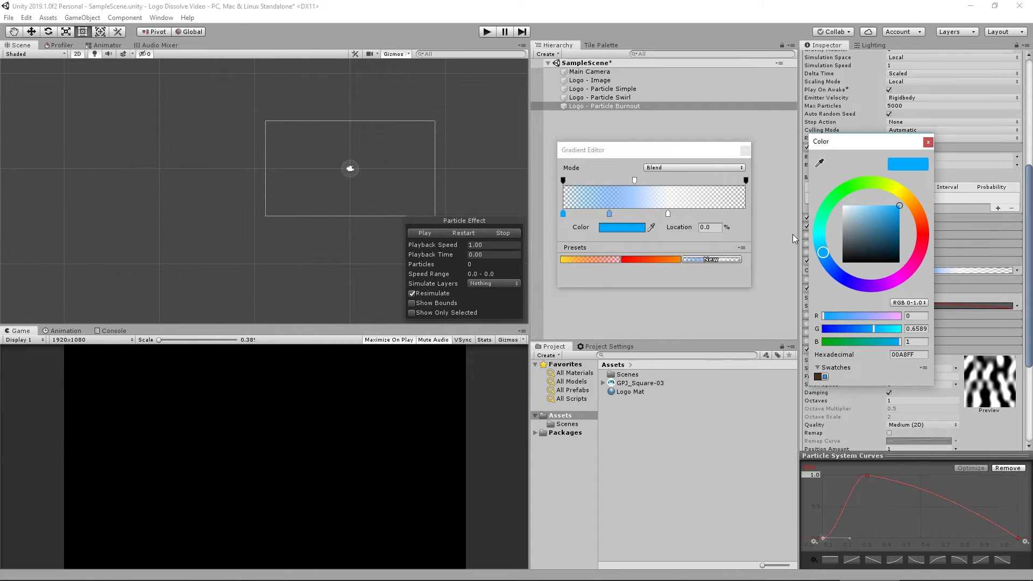
left_click_drag(827, 256, 827, 269)
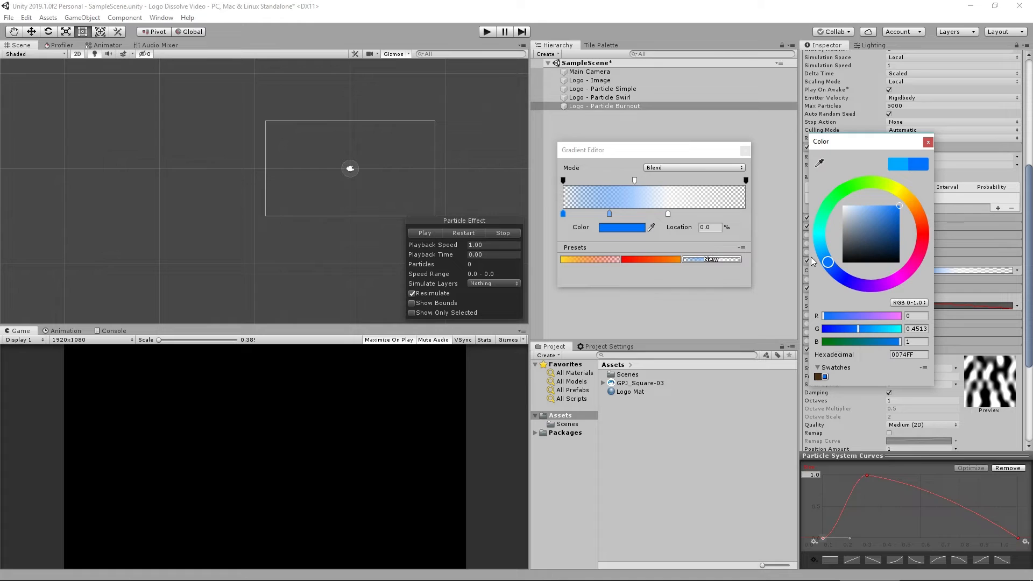
left_click_drag(823, 261, 823, 258)
left_click(609, 214)
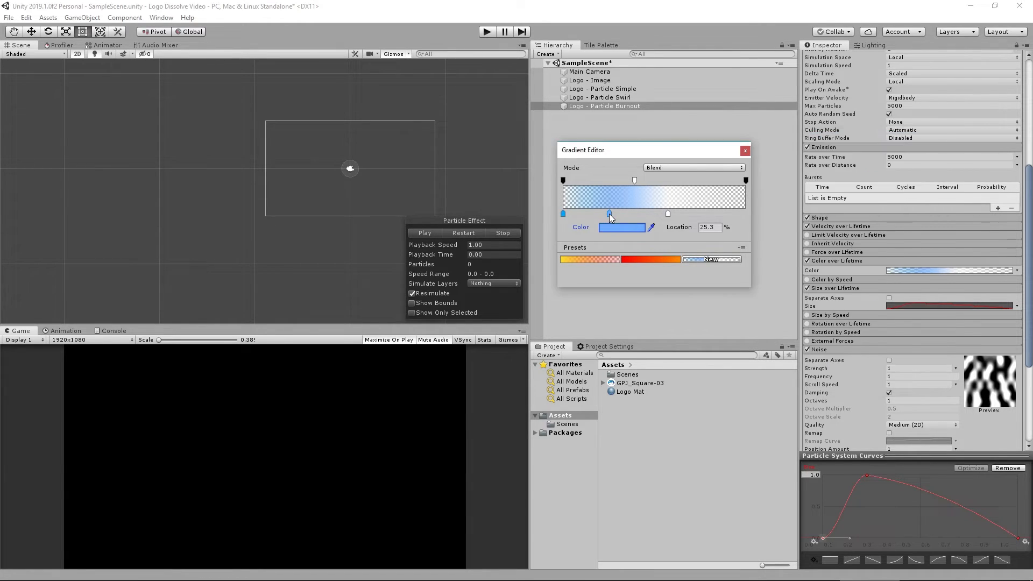
left_click(623, 227)
left_click_drag(827, 262, 832, 271)
left_click_drag(883, 225, 906, 203)
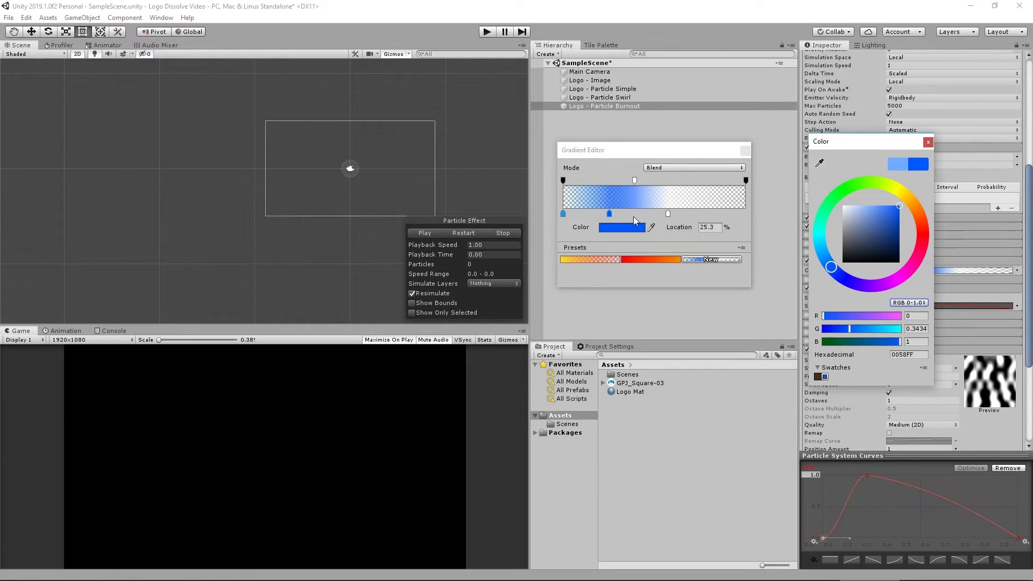
Move the gradient's white color key to about 52% and color it orange FFAB00.
left_click_drag(669, 215, 659, 214)
left_click(618, 228)
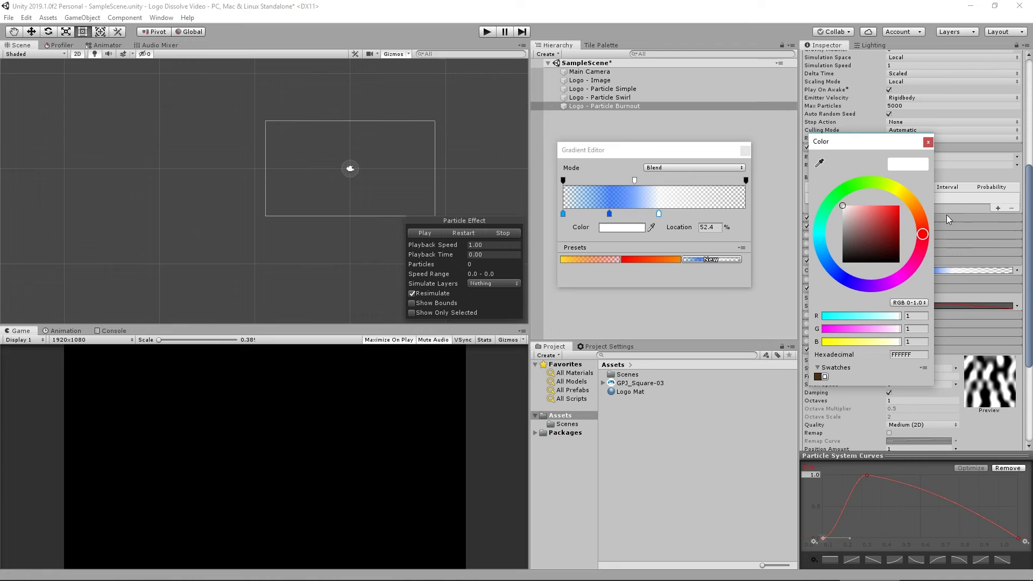
left_click(911, 202)
left_click_drag(888, 217, 910, 211)
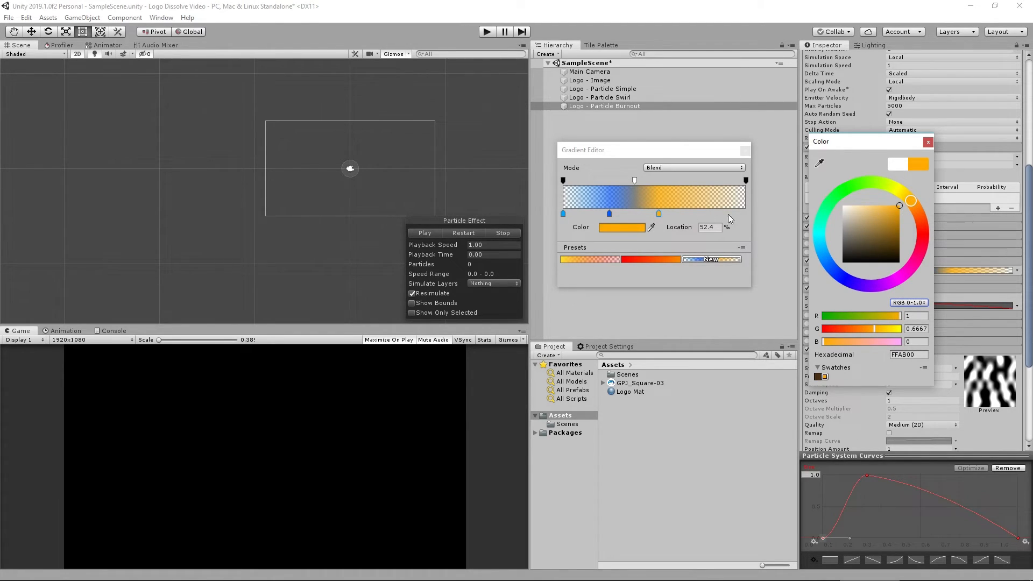
Add a gradient color key at 100% and color it dark red B02A00.
left_click(744, 214)
left_click(746, 214)
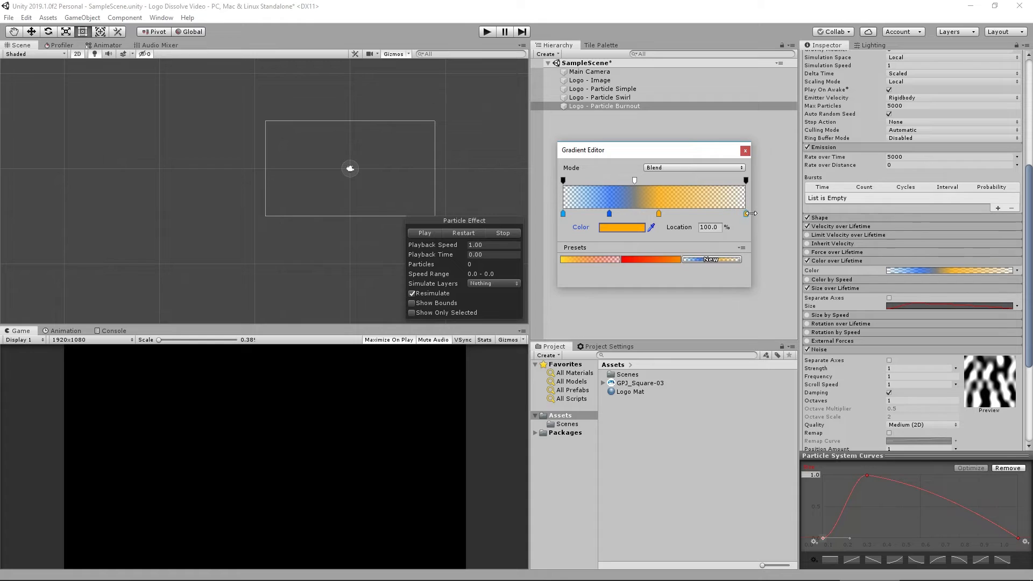
left_click(643, 228)
left_click_drag(917, 217, 901, 223)
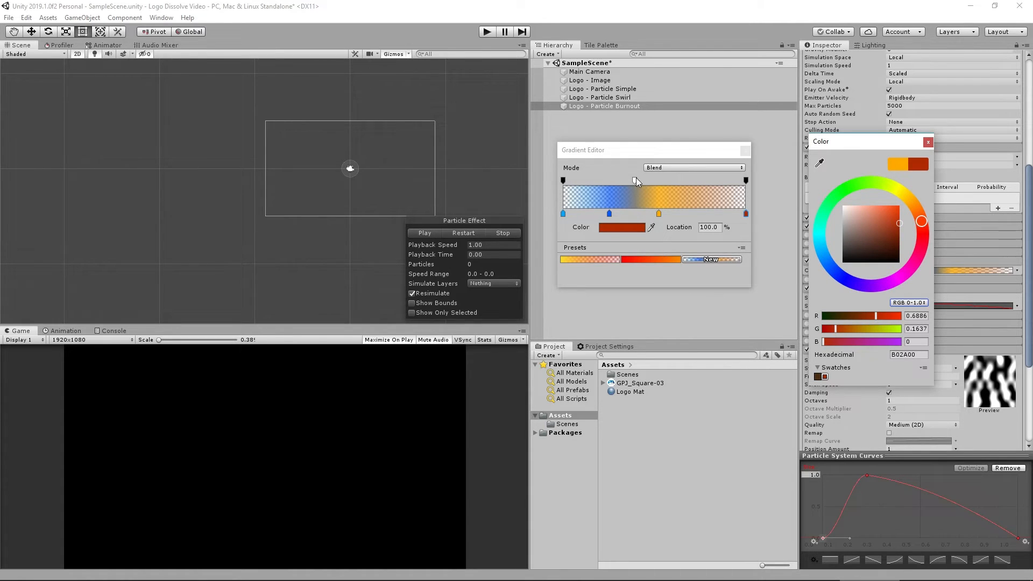
Move the gradient's middle alpha key to about 51% and replay the particle preview.
left_click_drag(635, 180, 657, 184)
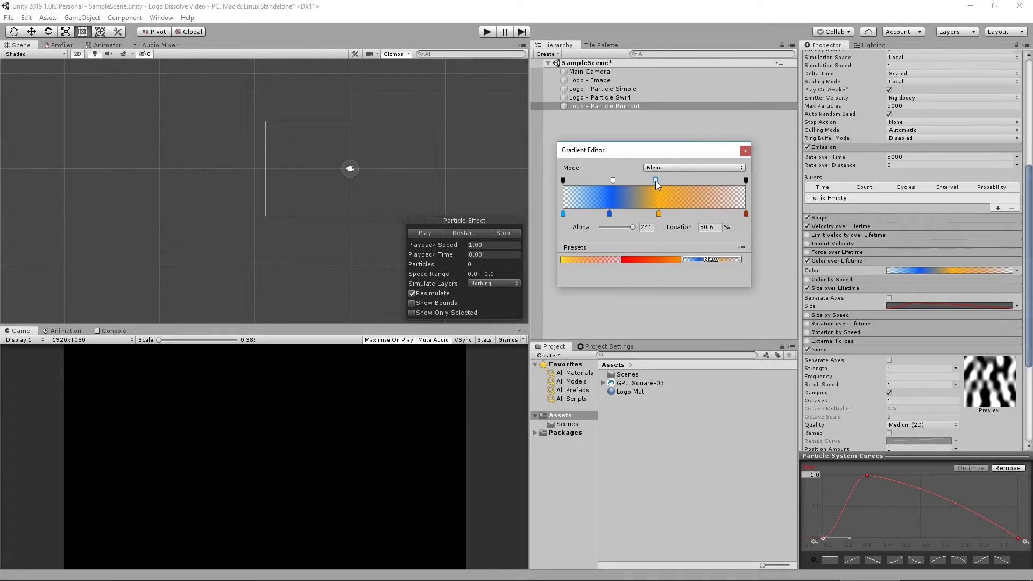
left_click_drag(632, 227, 646, 184)
left_click(428, 233)
left_click(427, 234)
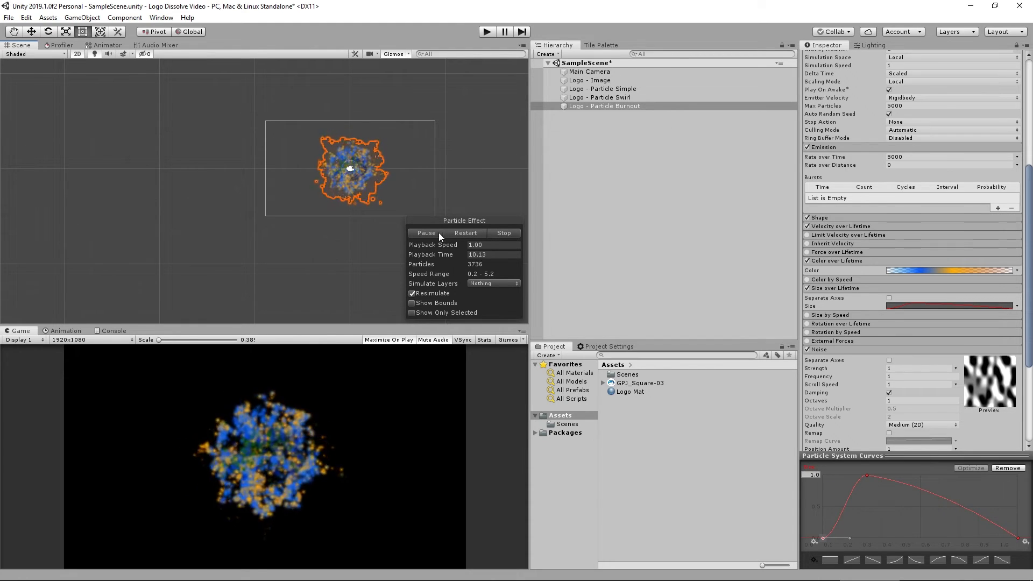
Select the logo image and all three particle systems and replay the combined effect.
left_click(506, 233)
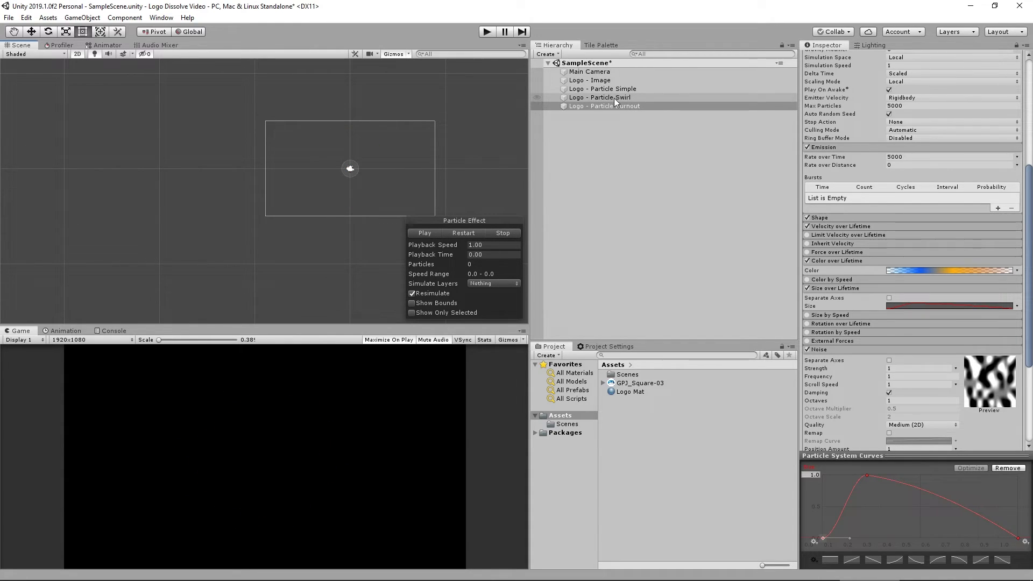
left_click(597, 80, "shift")
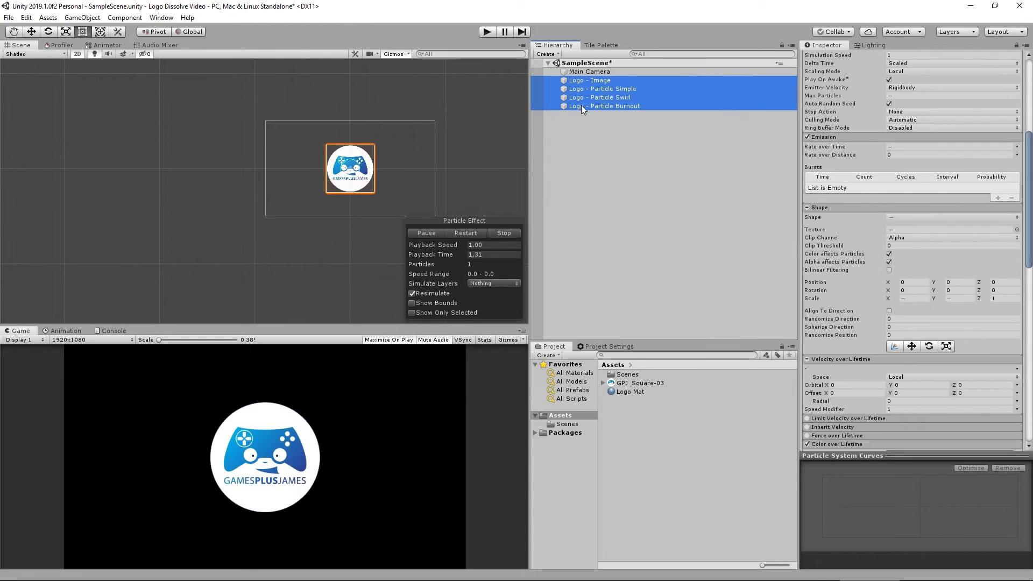
left_click(466, 233)
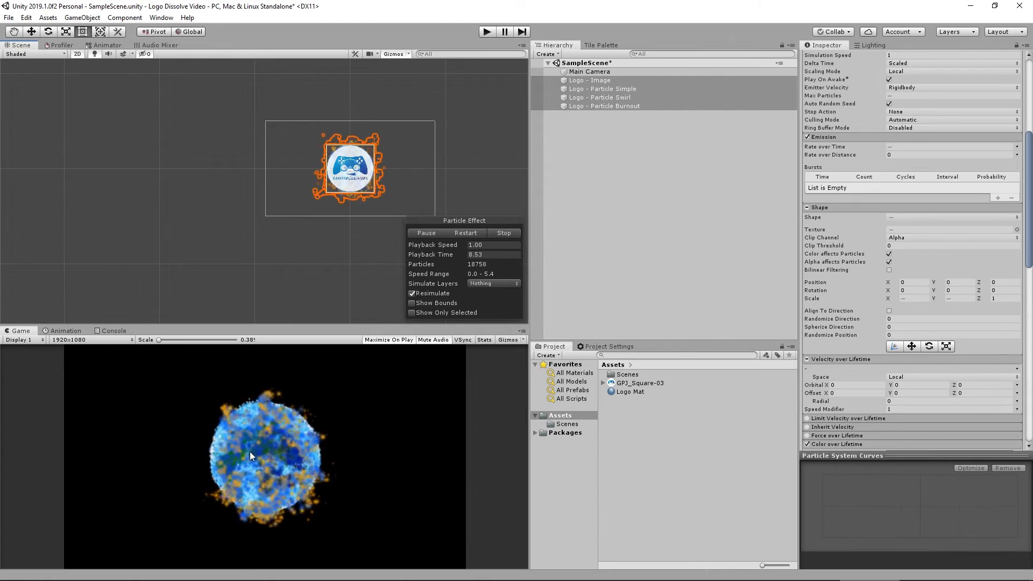
Turn off Looping on the Burnout particle system and replay all logo elements together.
left_click(622, 105)
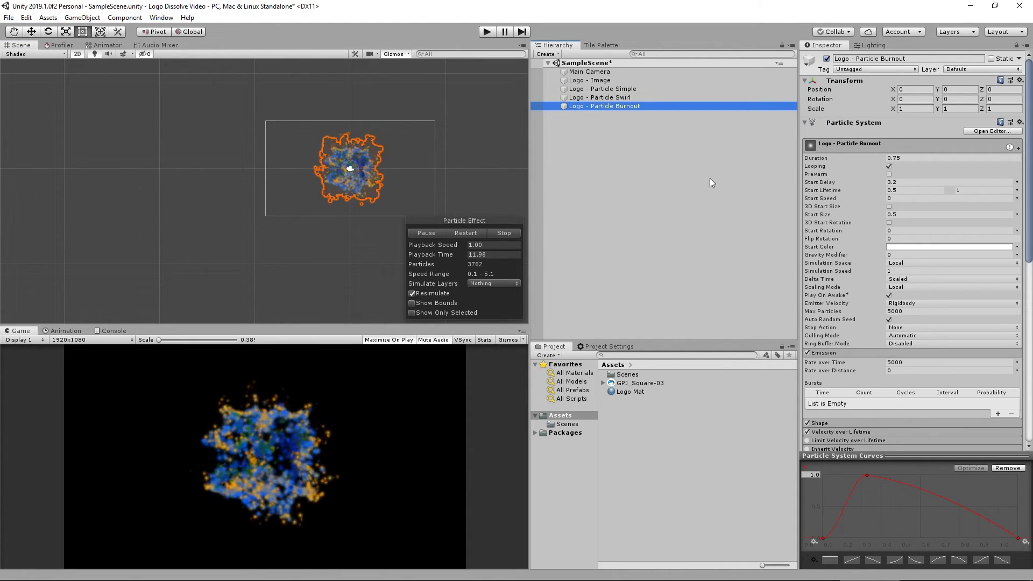
left_click(889, 166)
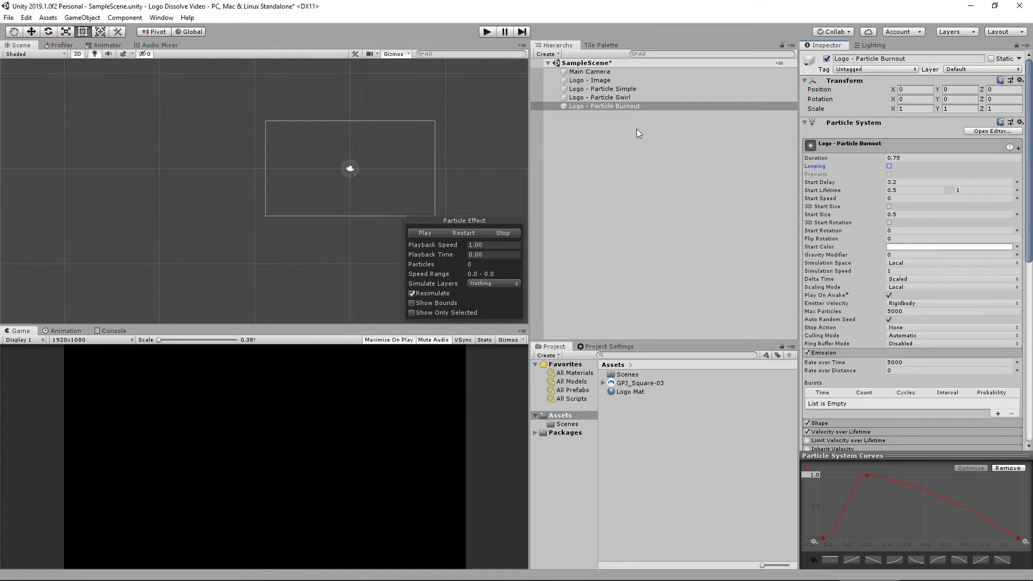
left_click(604, 81, "shift")
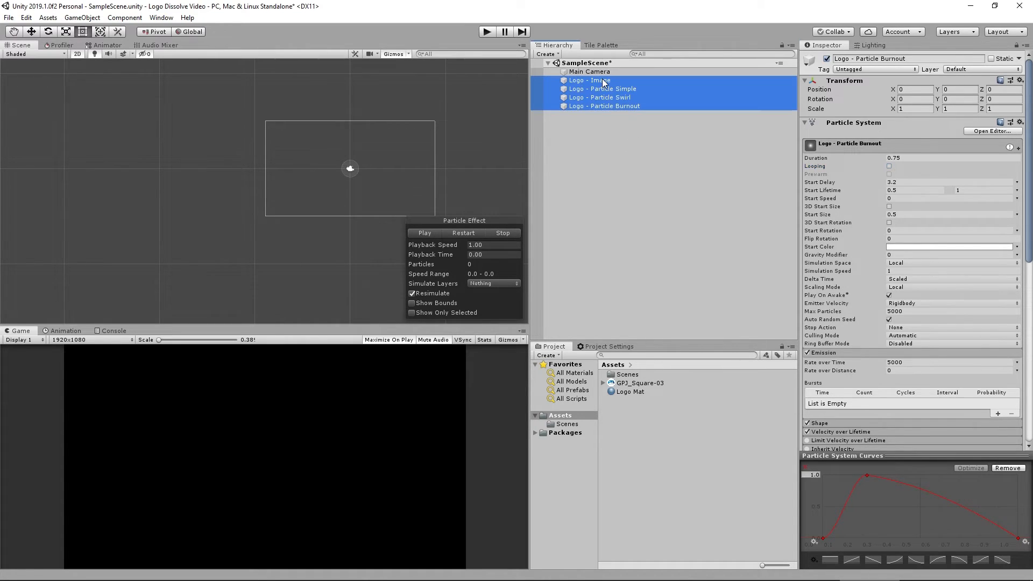
left_click(500, 233)
left_click(435, 234)
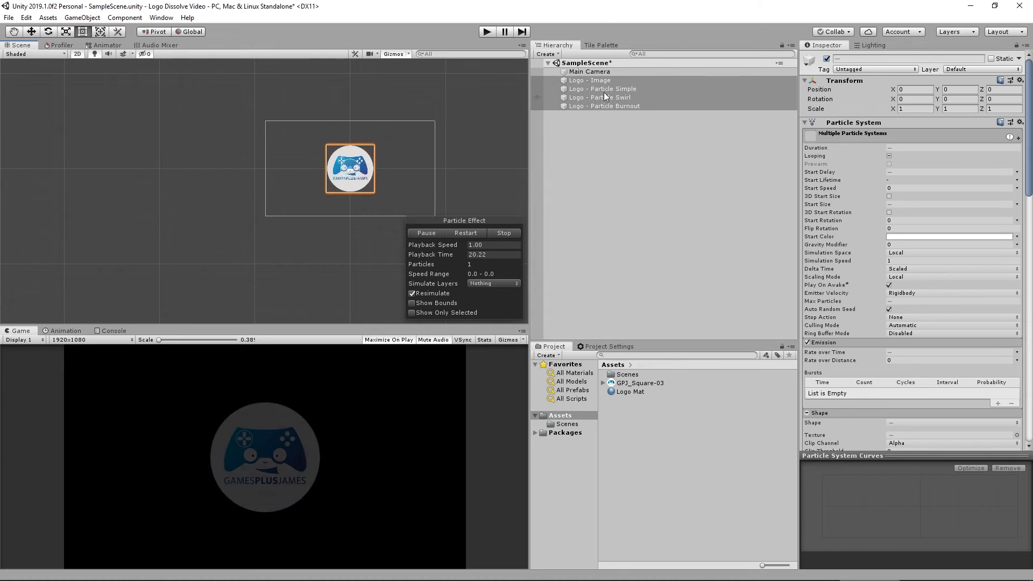
Select the three particle systems and set their Shape Position Z to 1.
left_click(613, 89)
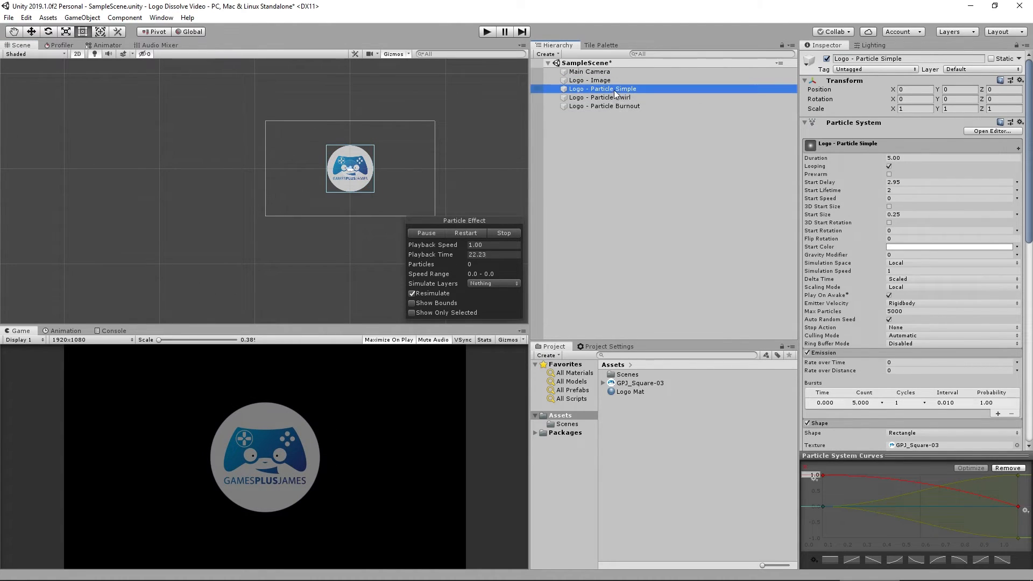
left_click(614, 106, "shift")
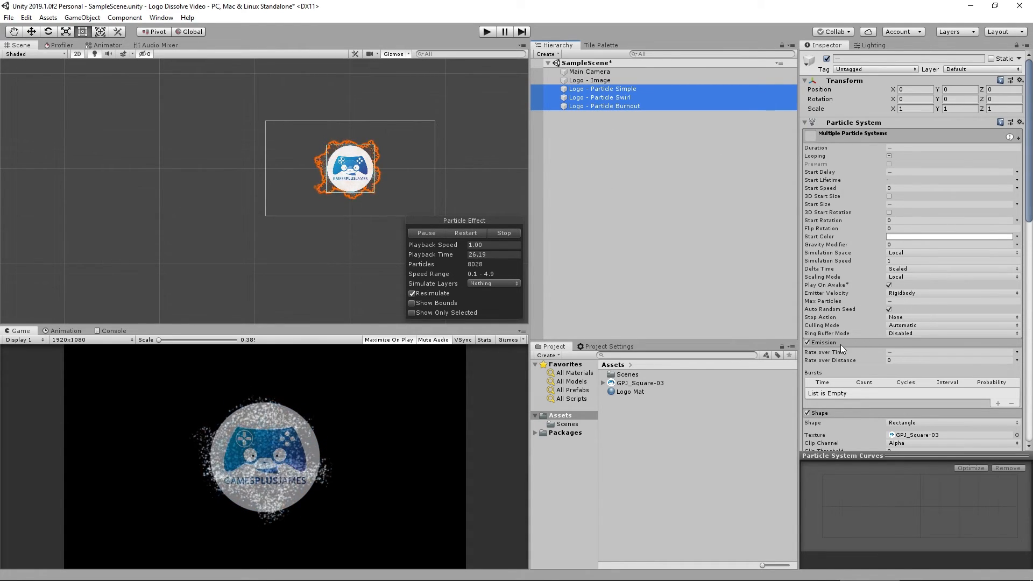
scroll(841, 344, "down", 3)
scroll(856, 347, "down", 3)
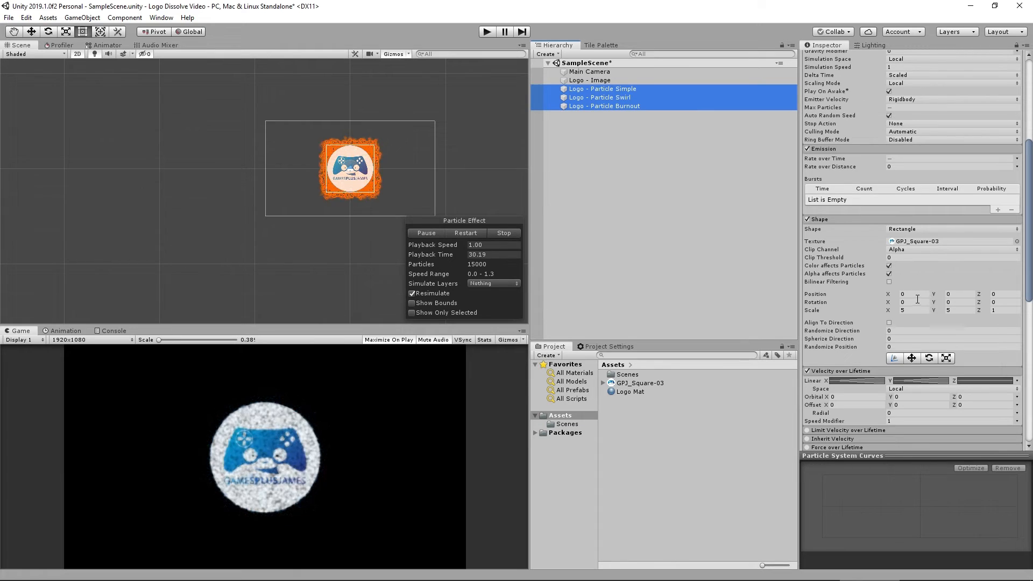
left_click(1005, 296)
type("1")
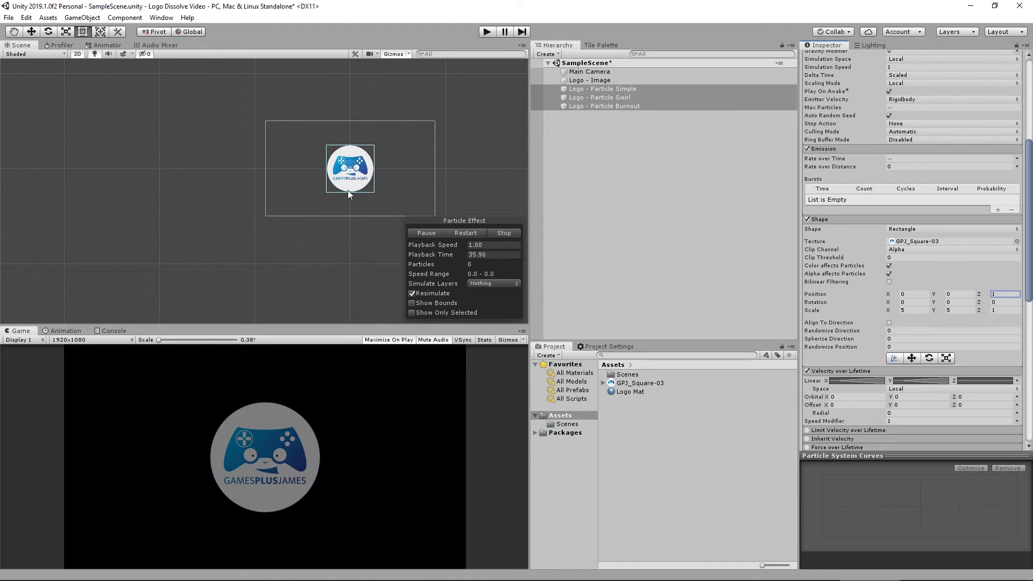
left_click(78, 54)
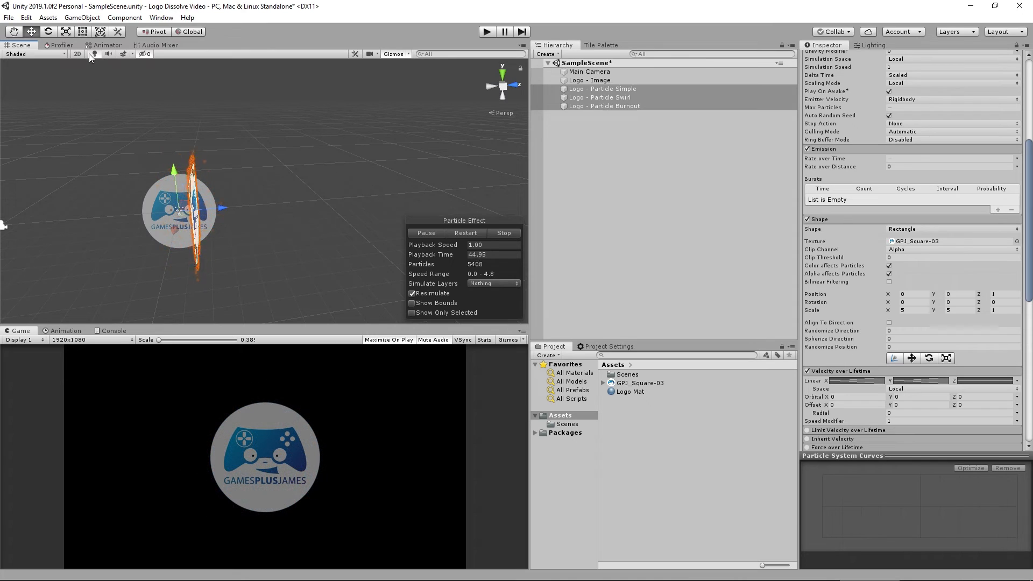
left_click(78, 54)
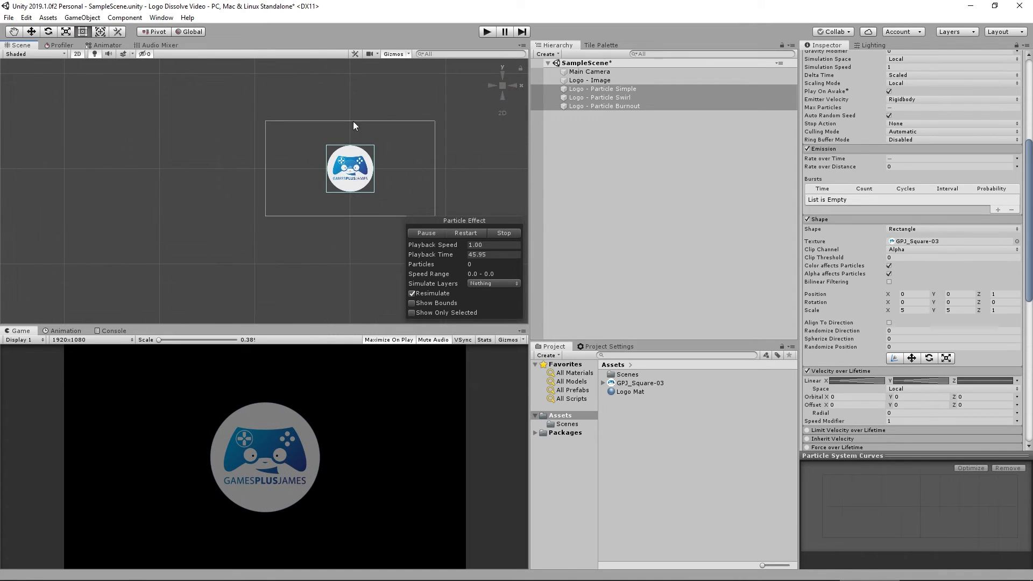
Zoom in on the logo, select it together with all three particle systems, and restart the effect preview.
scroll(397, 183, "up", 2)
scroll(397, 184, "up", 1)
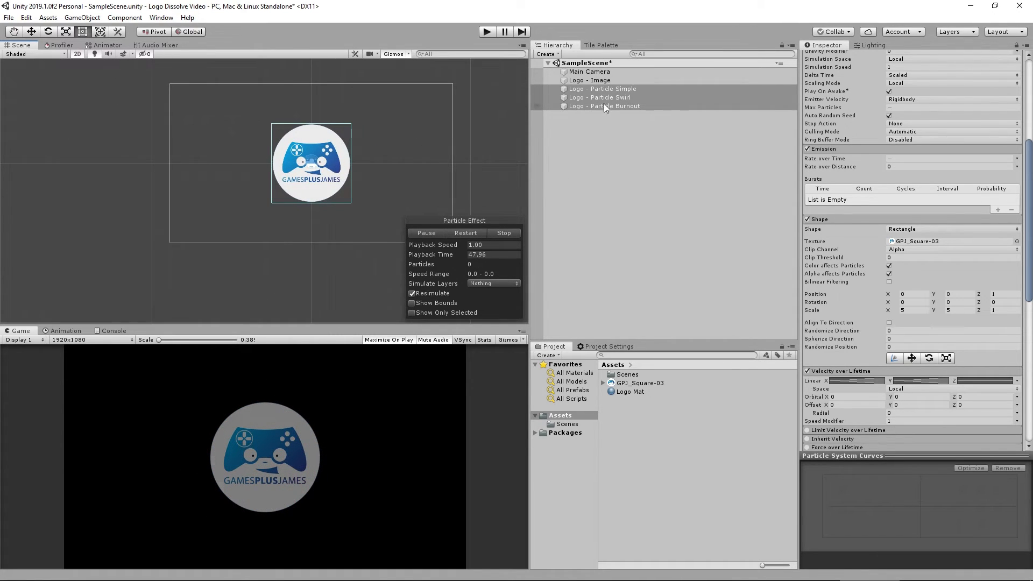
left_click(607, 90)
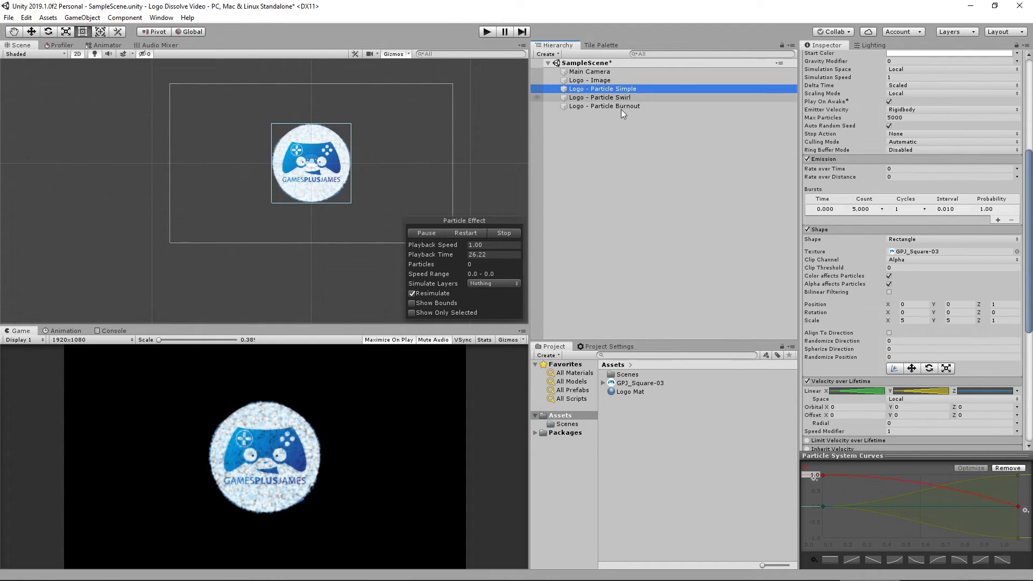
left_click(602, 80)
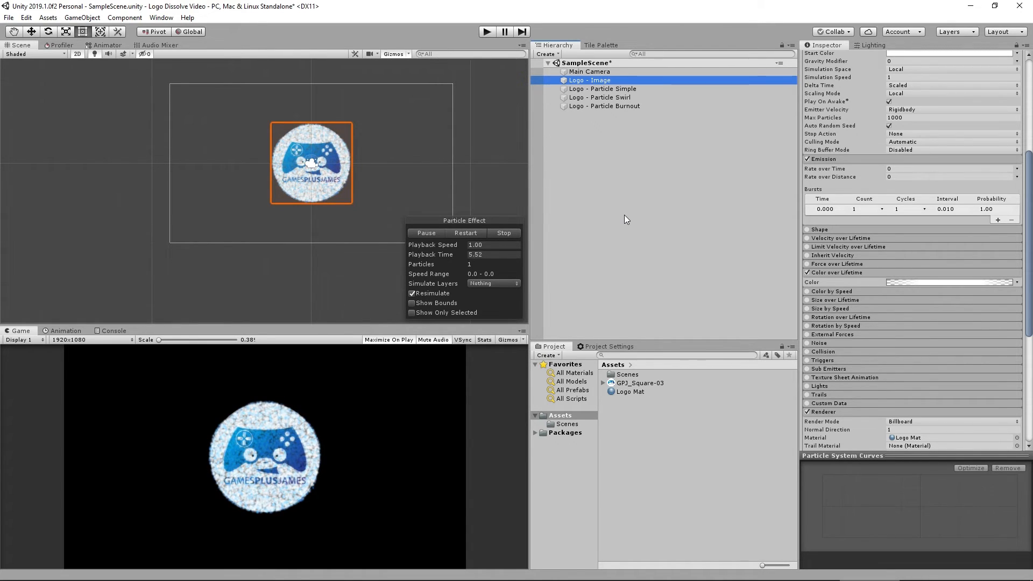
left_click(608, 107, "shift")
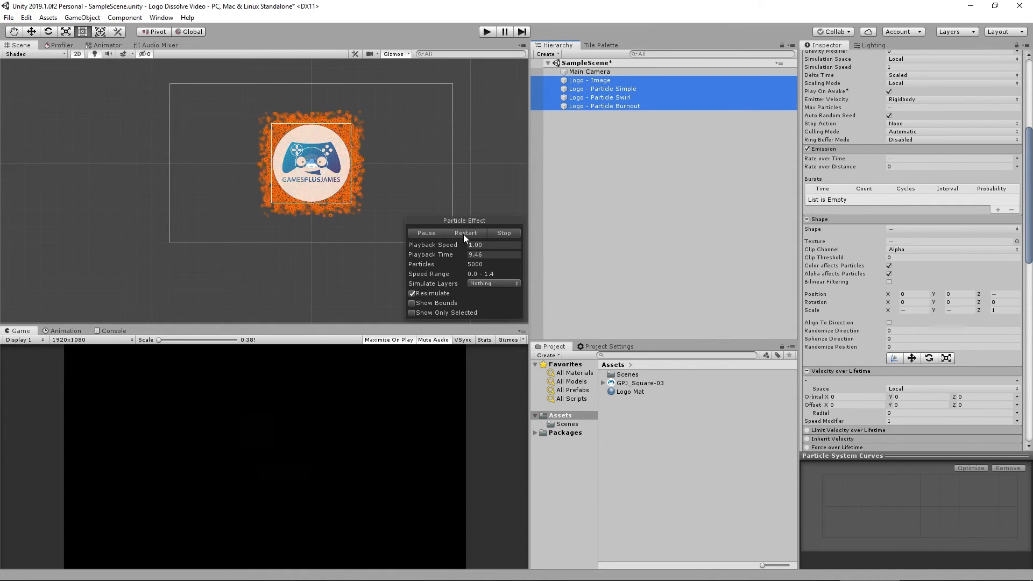
left_click(464, 234)
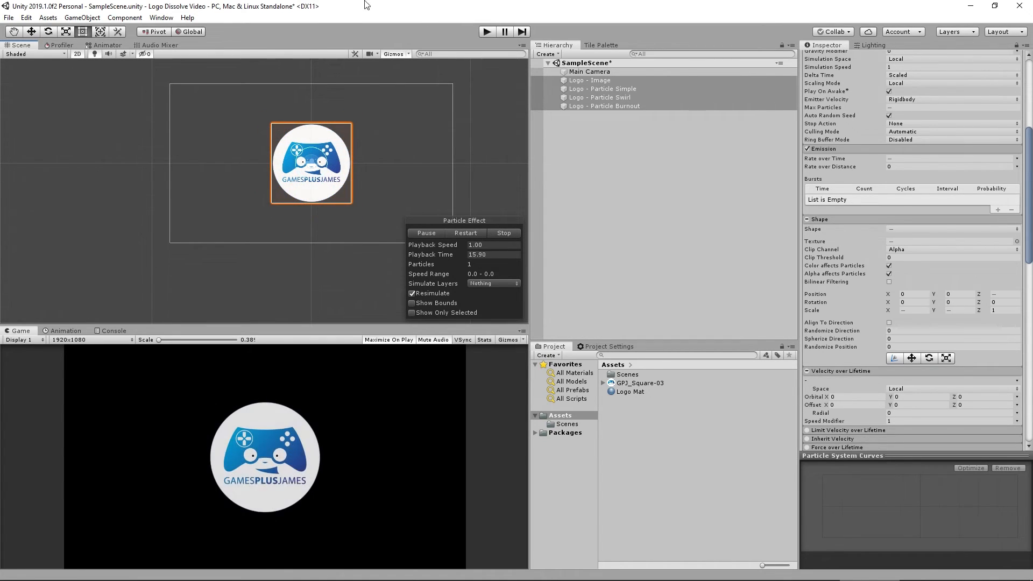
Create a new material in the Assets folder named particle_burst.
left_click(586, 135)
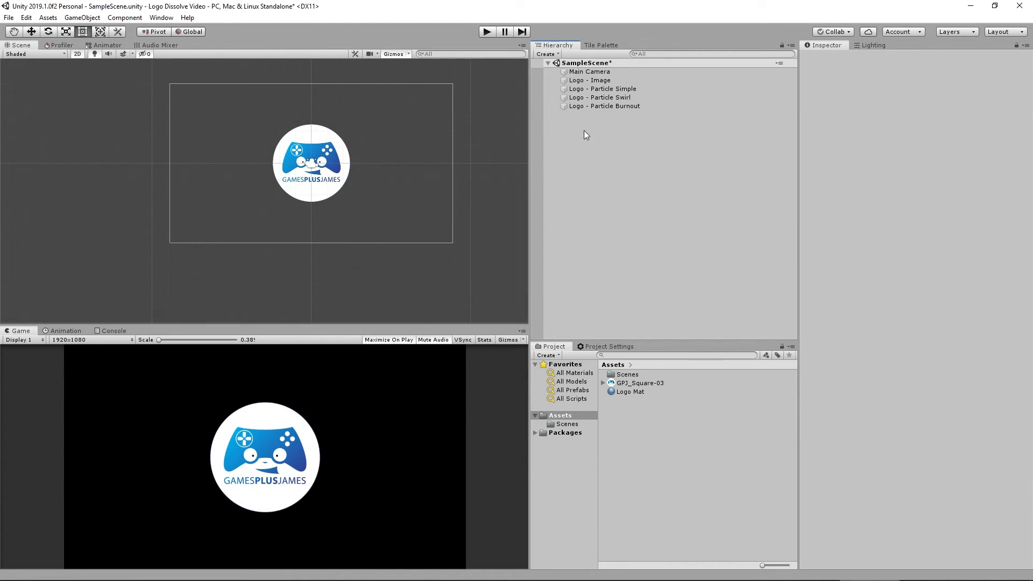
right_click(635, 408)
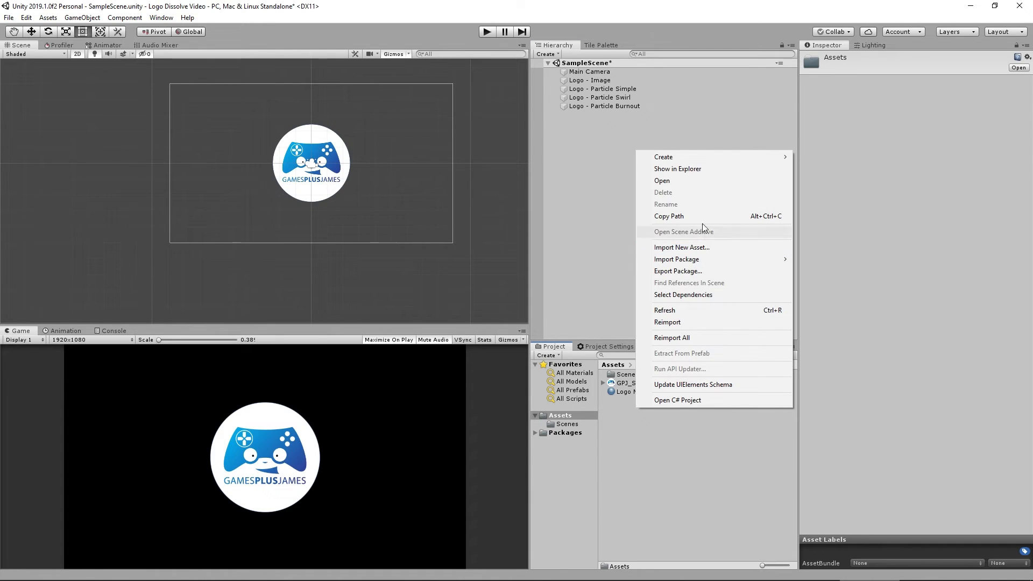
mouse_move(707, 159)
left_click(859, 292)
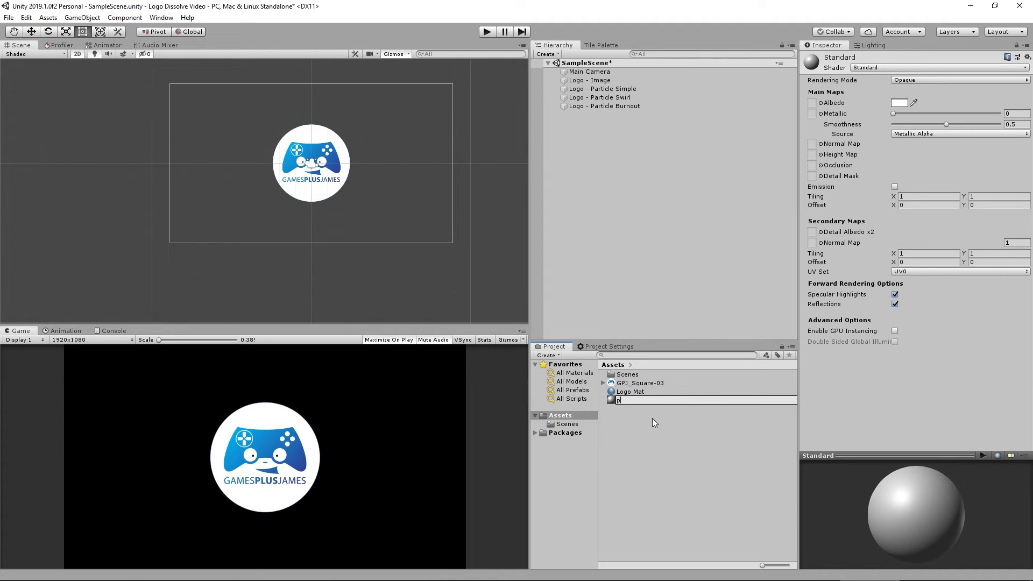
type("particle_burt")
key("BackSpace")
type("st")
key("Return")
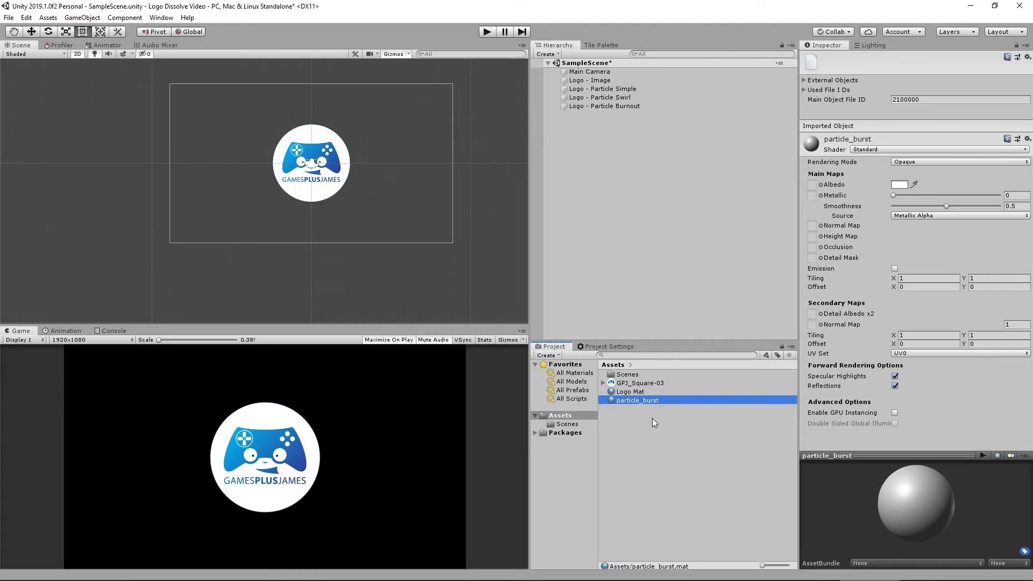
Set the particle_burst material's shader to Particles/Standard Unlit with Additive rendering mode.
left_click(872, 152)
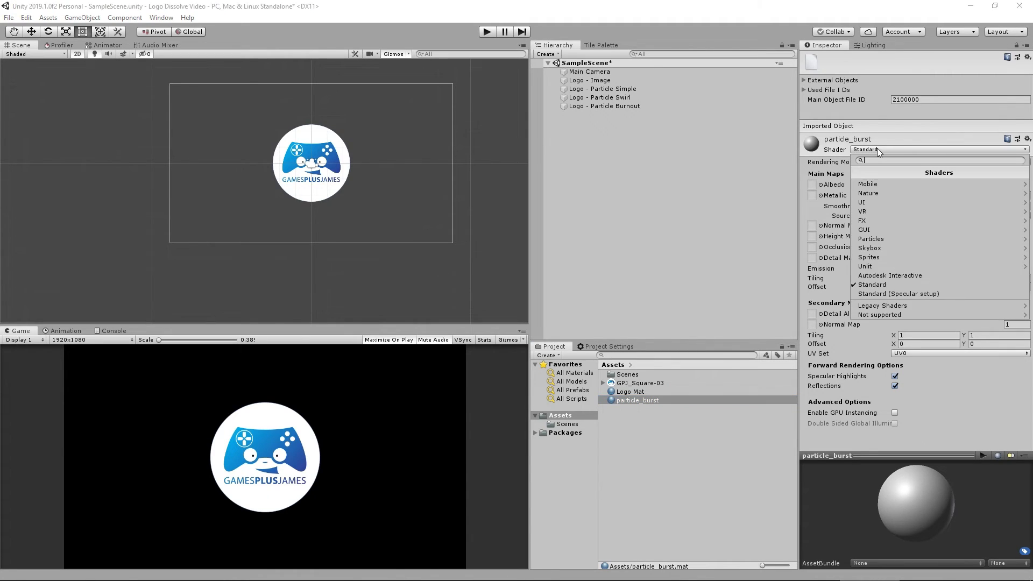
left_click(886, 237)
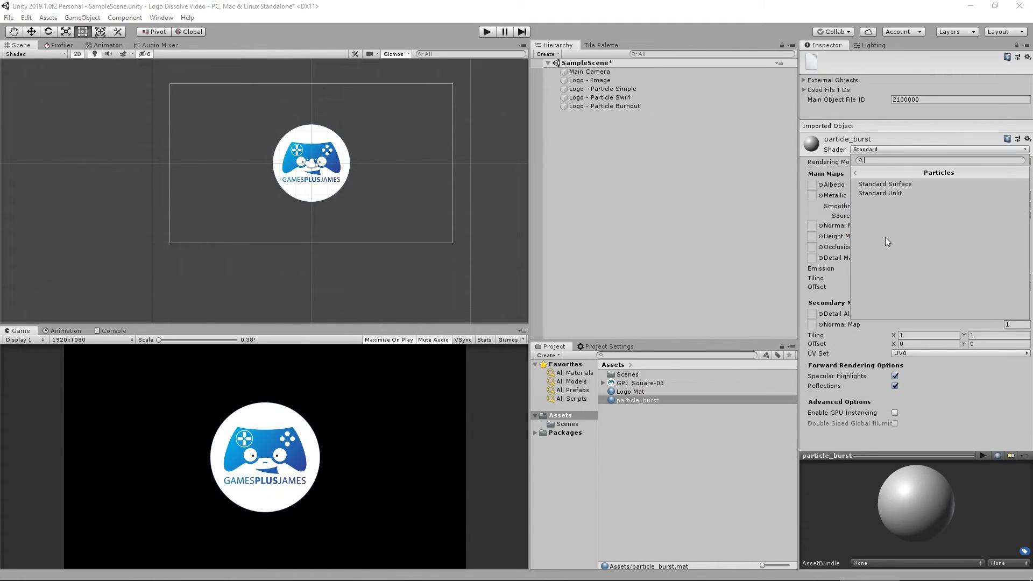
left_click(886, 193)
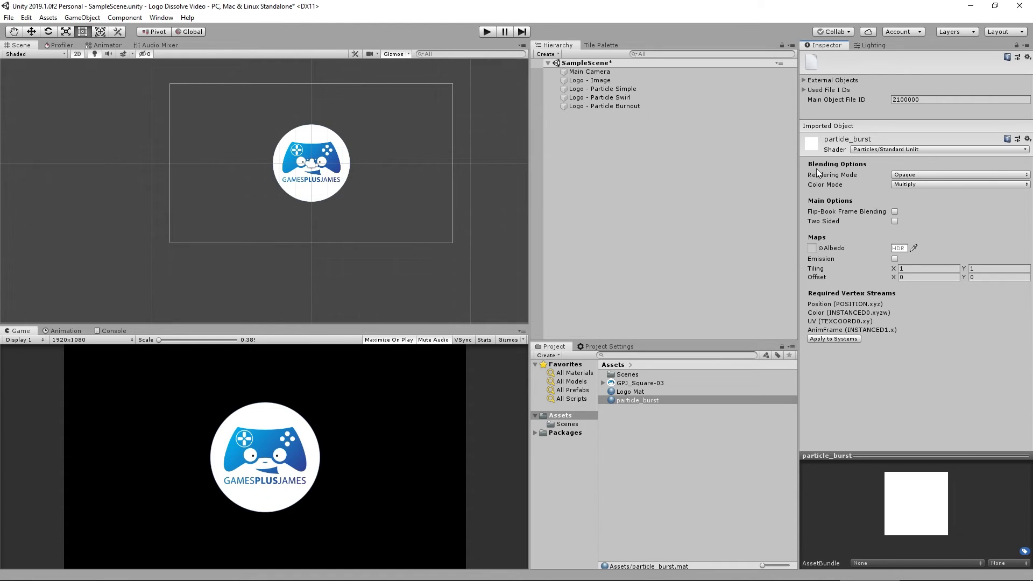
left_click(903, 176)
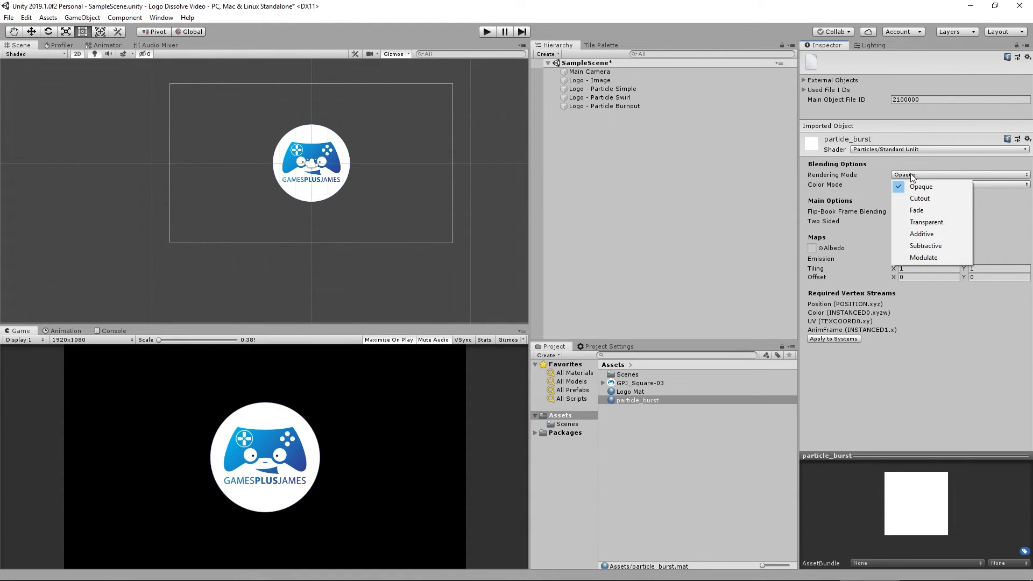
left_click(923, 235)
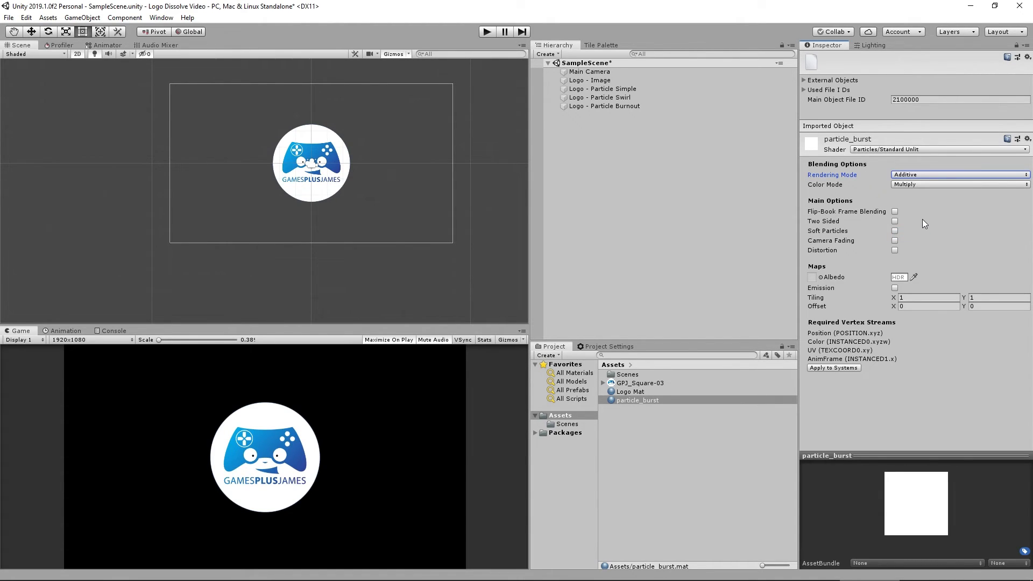
Assign the Default-Particle texture as the particle_burst material's albedo map.
left_click(821, 277)
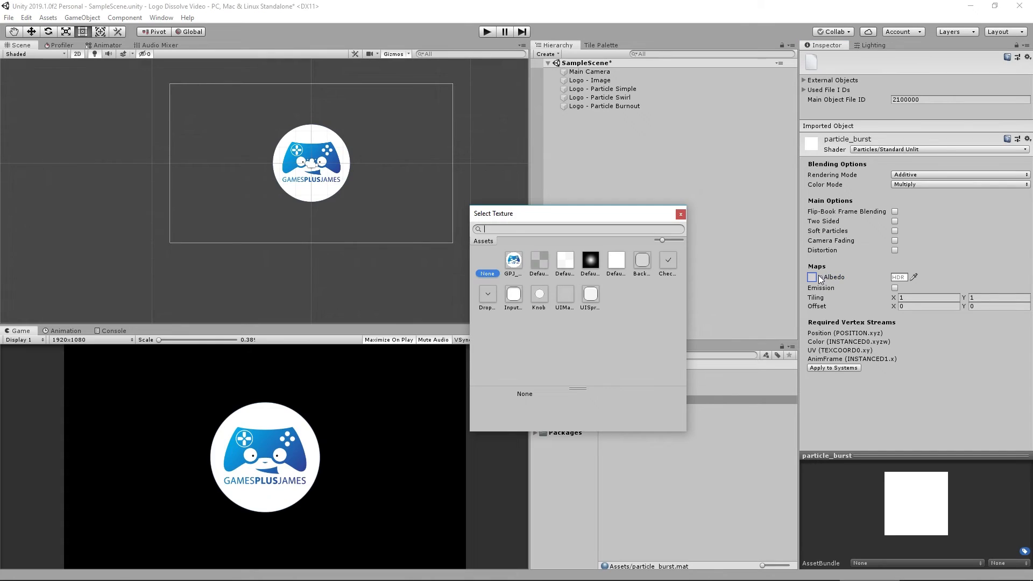
left_click(592, 260)
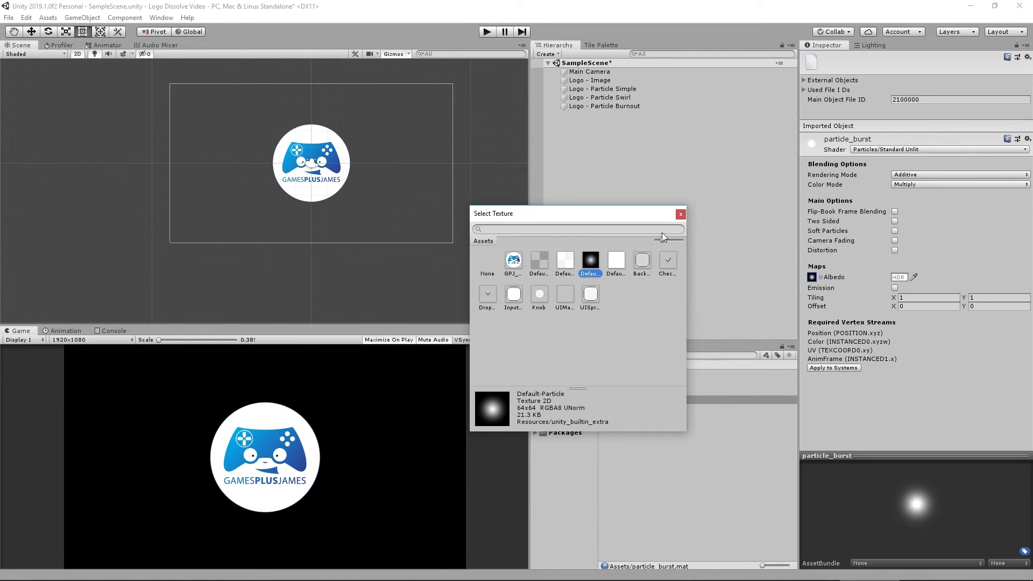
double_click(590, 257)
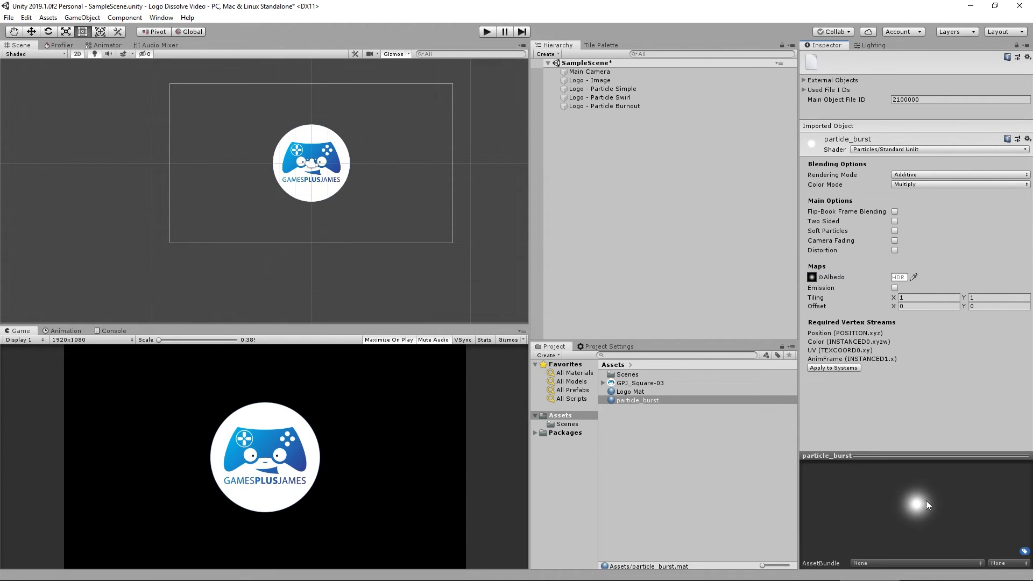
Assign the particle_burst material to the renderer of all three particle systems.
left_click(625, 89)
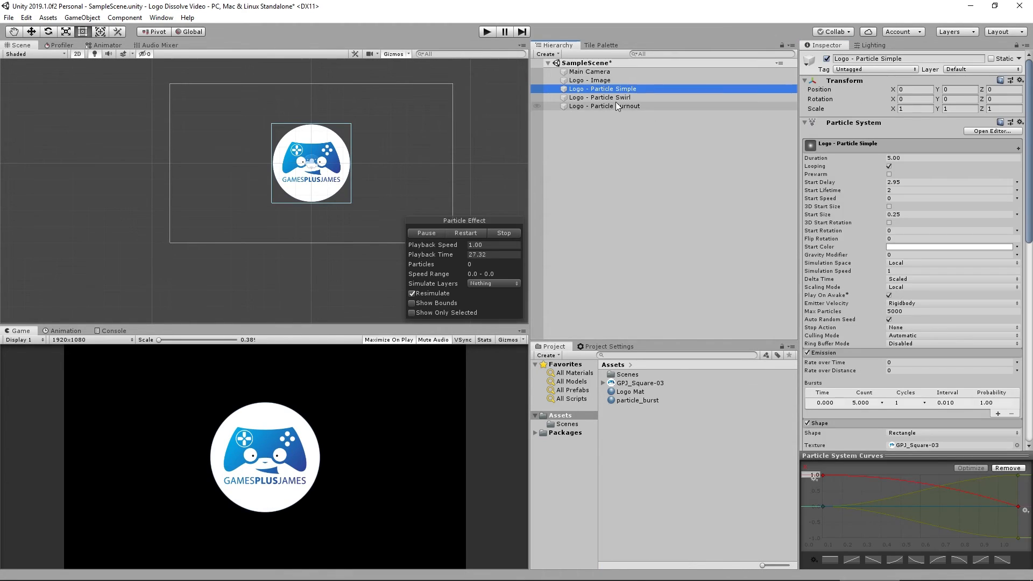
left_click(616, 102, "shift")
scroll(855, 322, "down", 10)
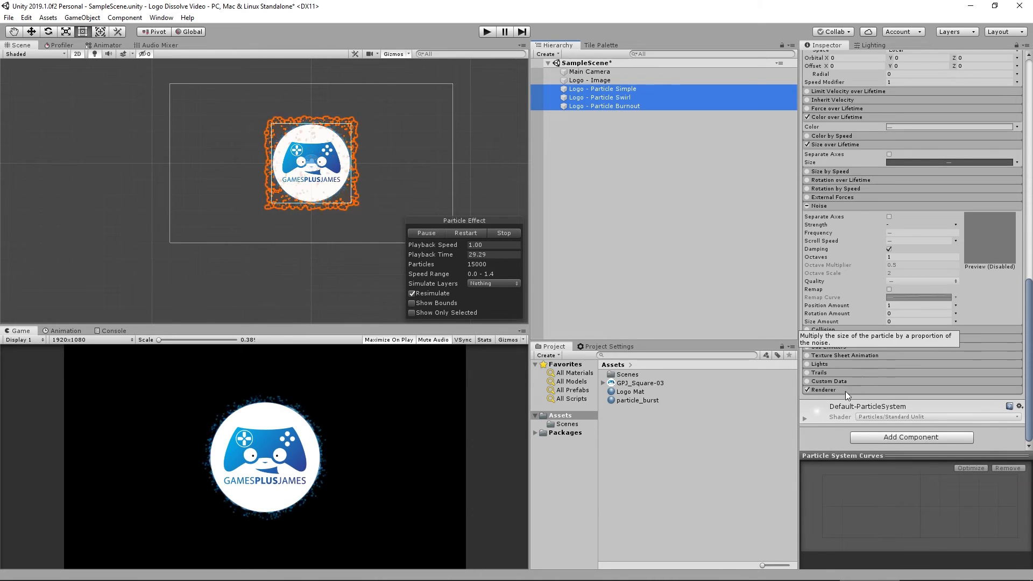
left_click(829, 390)
scroll(836, 371, "down", 8)
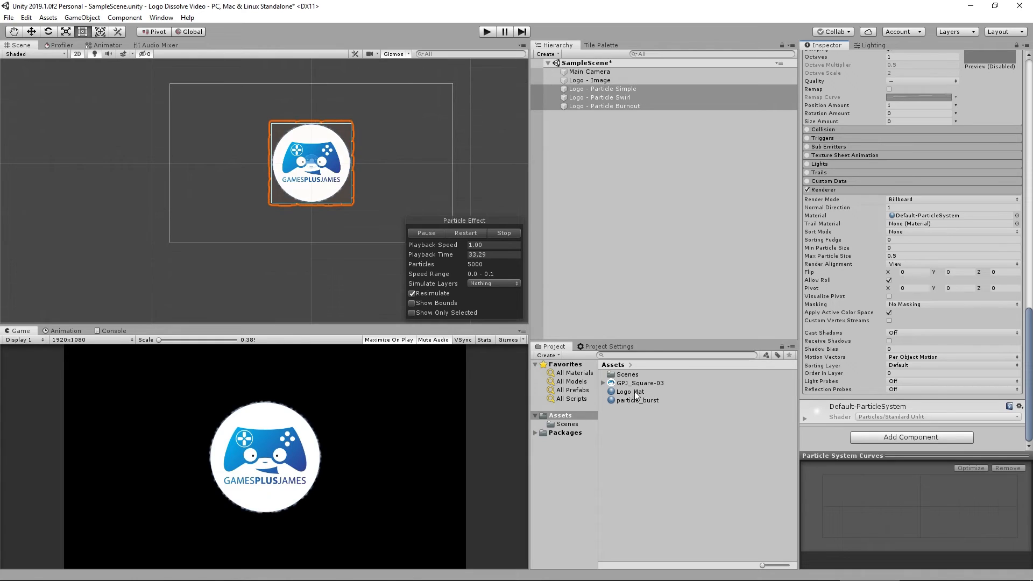
left_click_drag(639, 401, 915, 214)
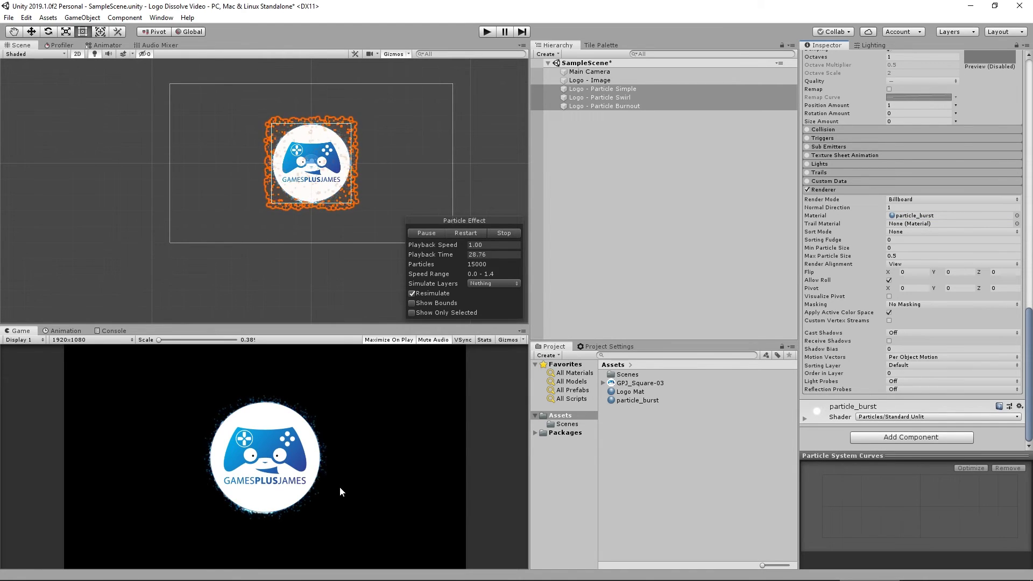
Select the logo image and all particle systems and restart the combined effect preview.
left_click(622, 213)
left_click(596, 80)
left_click(598, 105, "shift")
left_click(466, 232)
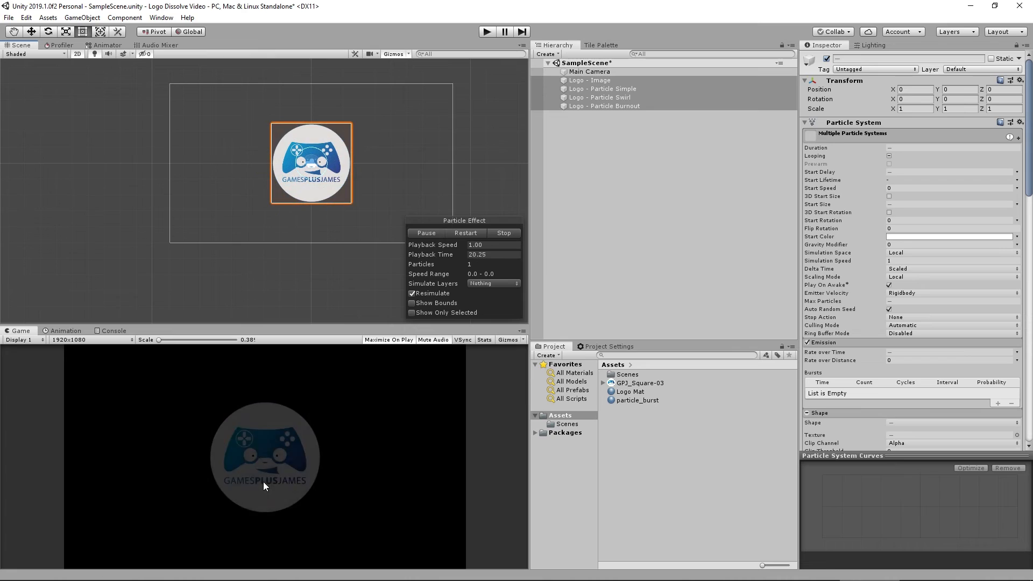
Add a Post-process Layer component to the Main Camera.
left_click(747, 478)
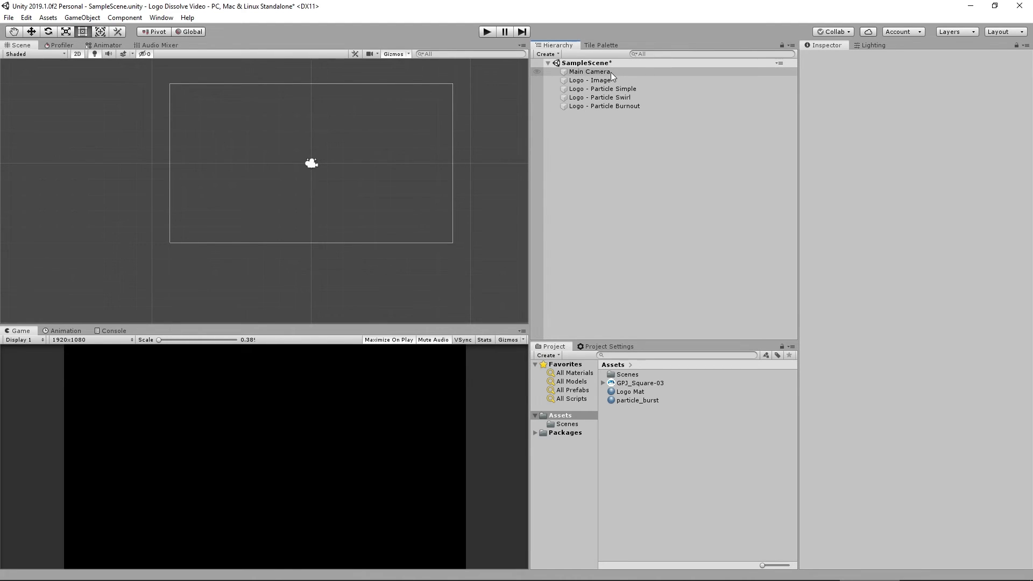
left_click(588, 73)
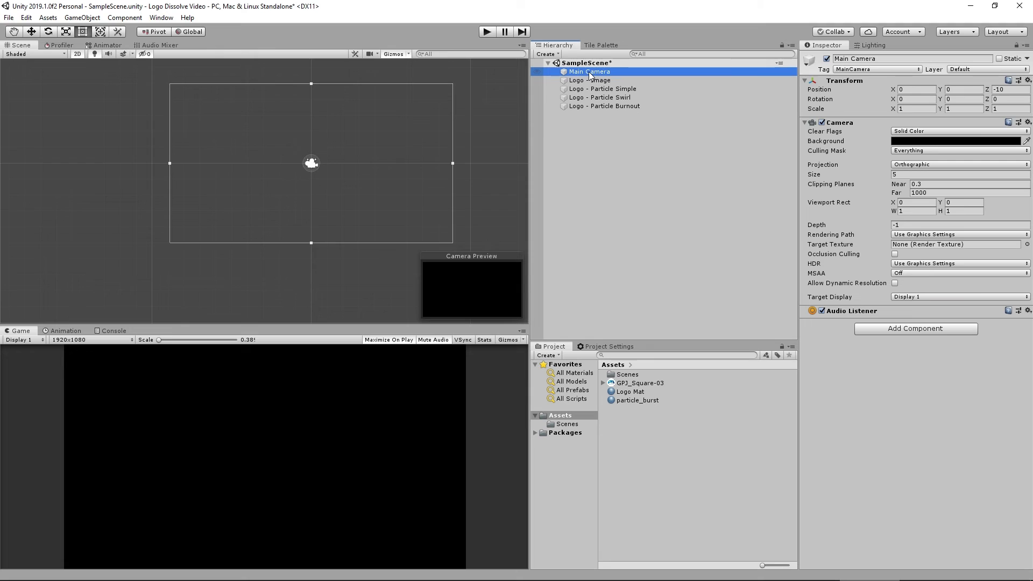
left_click(937, 330)
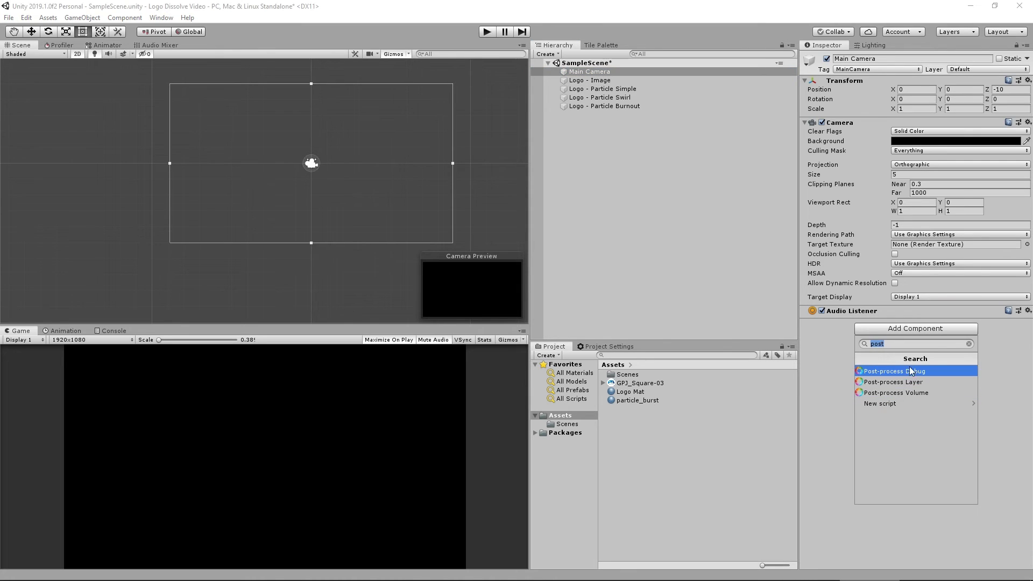
type("post")
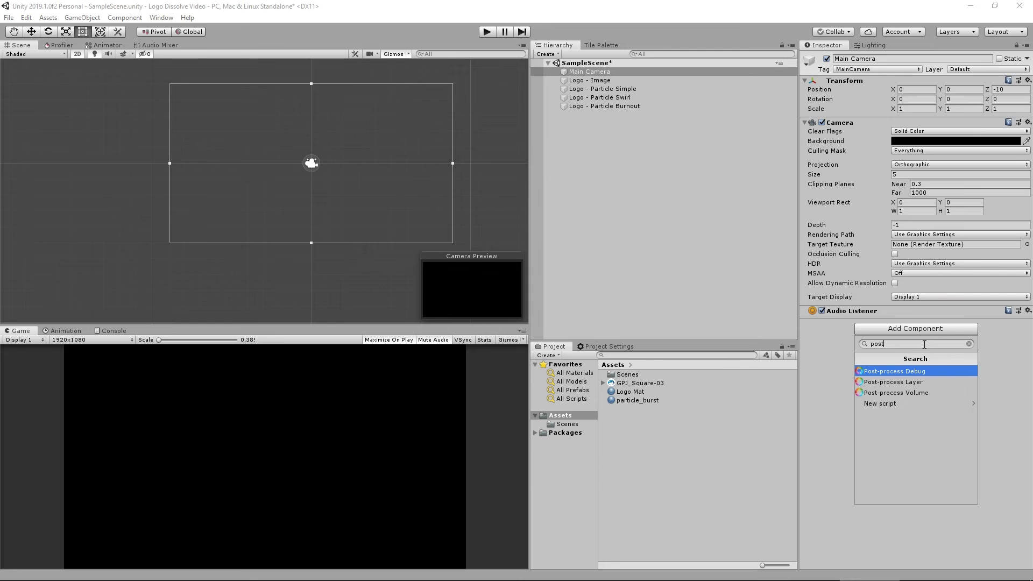
left_click(900, 382)
Add a Post-process Volume component to the Main Camera and set the Post-process Layer's layer to Everything.
left_click(901, 528)
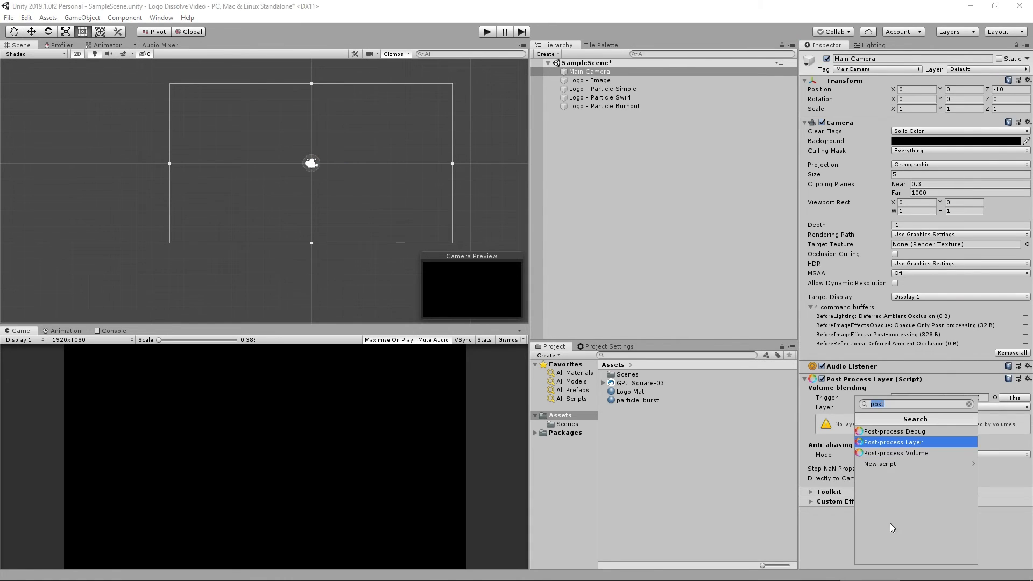
type("pos")
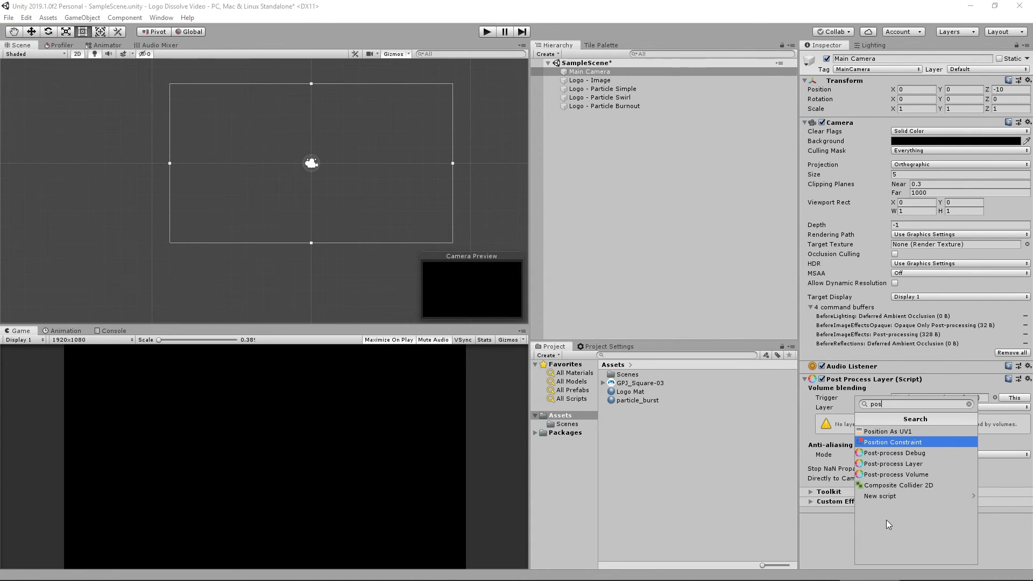
key("Down")
key("Down")
key("Down")
key("Return")
left_click(919, 412)
left_click(931, 434)
Create a new profile for the post-process volume and add a Bloom effect override.
scroll(857, 451, "down", 3)
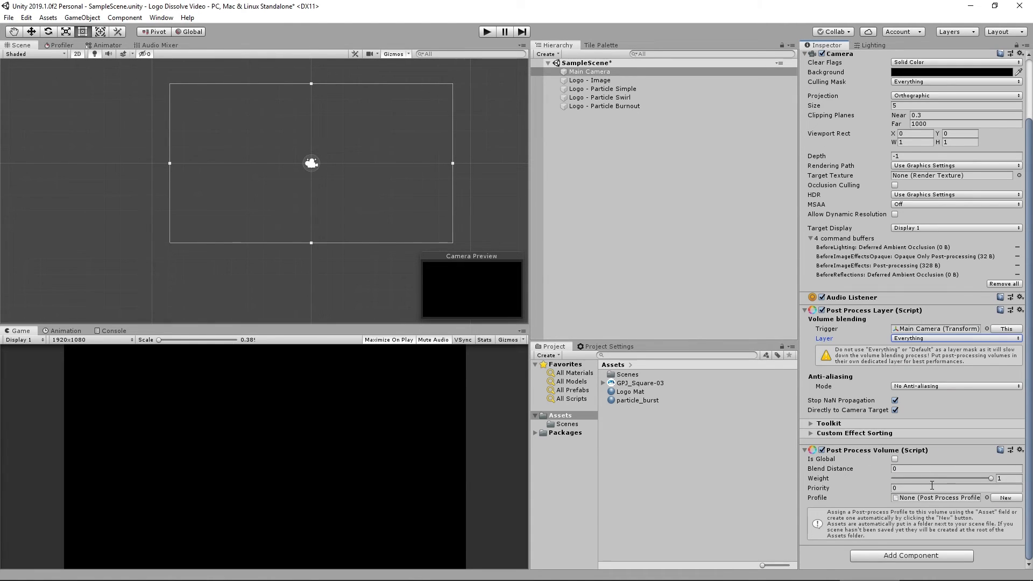
left_click(1008, 499)
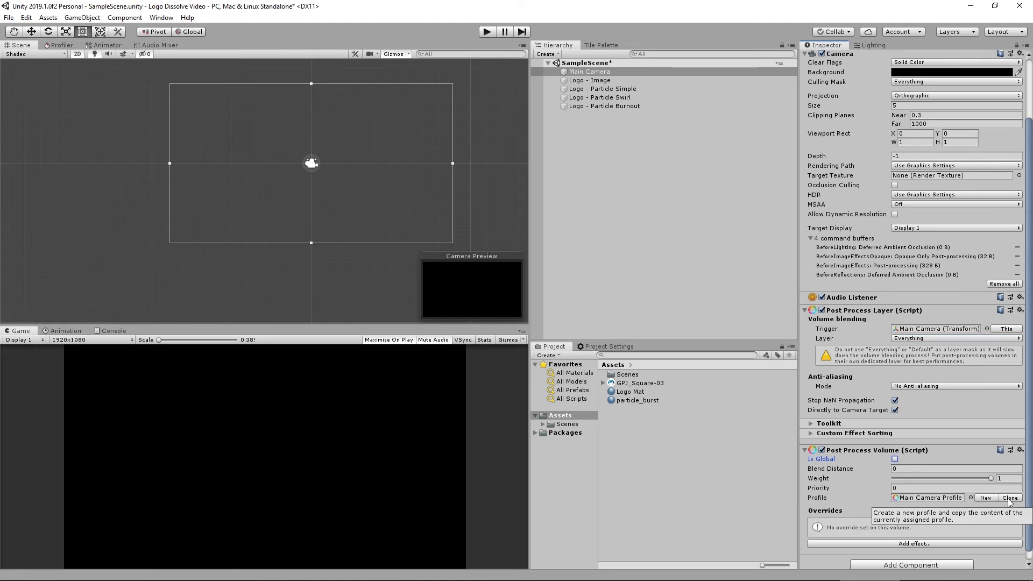
left_click(913, 544)
left_click(846, 458)
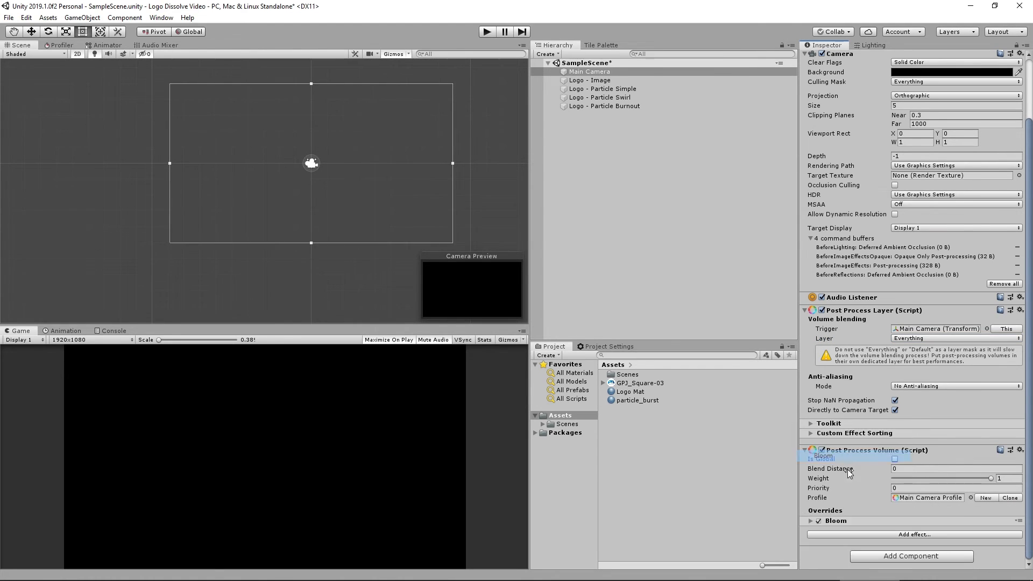
left_click(829, 524)
Enable the Bloom Intensity override at 1 and enter Play mode to preview the logo effect.
scroll(950, 443, "down", 5)
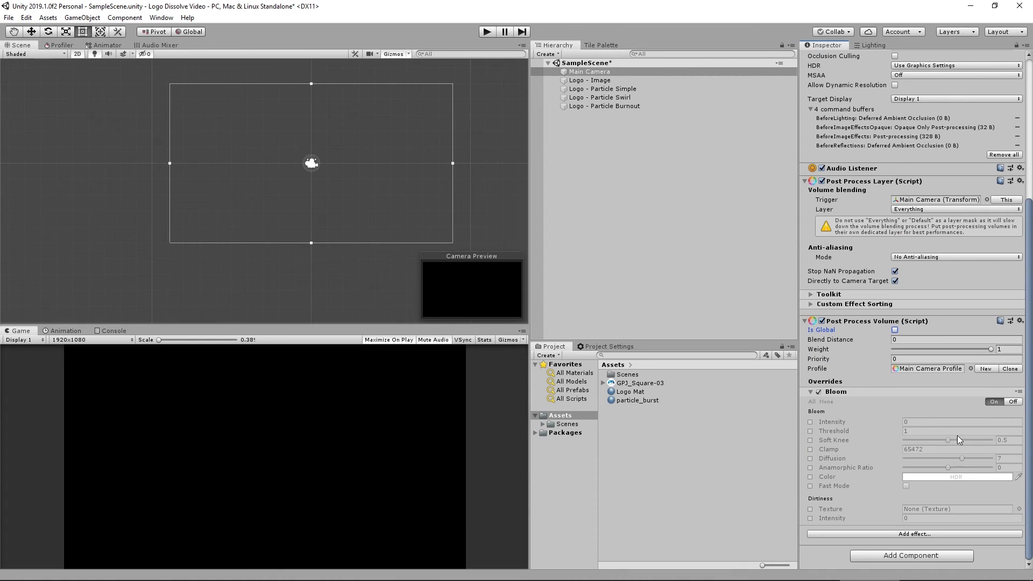
left_click(810, 421)
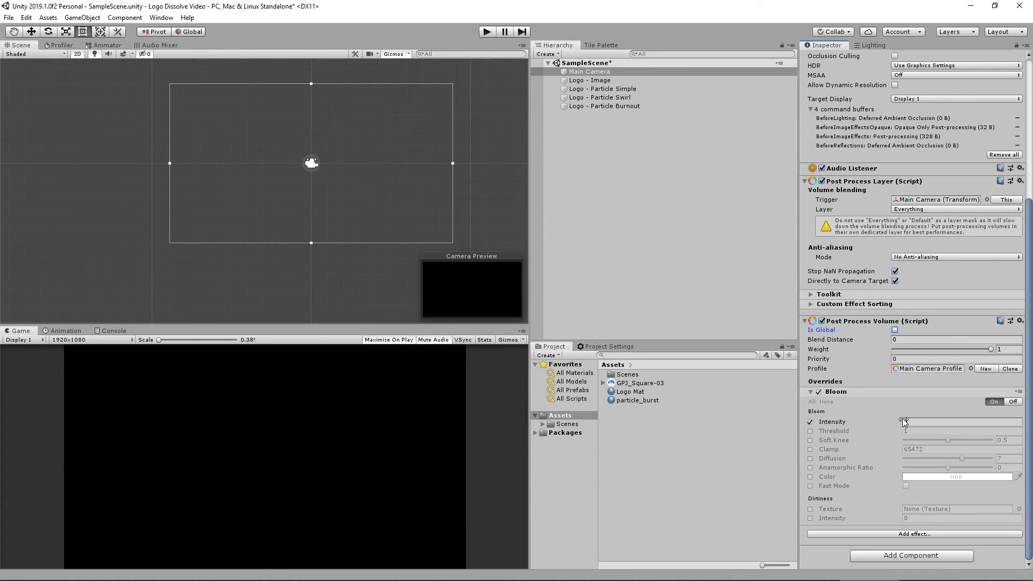
left_click(1013, 423)
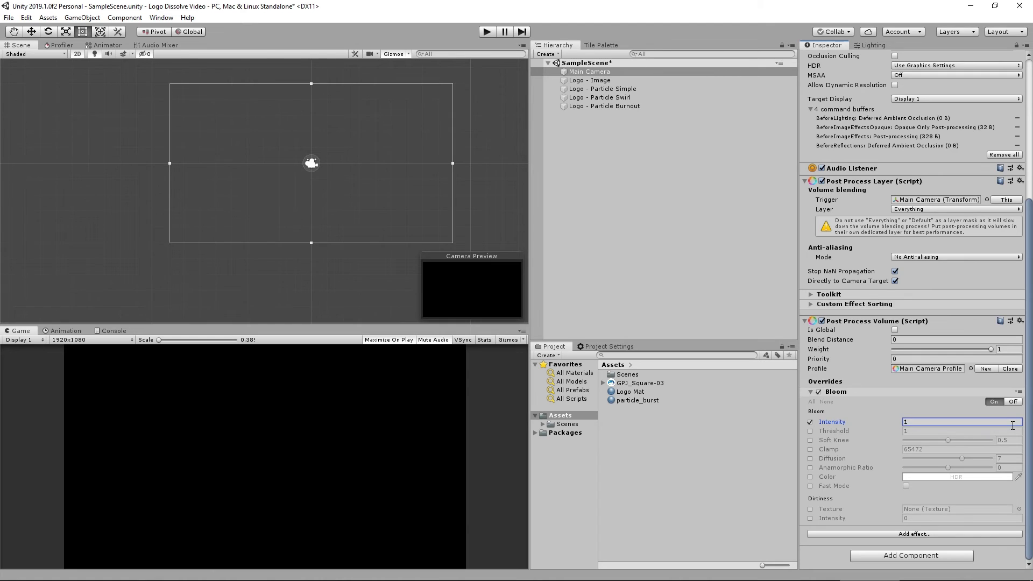
left_click(487, 32)
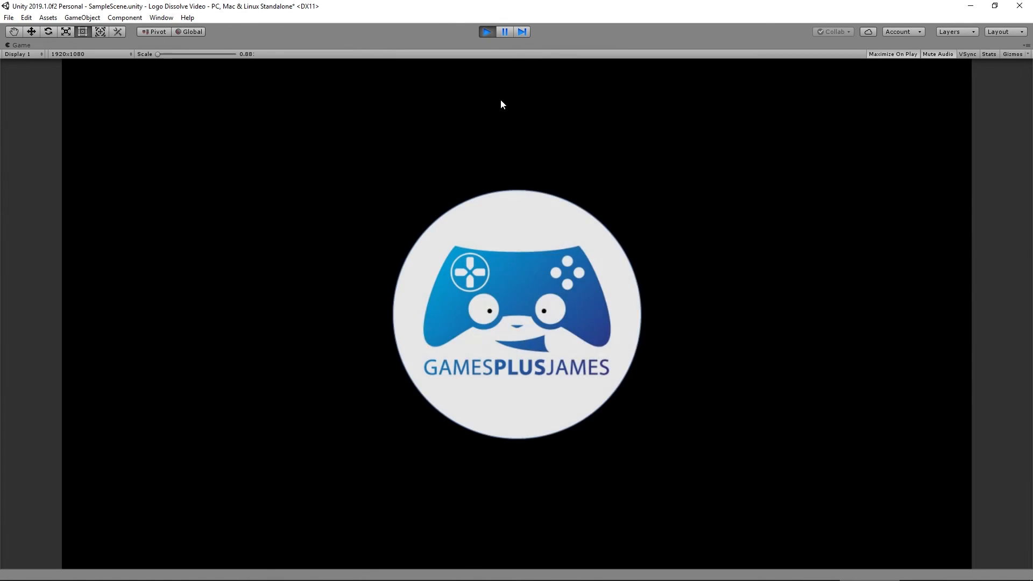
Exit Play mode and make the Main Camera's post-process volume global.
left_click(487, 32)
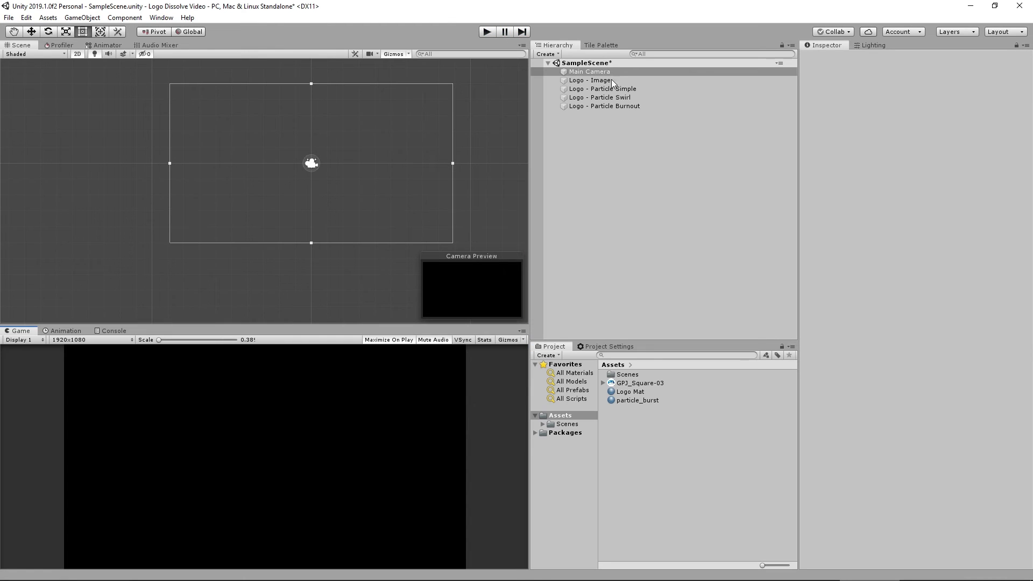
scroll(866, 514, "down", 5)
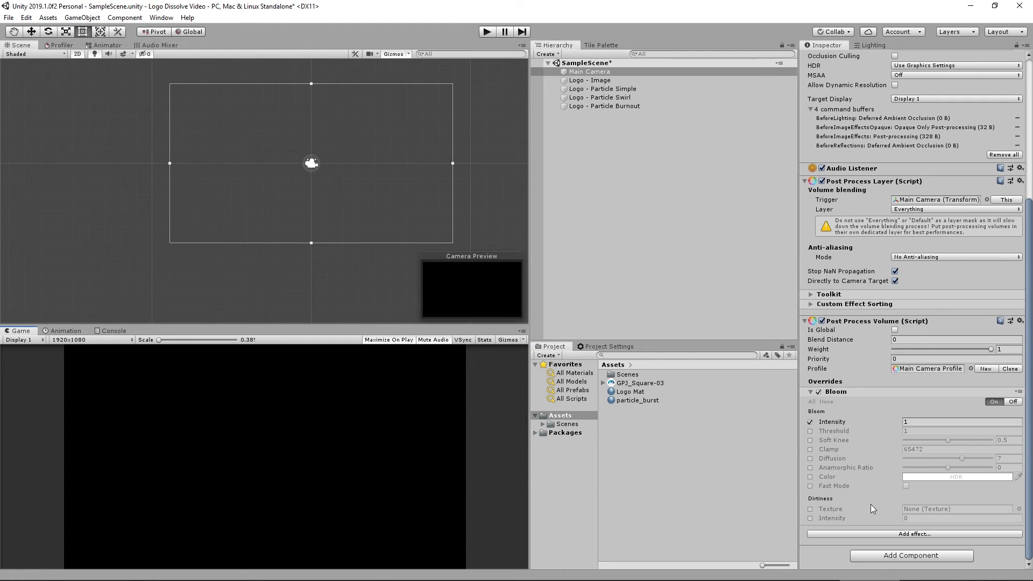
left_click(895, 340)
Preview the logo image and the three particle systems together in the Scene view.
left_click(588, 79)
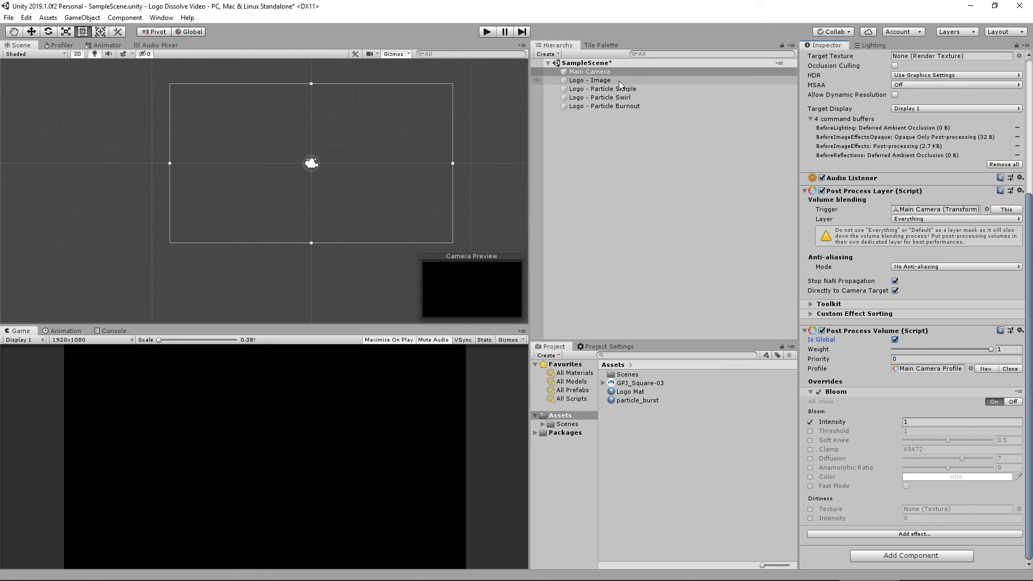
left_click(613, 105, "shift")
left_click(476, 234)
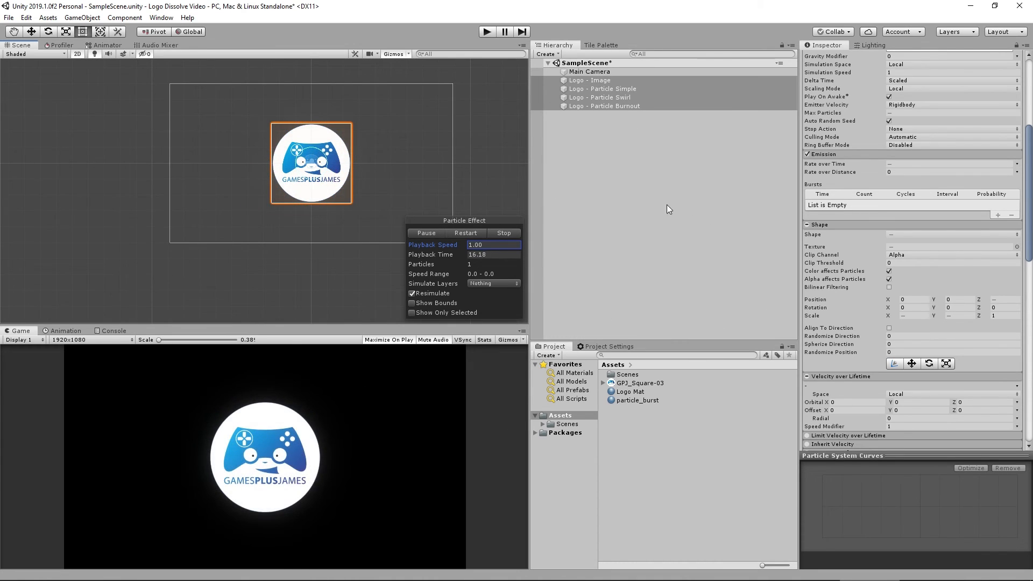
left_click(631, 158)
left_click(592, 72)
left_click(621, 157)
left_click(615, 89)
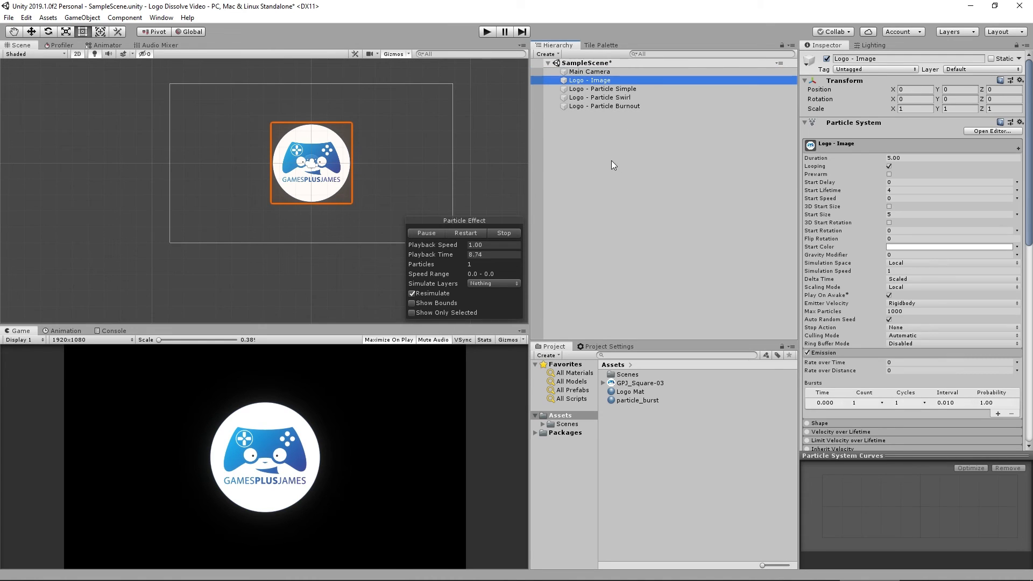
left_click(611, 160)
Create a new Particle System in the scene.
right_click(574, 156)
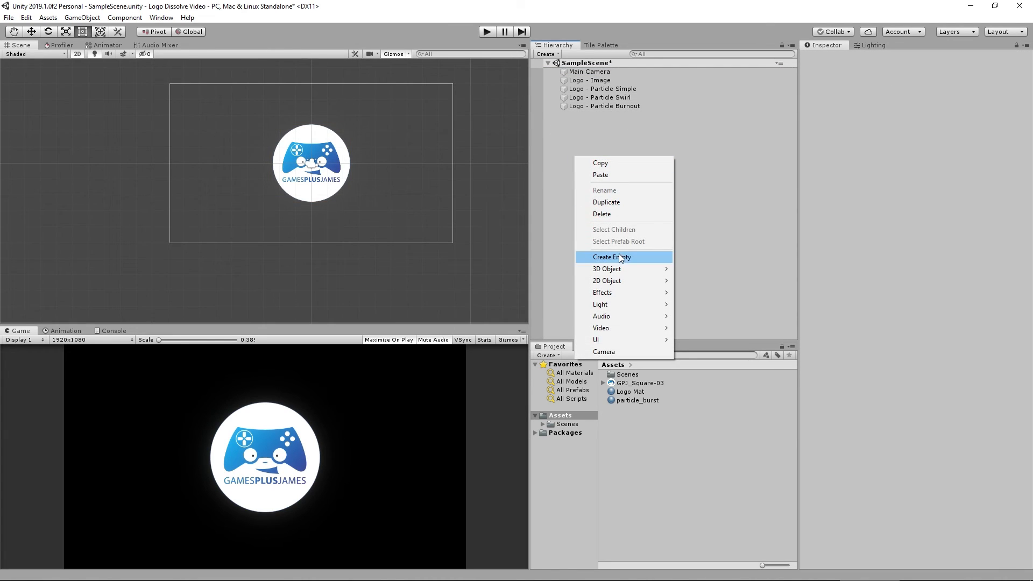
mouse_move(621, 293)
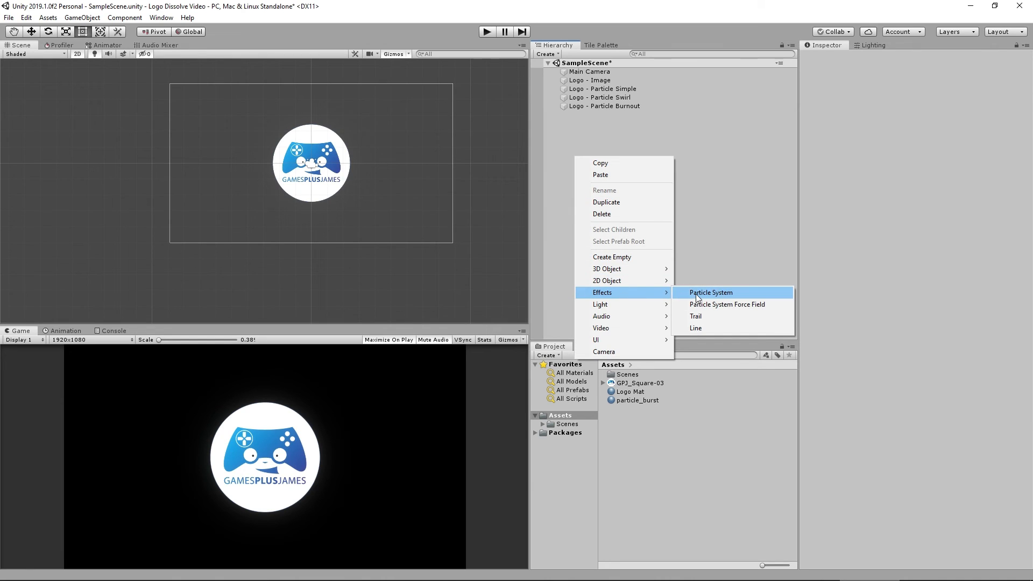
left_click(697, 293)
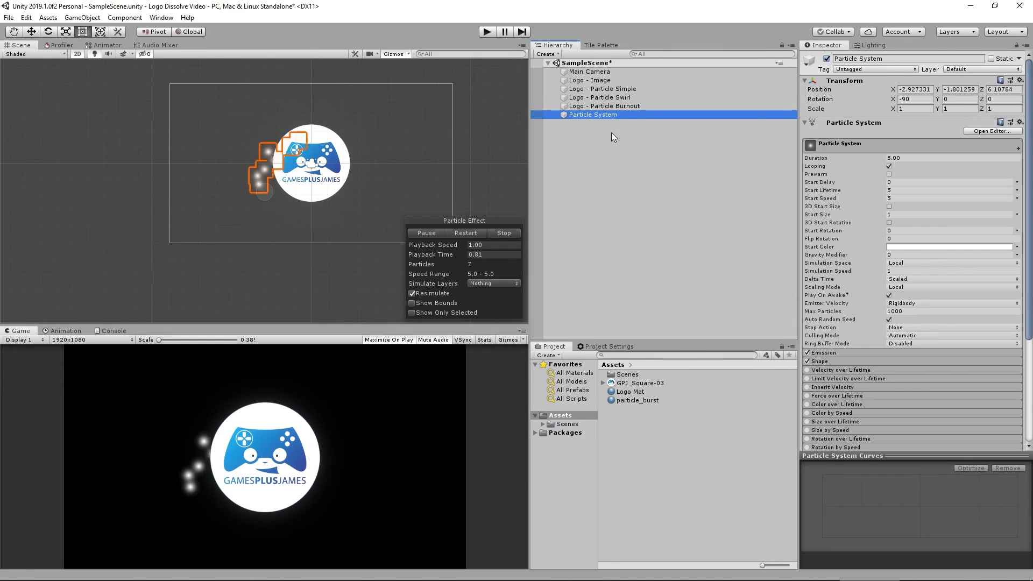
Reset the new particle system's rotation X to 0 and its position to 0, 0, 0.
left_click(922, 98)
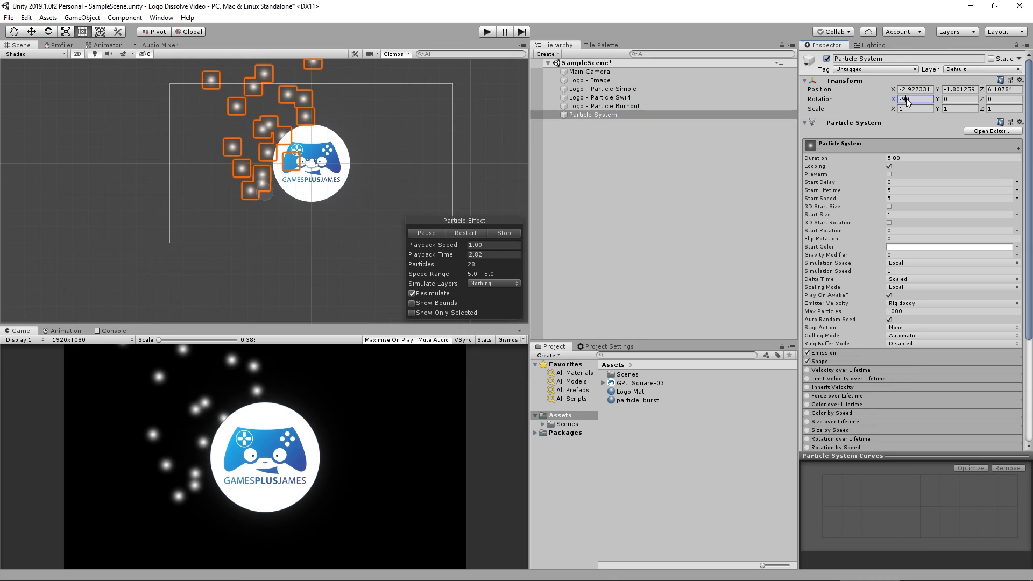
type("0")
left_click(913, 90)
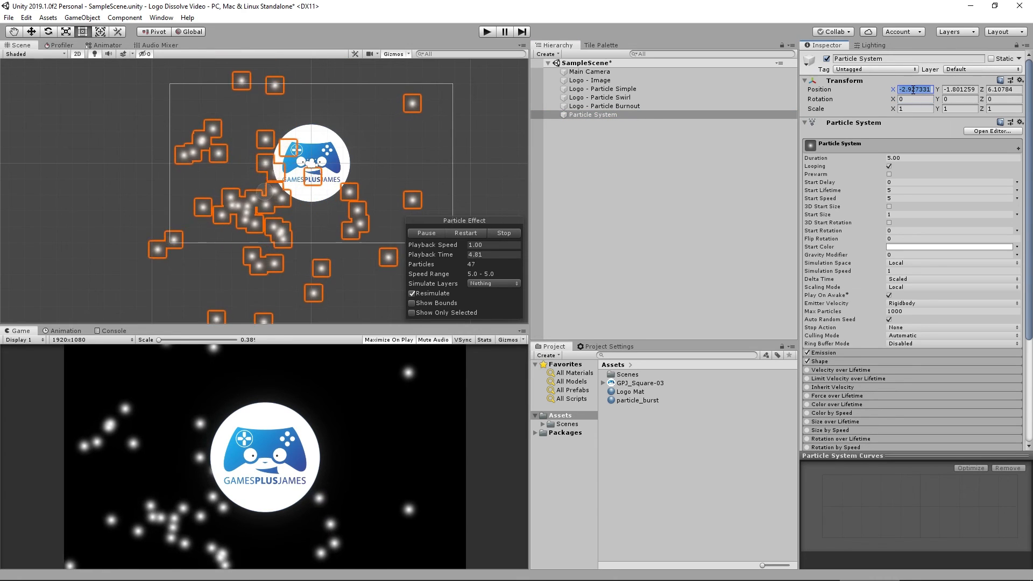
type("0")
key("Tab")
type("0")
key("Tab")
type("0")
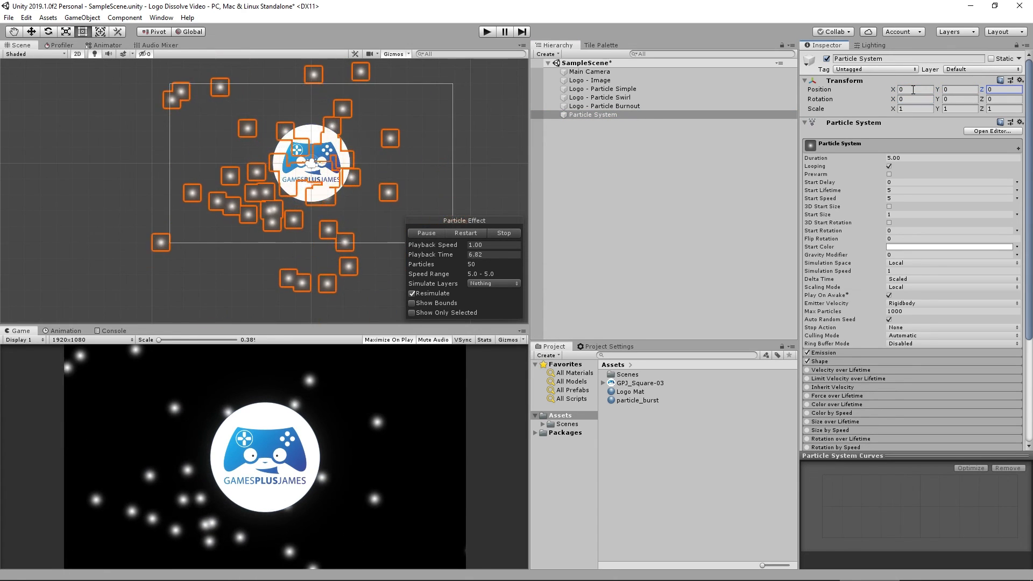
Disable the Emission and Shape modules of the new particle system.
left_click(807, 361)
left_click(807, 353)
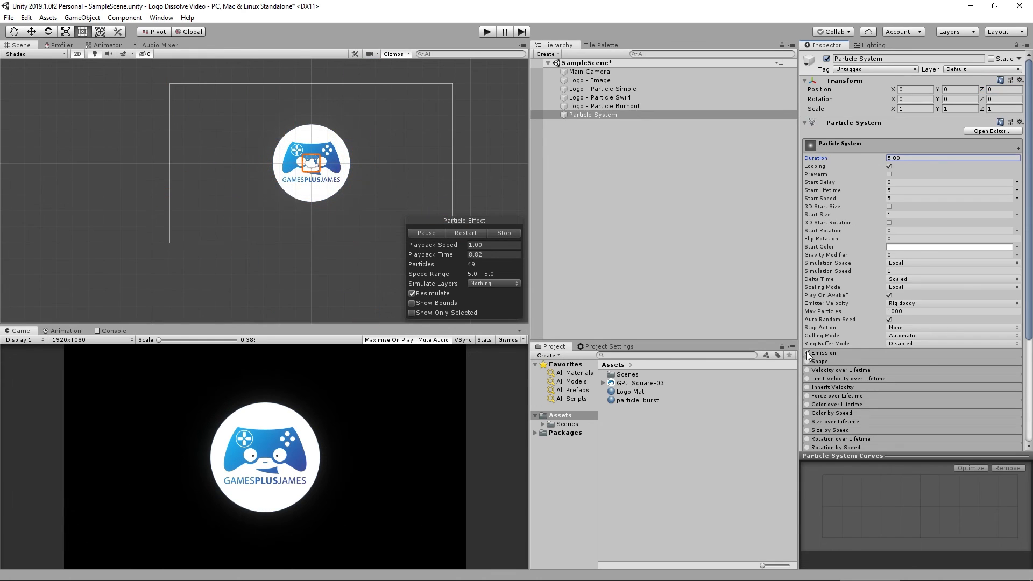
scroll(856, 350, "down", 5)
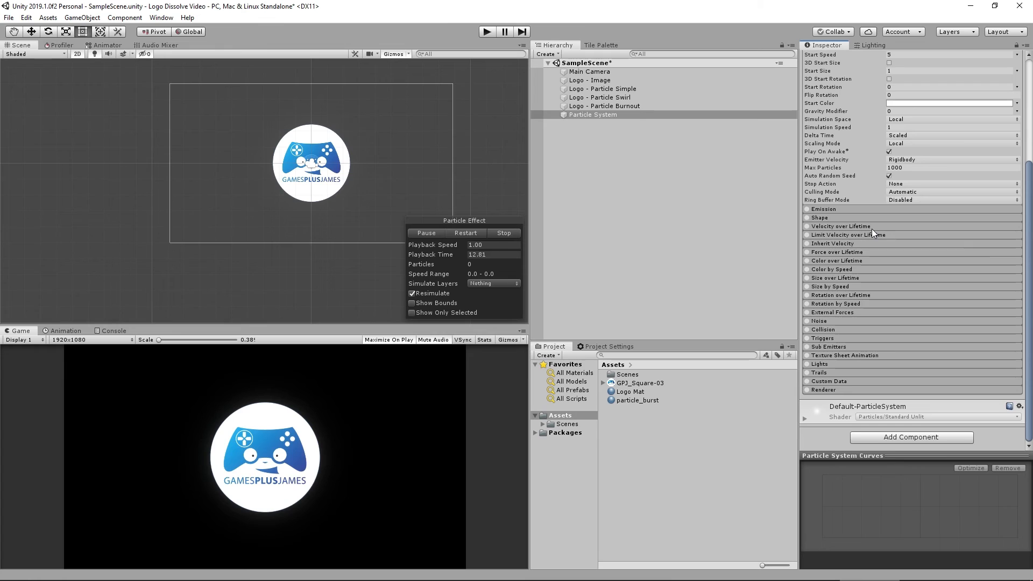
scroll(872, 228, "up", 5)
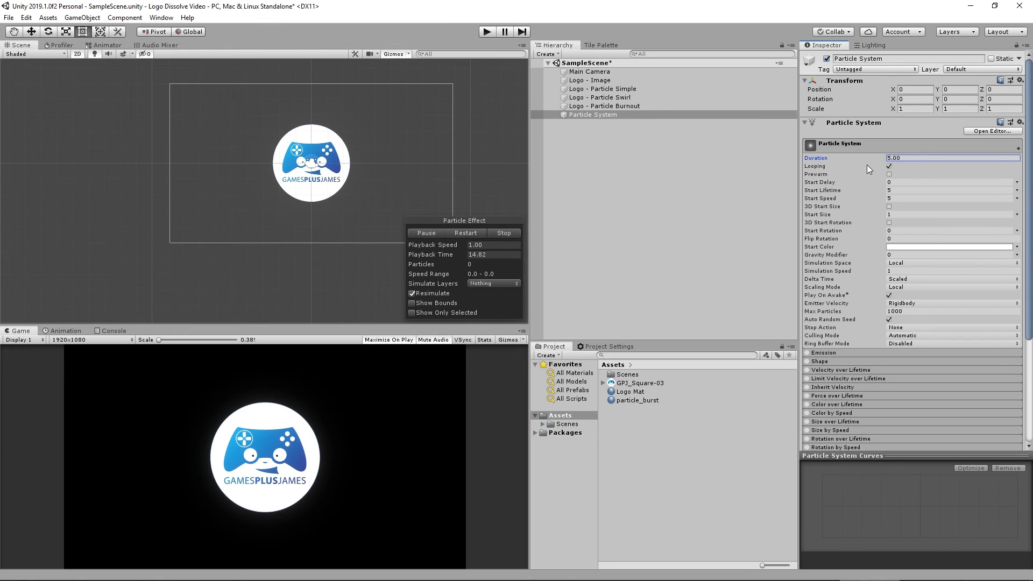
Configure the new particle system with Stop Action Destroy, Duration 6 and Looping turned off.
left_click(900, 326)
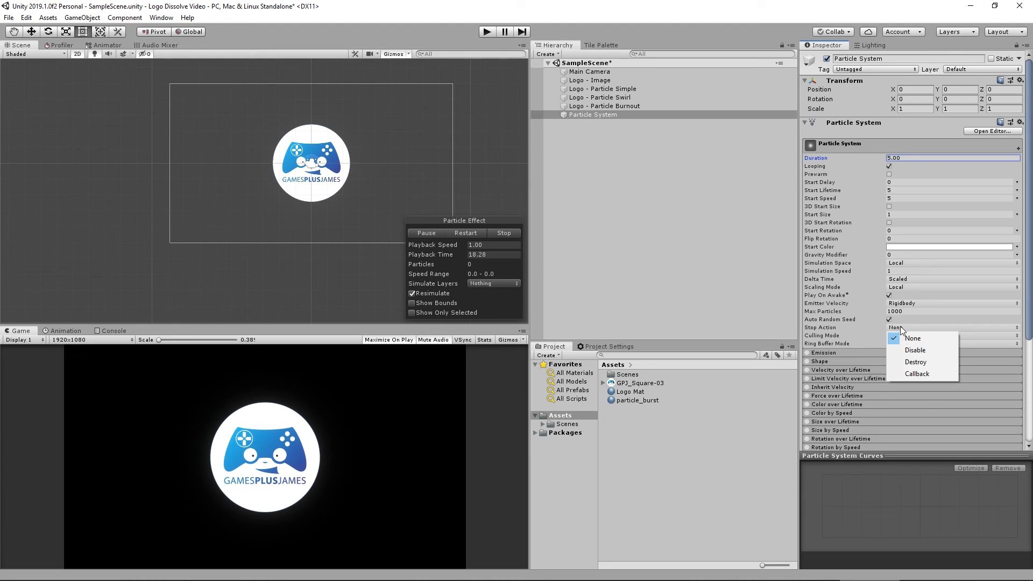
left_click(915, 361)
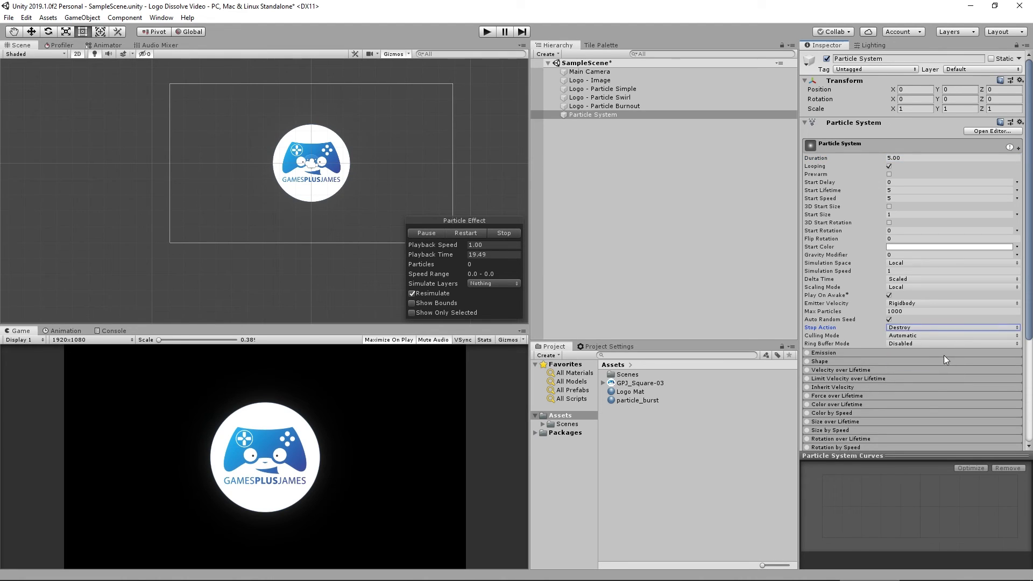
left_click(922, 159)
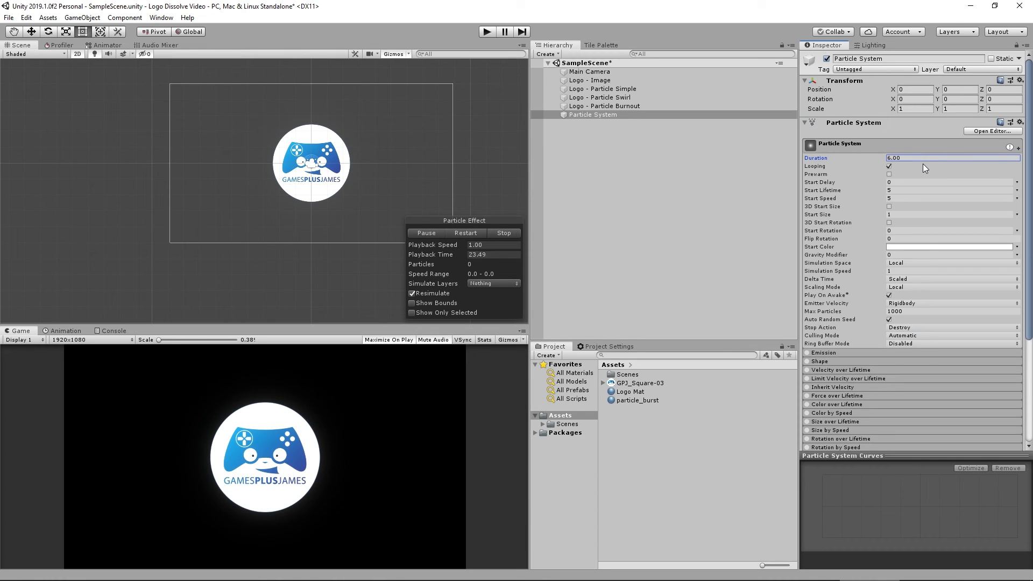
left_click(889, 166)
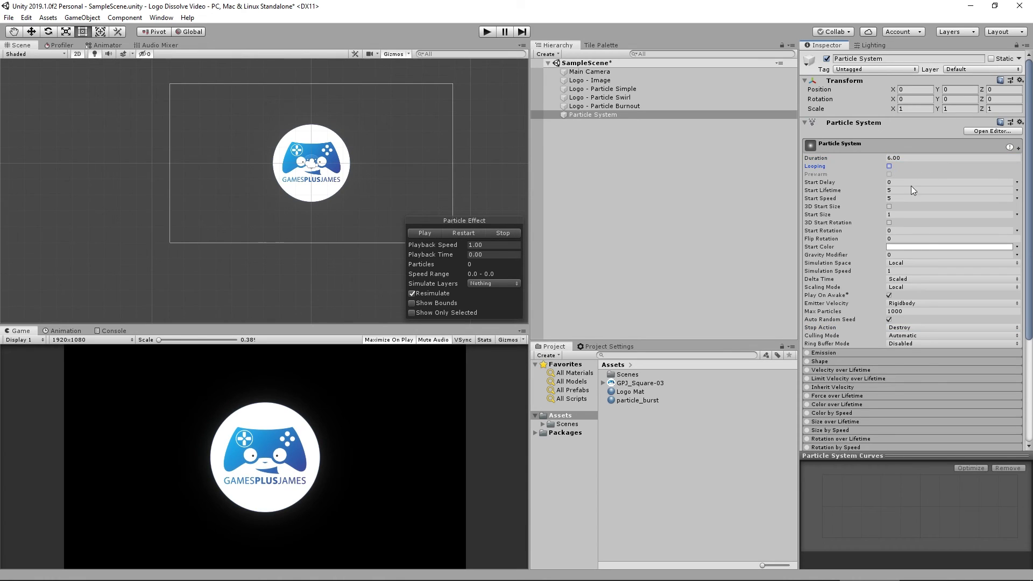
Run the scene in Play mode to preview the effect, then stop it.
left_click(714, 232)
left_click(487, 32)
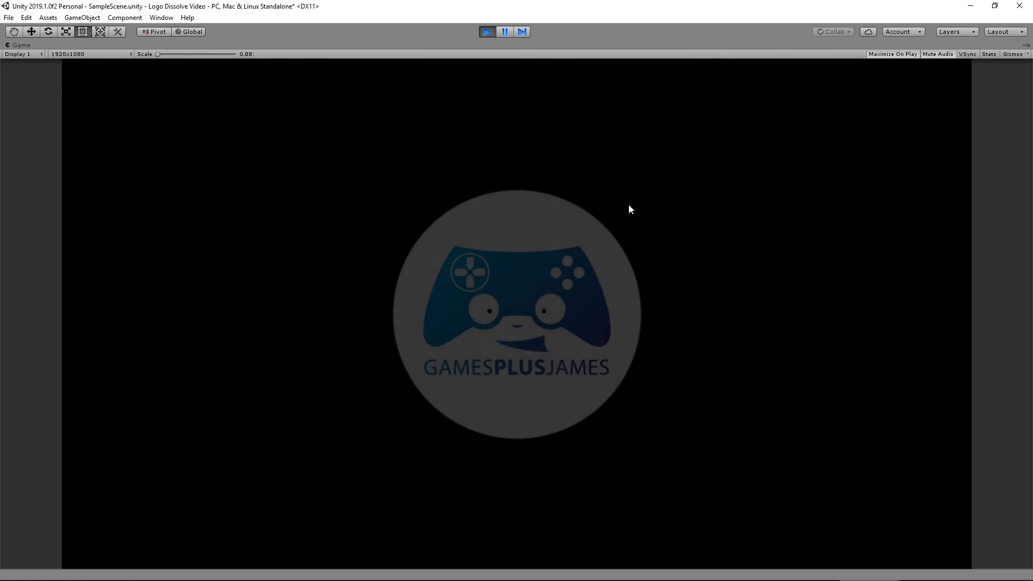
left_click(489, 34)
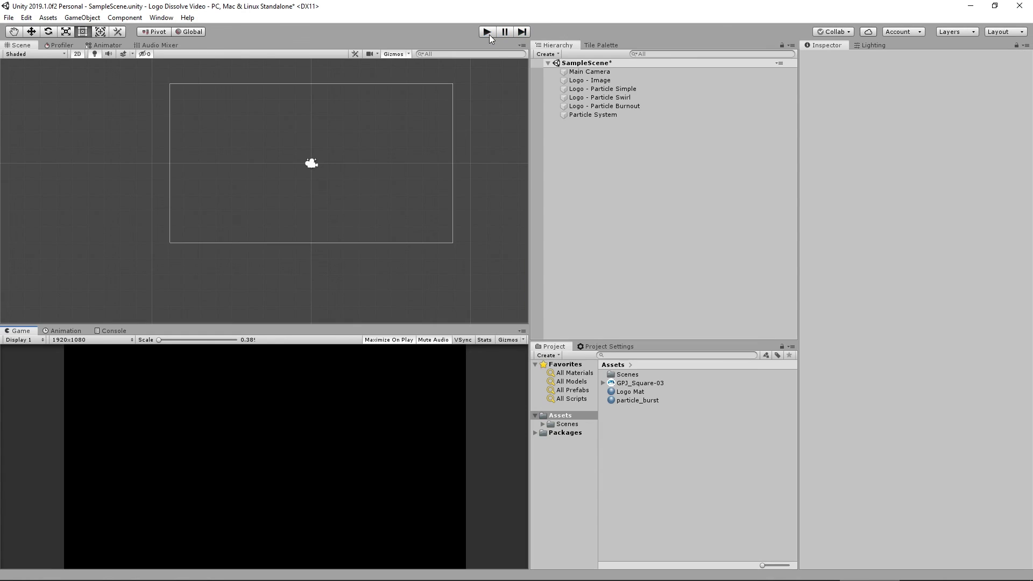
Parent the four logo objects under the new Particle System and test the scene in Play mode.
left_click(587, 114)
left_click(602, 106)
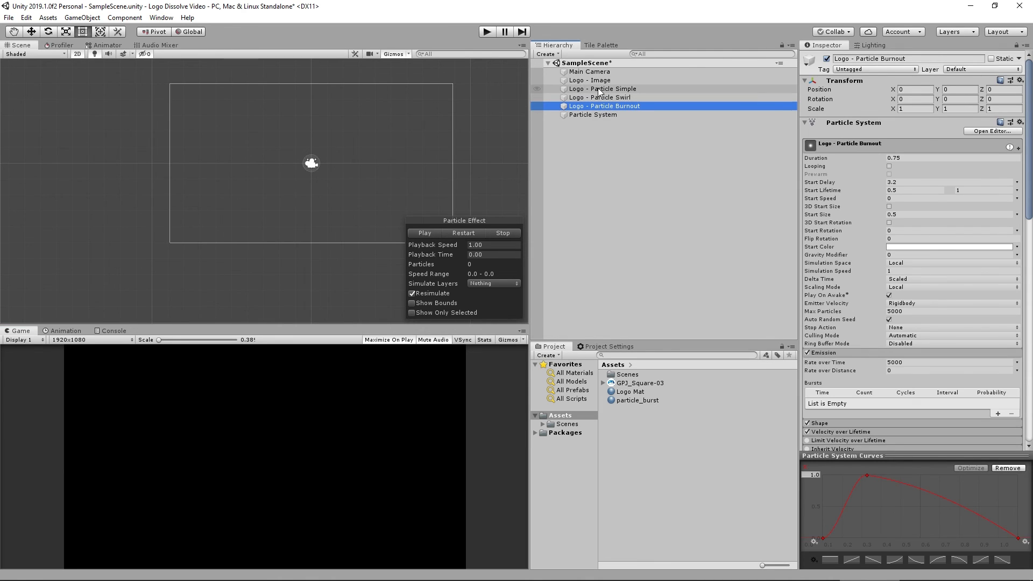
left_click(602, 82, "shift")
left_click_drag(607, 105, 593, 114)
left_click(592, 79)
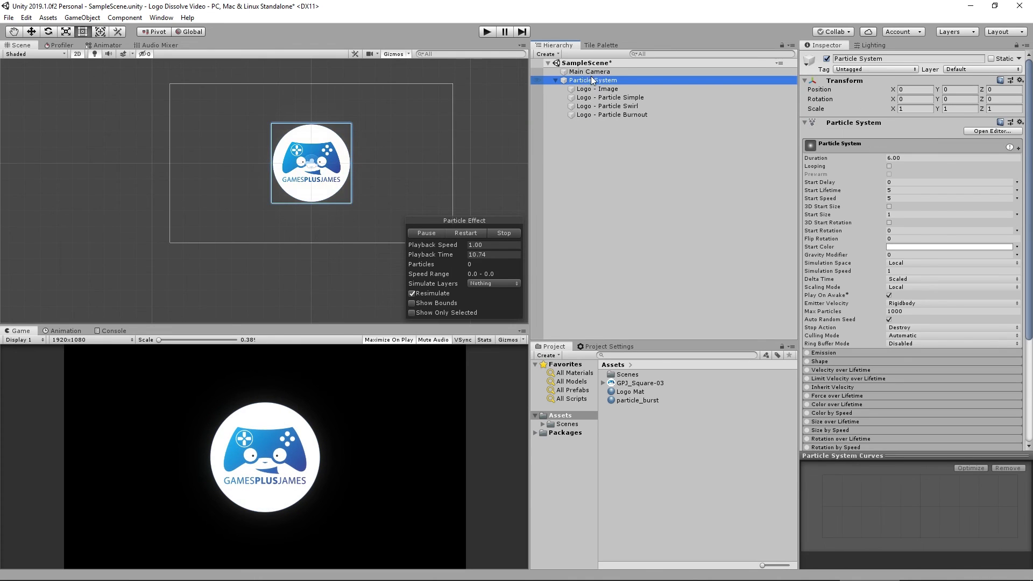
left_click(486, 32)
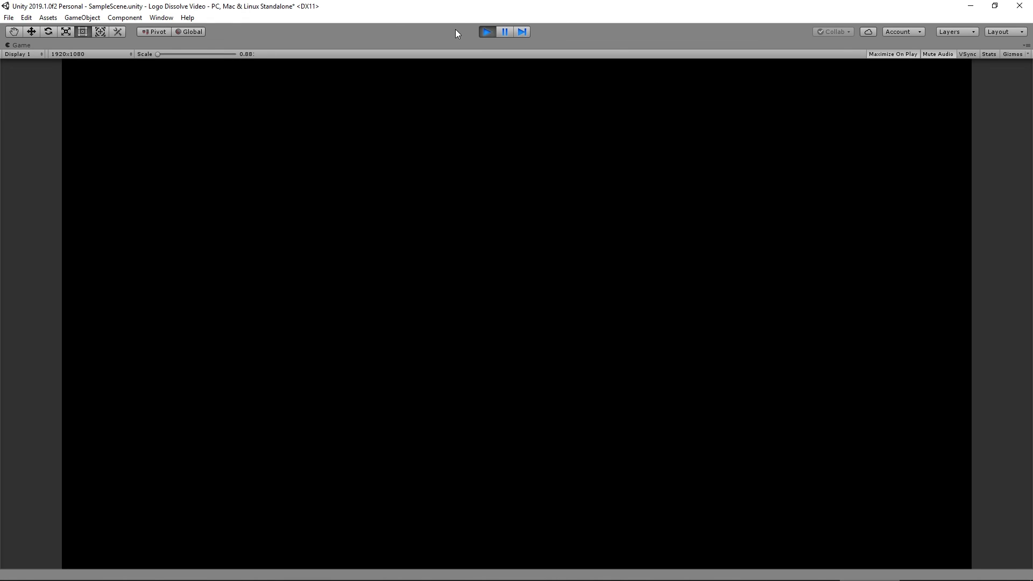
left_click(487, 32)
Turn off Looping on the Logo - Image, Logo - Particle Simple and Logo - Particle Swirl systems.
left_click(592, 80)
left_click(600, 89)
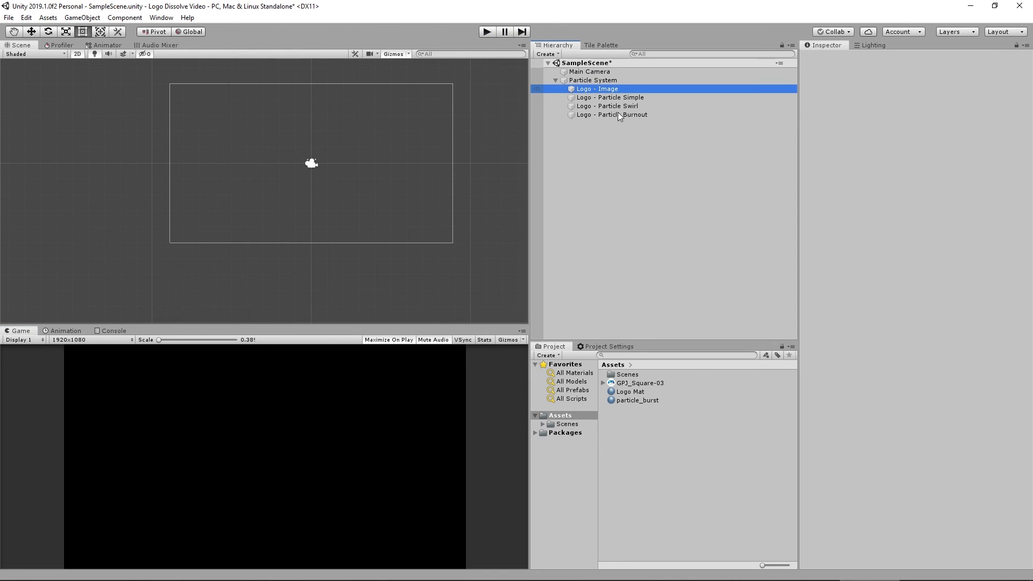
left_click(611, 106, "shift")
left_click(889, 157)
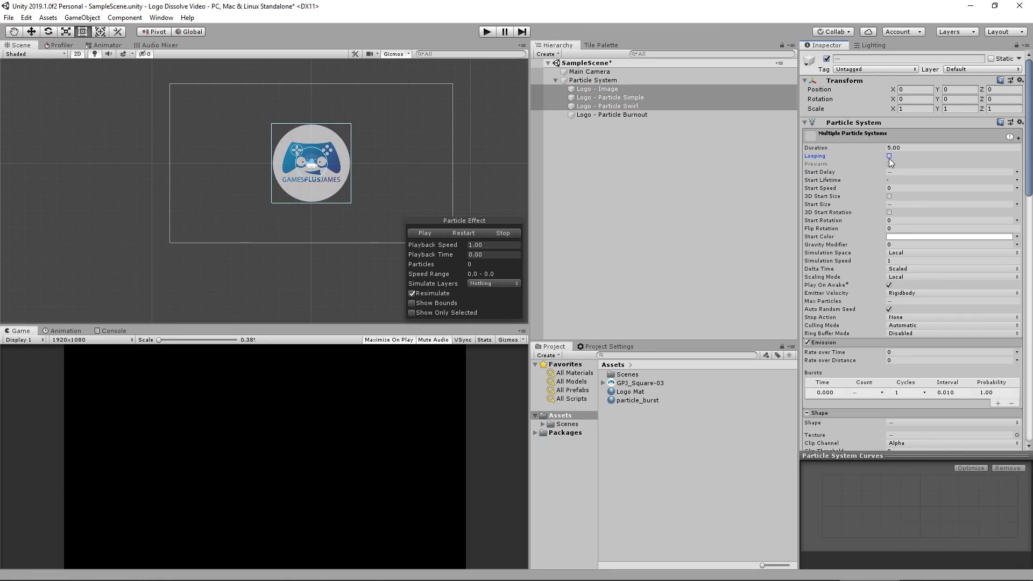
Test the full logo dissolve effect in Play mode.
left_click(600, 189)
left_click(602, 114)
left_click(599, 129)
left_click(487, 32)
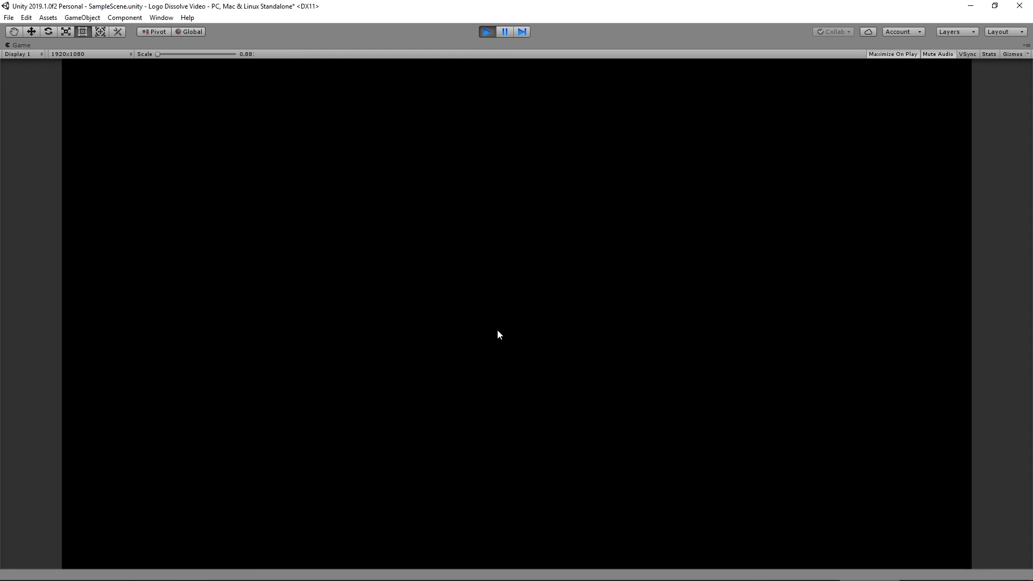
left_click(487, 32)
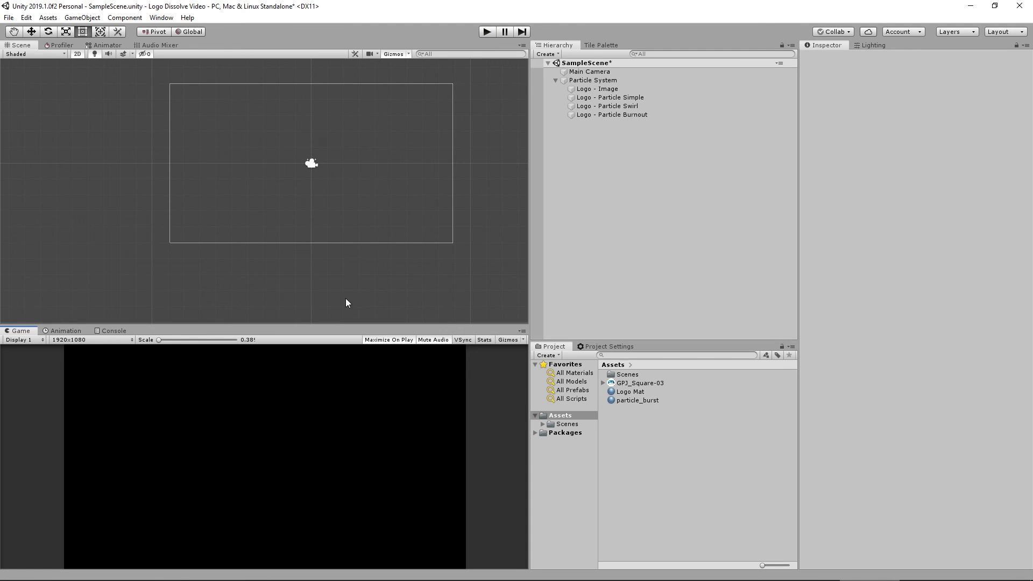
Review the settings of the child particle systems and preview the effect in the Scene view.
left_click(617, 98)
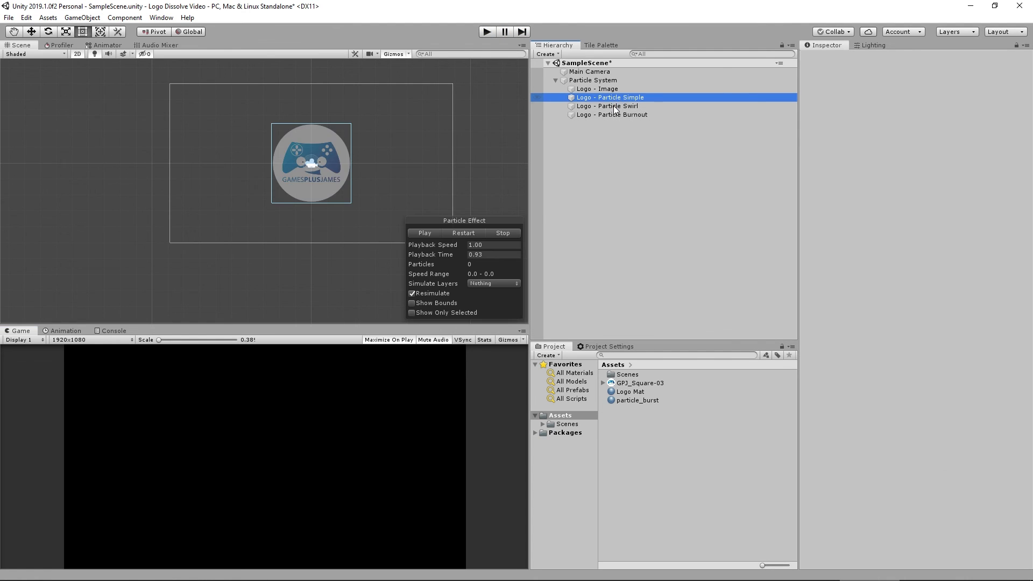
left_click(615, 106, "shift")
scroll(891, 355, "down", 15)
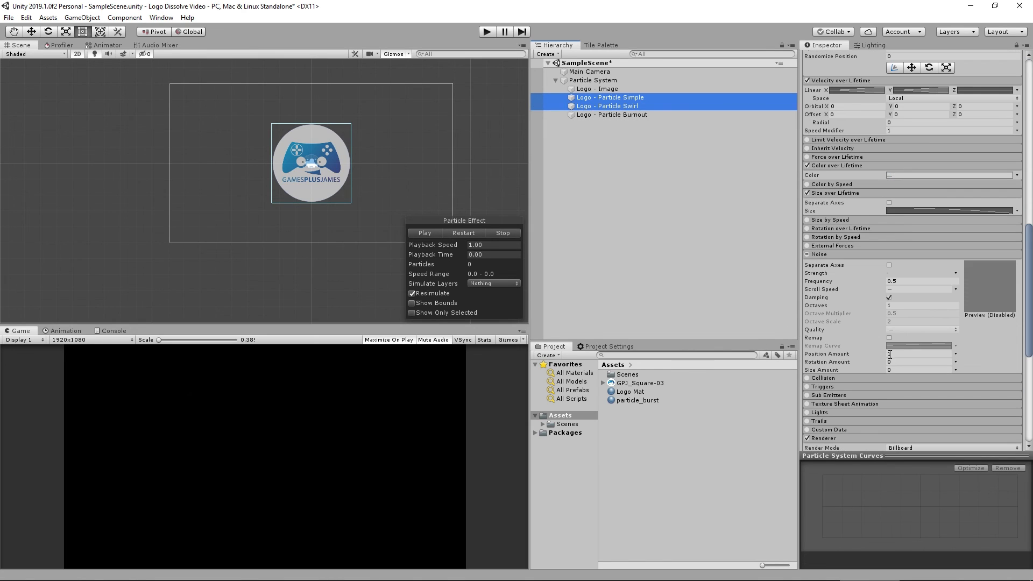
left_click(608, 100)
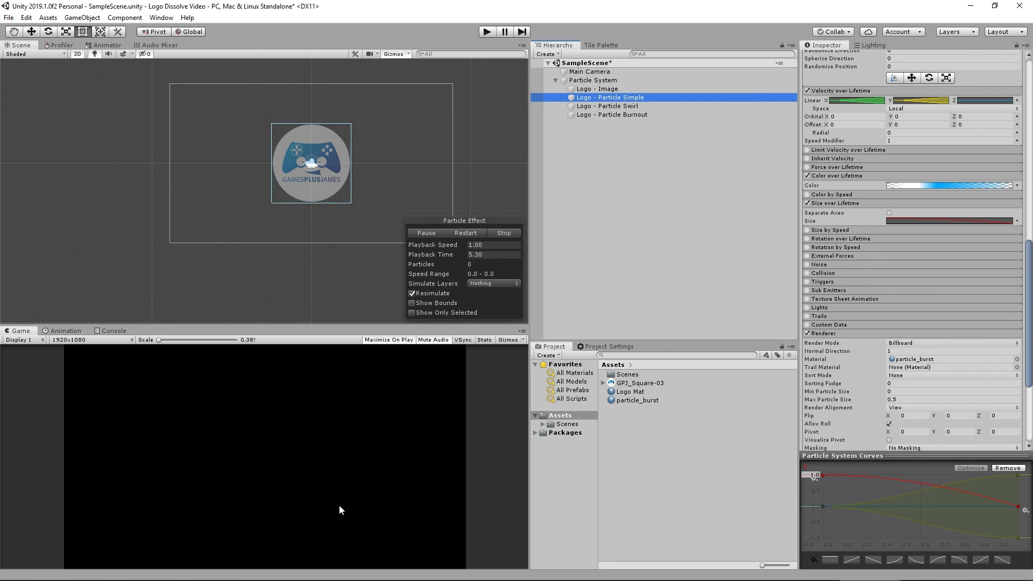
left_click(608, 73)
left_click(608, 81)
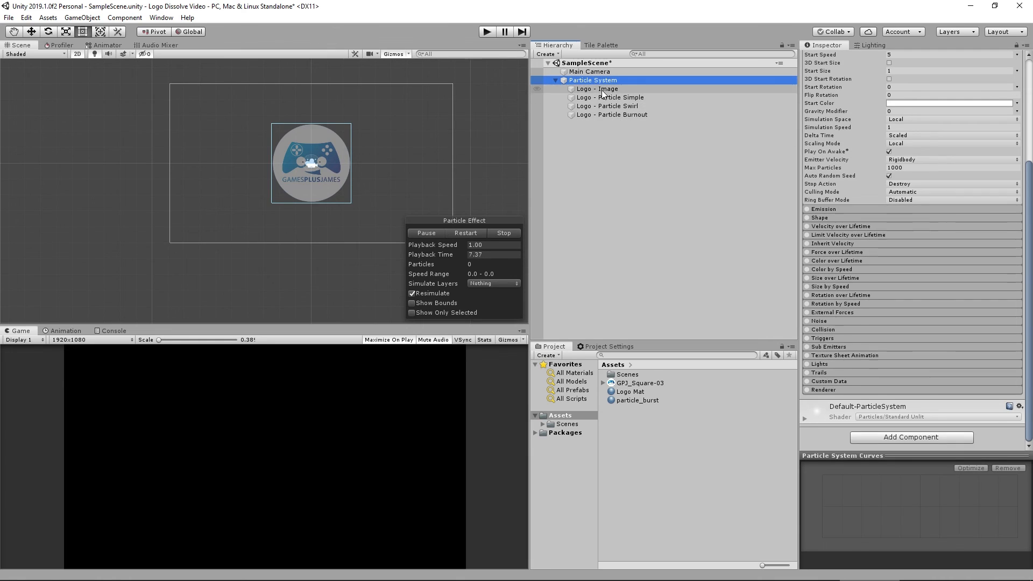
left_click(607, 97)
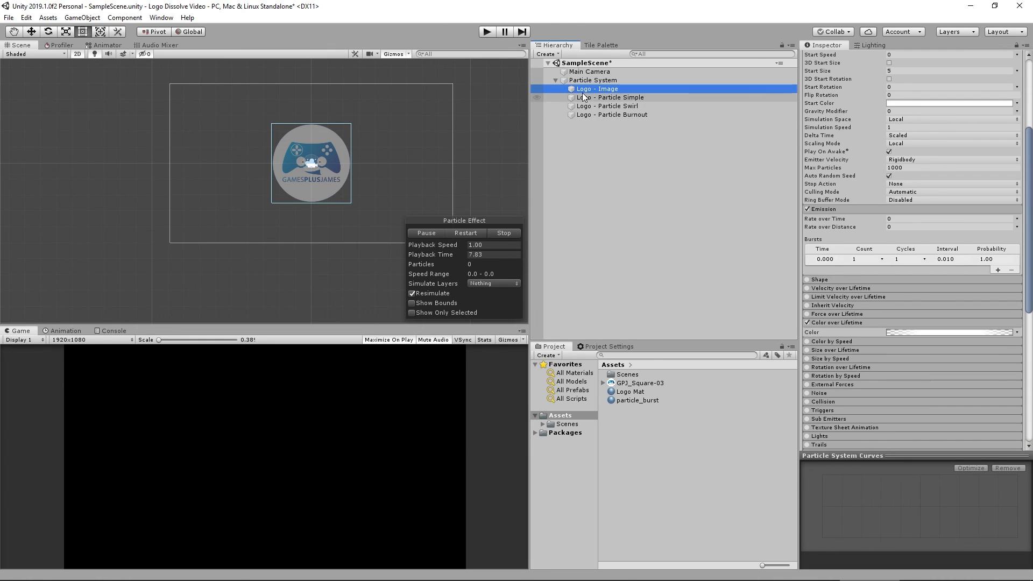
left_click(608, 107)
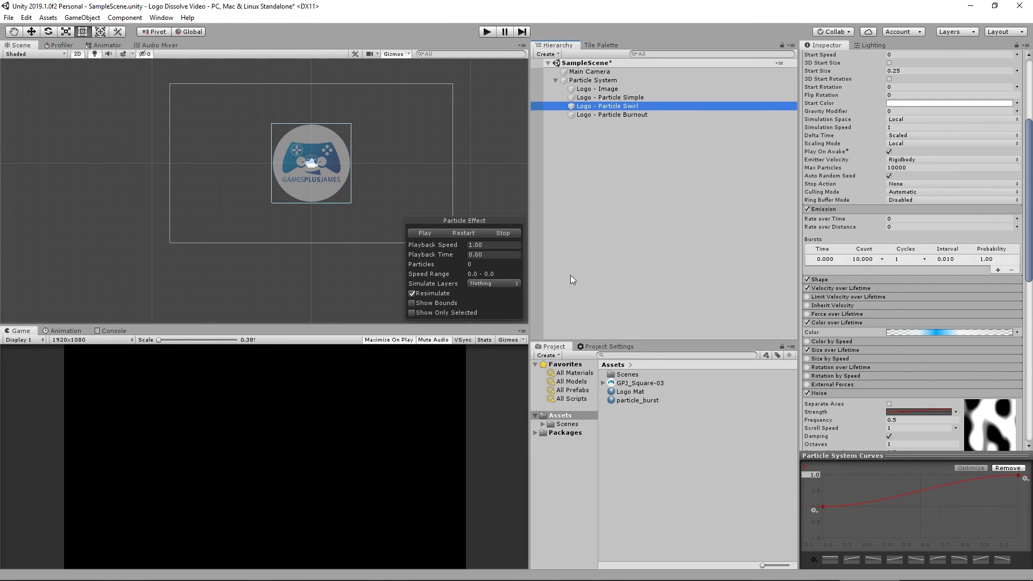
left_click(430, 232)
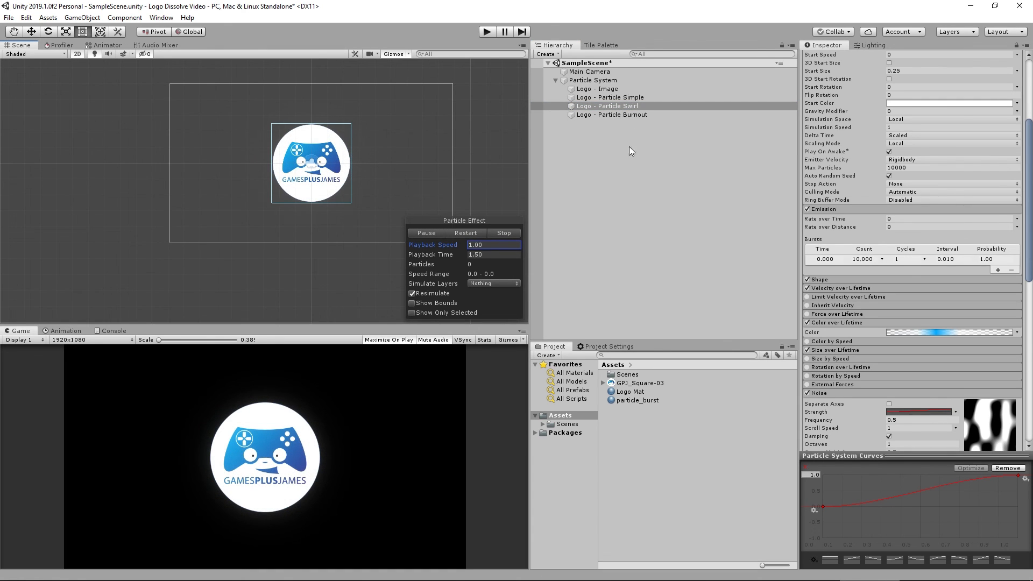